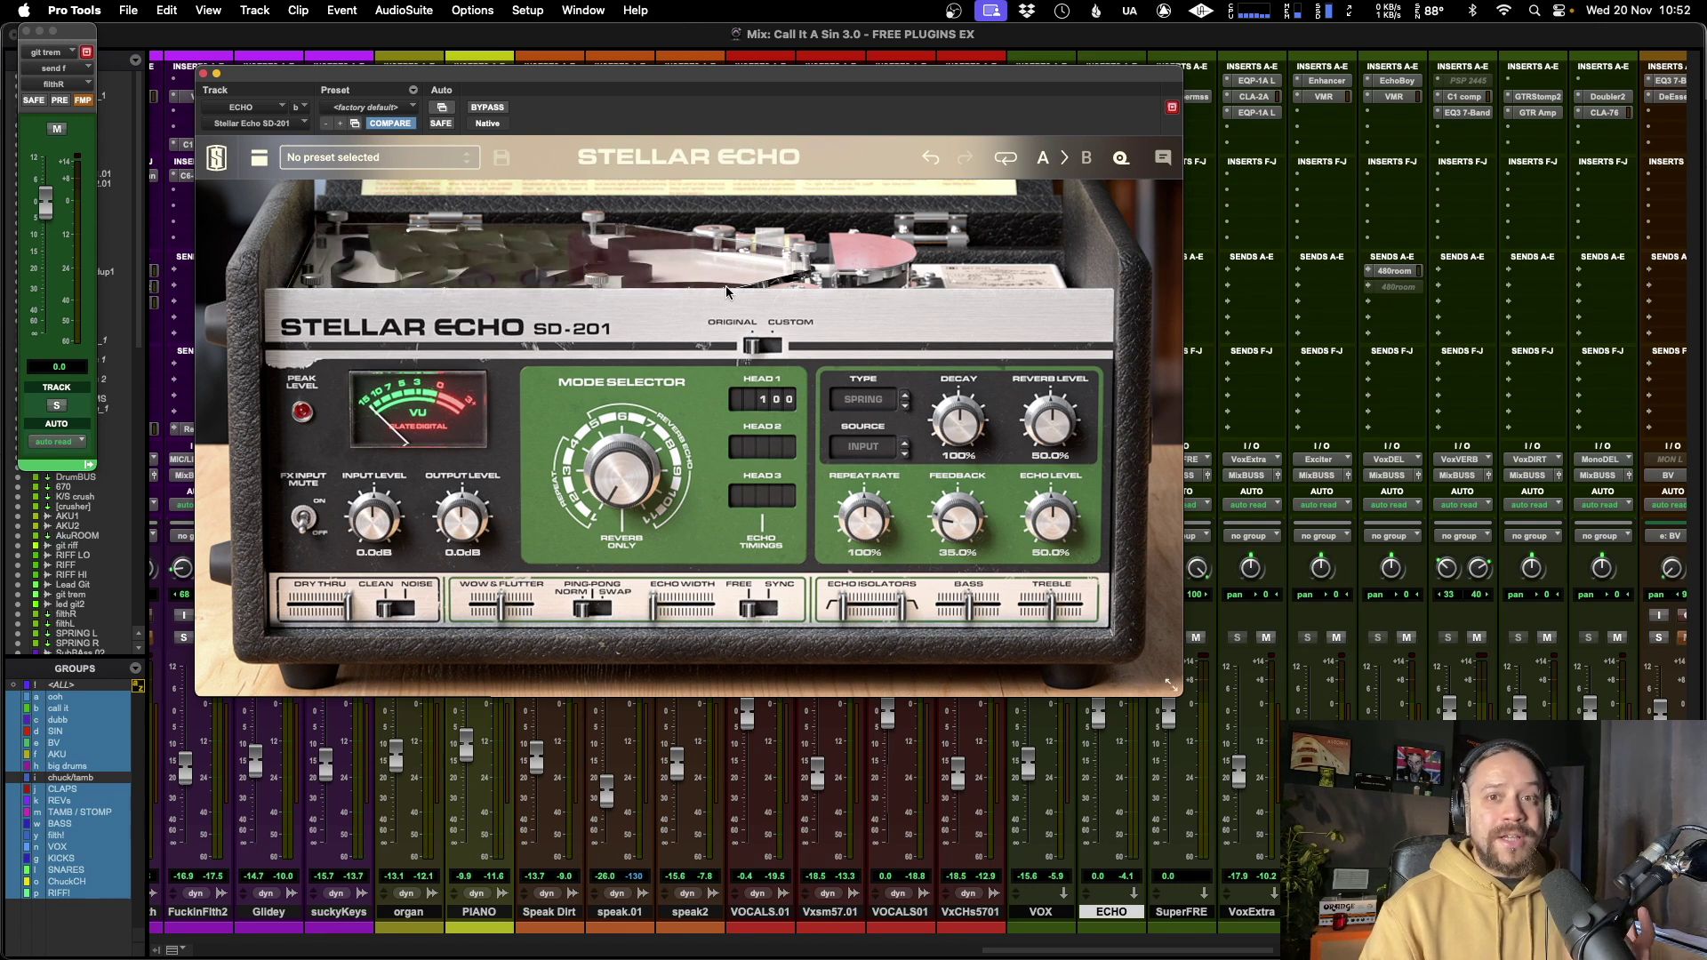
Audition mode 2 on the echo's mode selector and return it to mode 1
{"action": "left_click", "coordinate": [601, 423]}
{"action": "left_click_drag", "start_coordinate": [601, 423], "coordinate": [757, 431]}
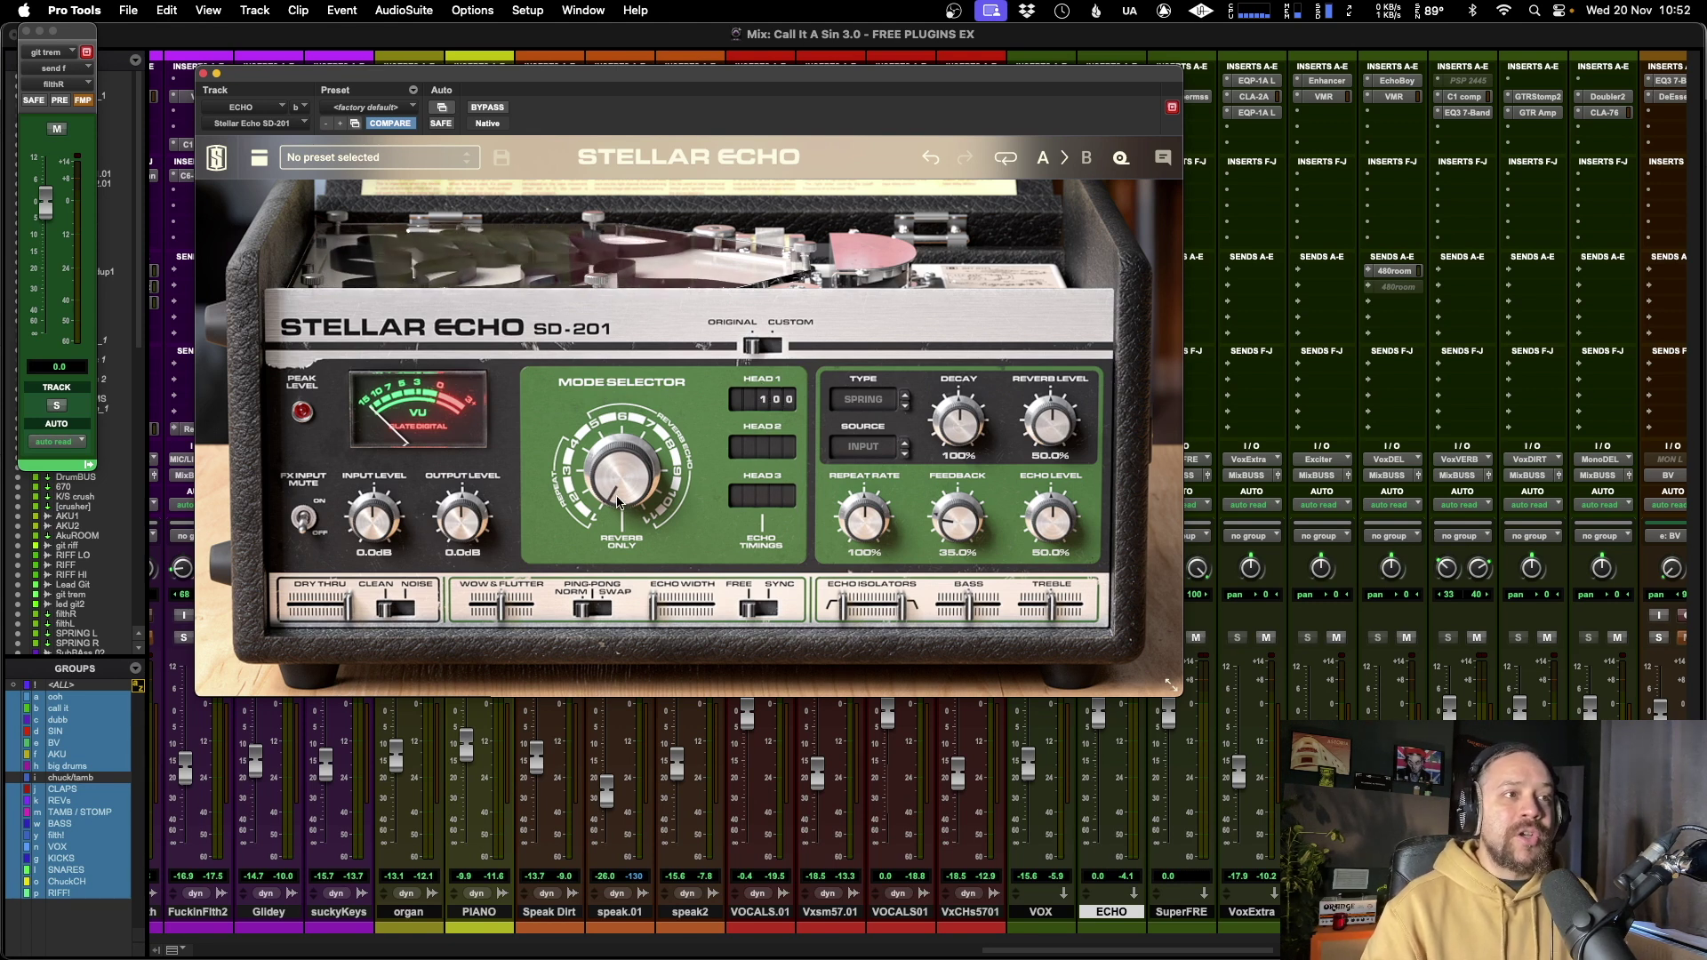
{"action": "mouse_move", "coordinate": [618, 503]}
{"action": "left_mouse_down"}
{"action": "mouse_move", "coordinate": [607, 458]}
{"action": "mouse_move", "coordinate": [623, 523]}
{"action": "left_mouse_up"}
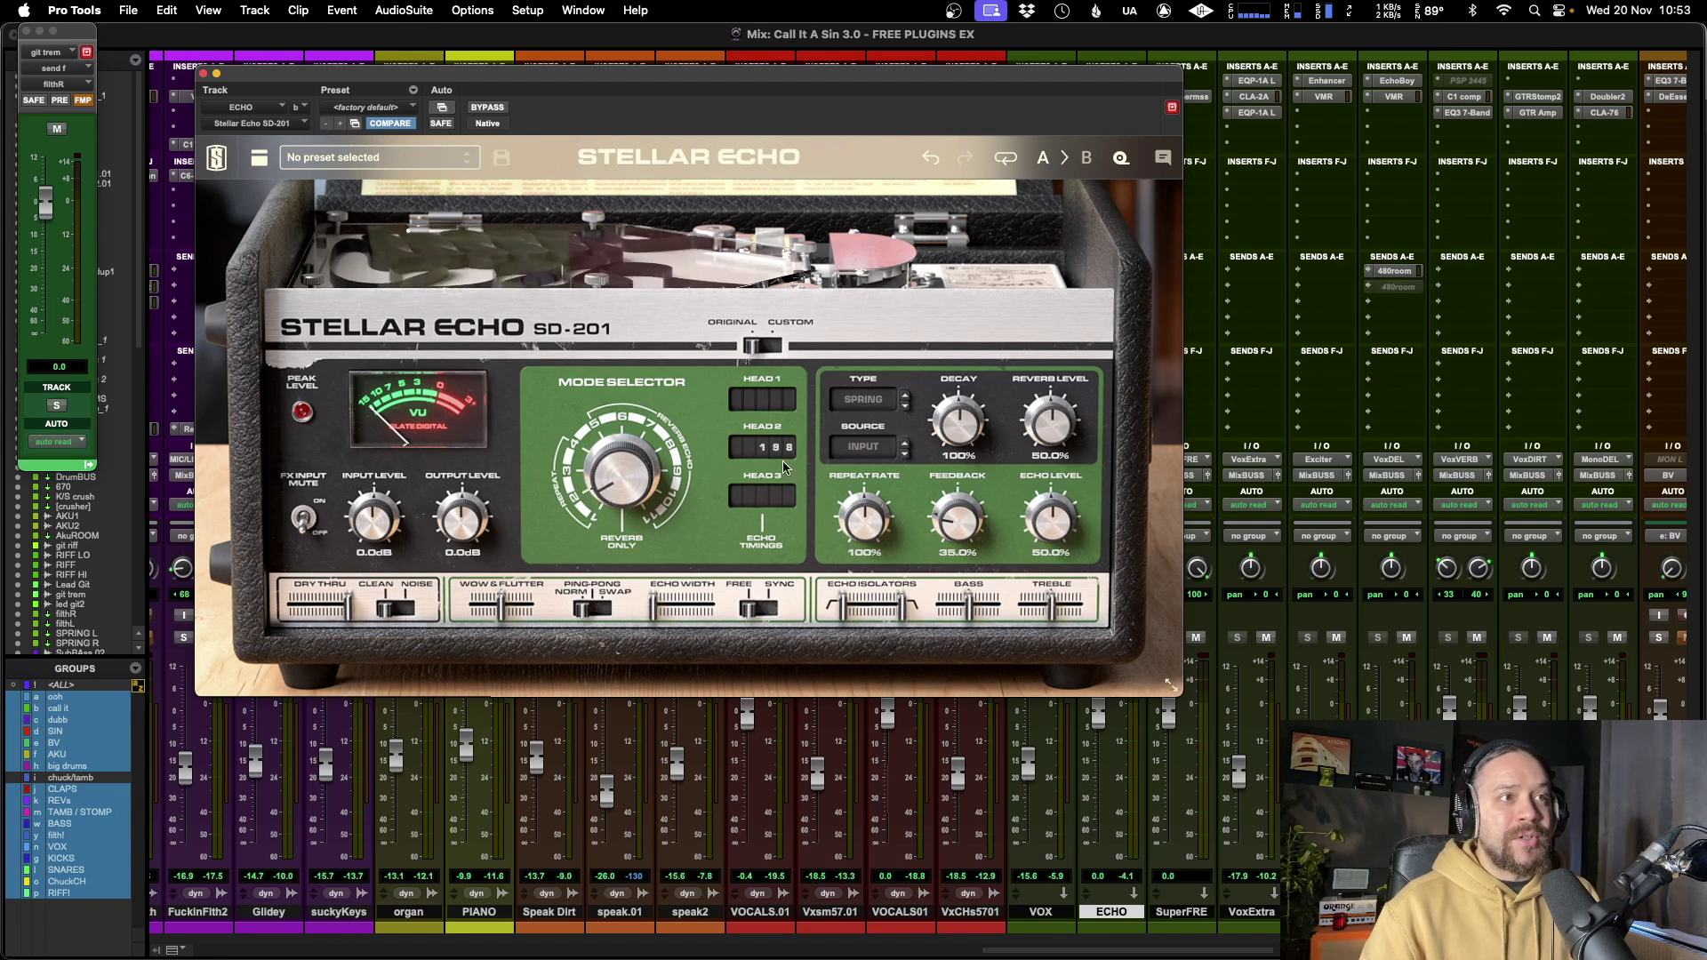
{"action": "left_click_drag", "start_coordinate": [614, 457], "coordinate": [620, 538]}
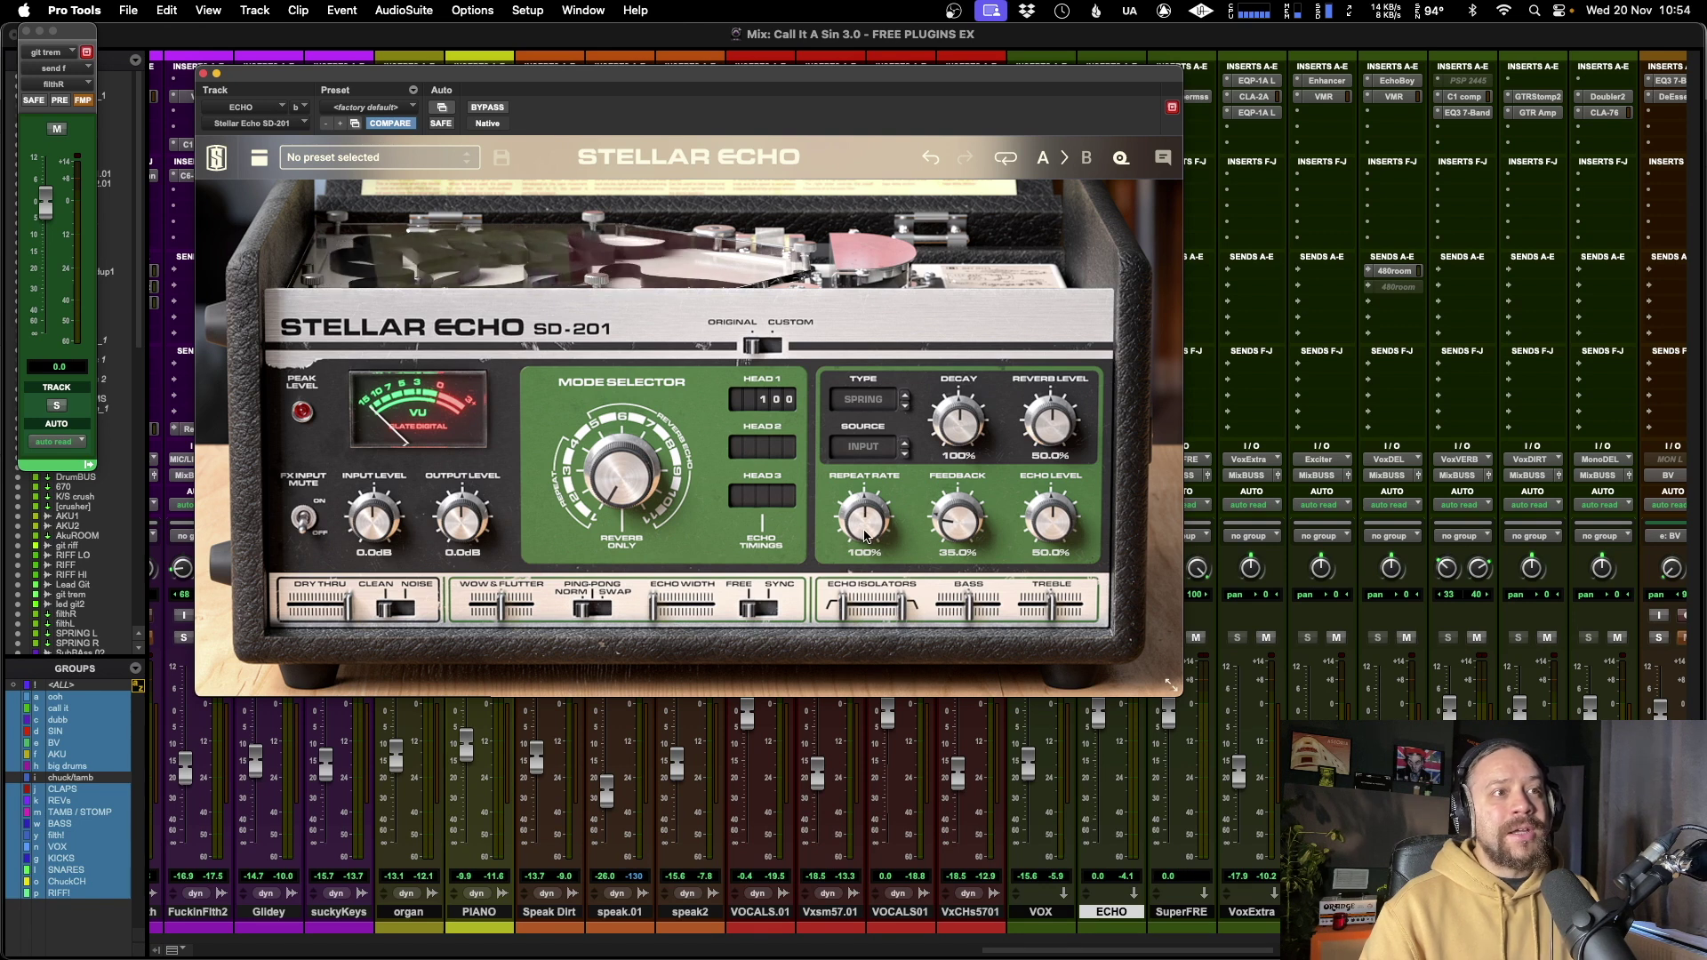
Lower the repeat rate to 25.0%, reset it to 100%, and toggle the FX input mute switch
{"action": "left_click_drag", "start_coordinate": [867, 530], "coordinate": [1036, 958]}
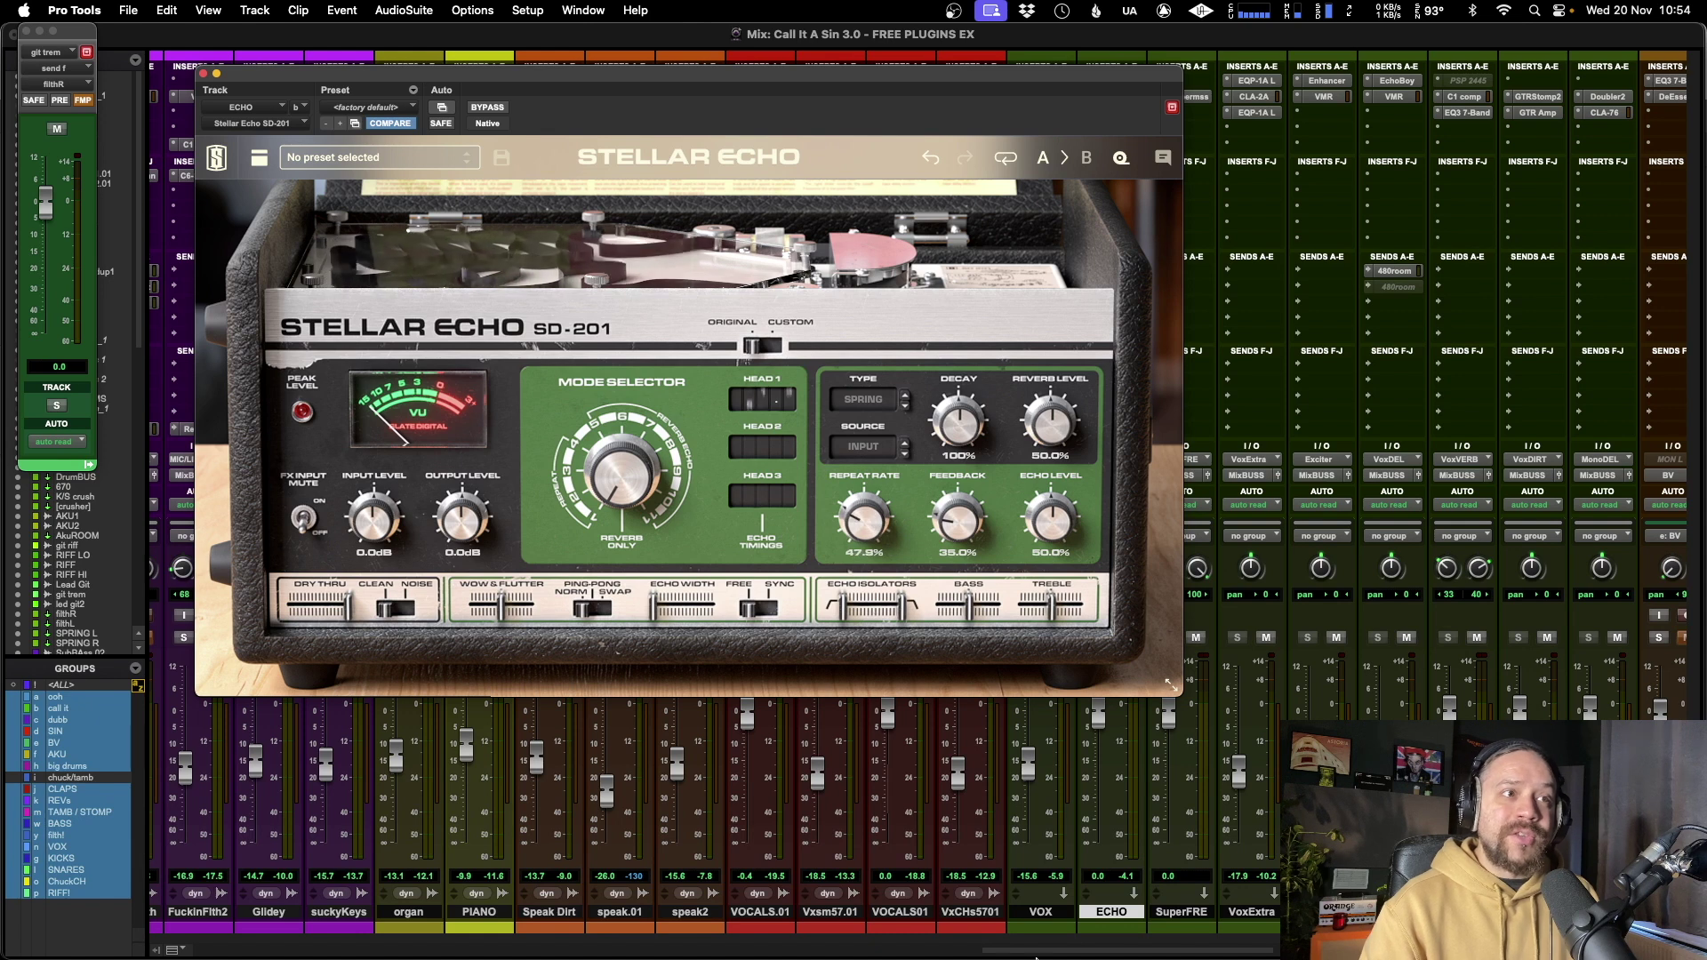
{"action": "left_click_drag", "start_coordinate": [858, 519], "coordinate": [905, 682]}
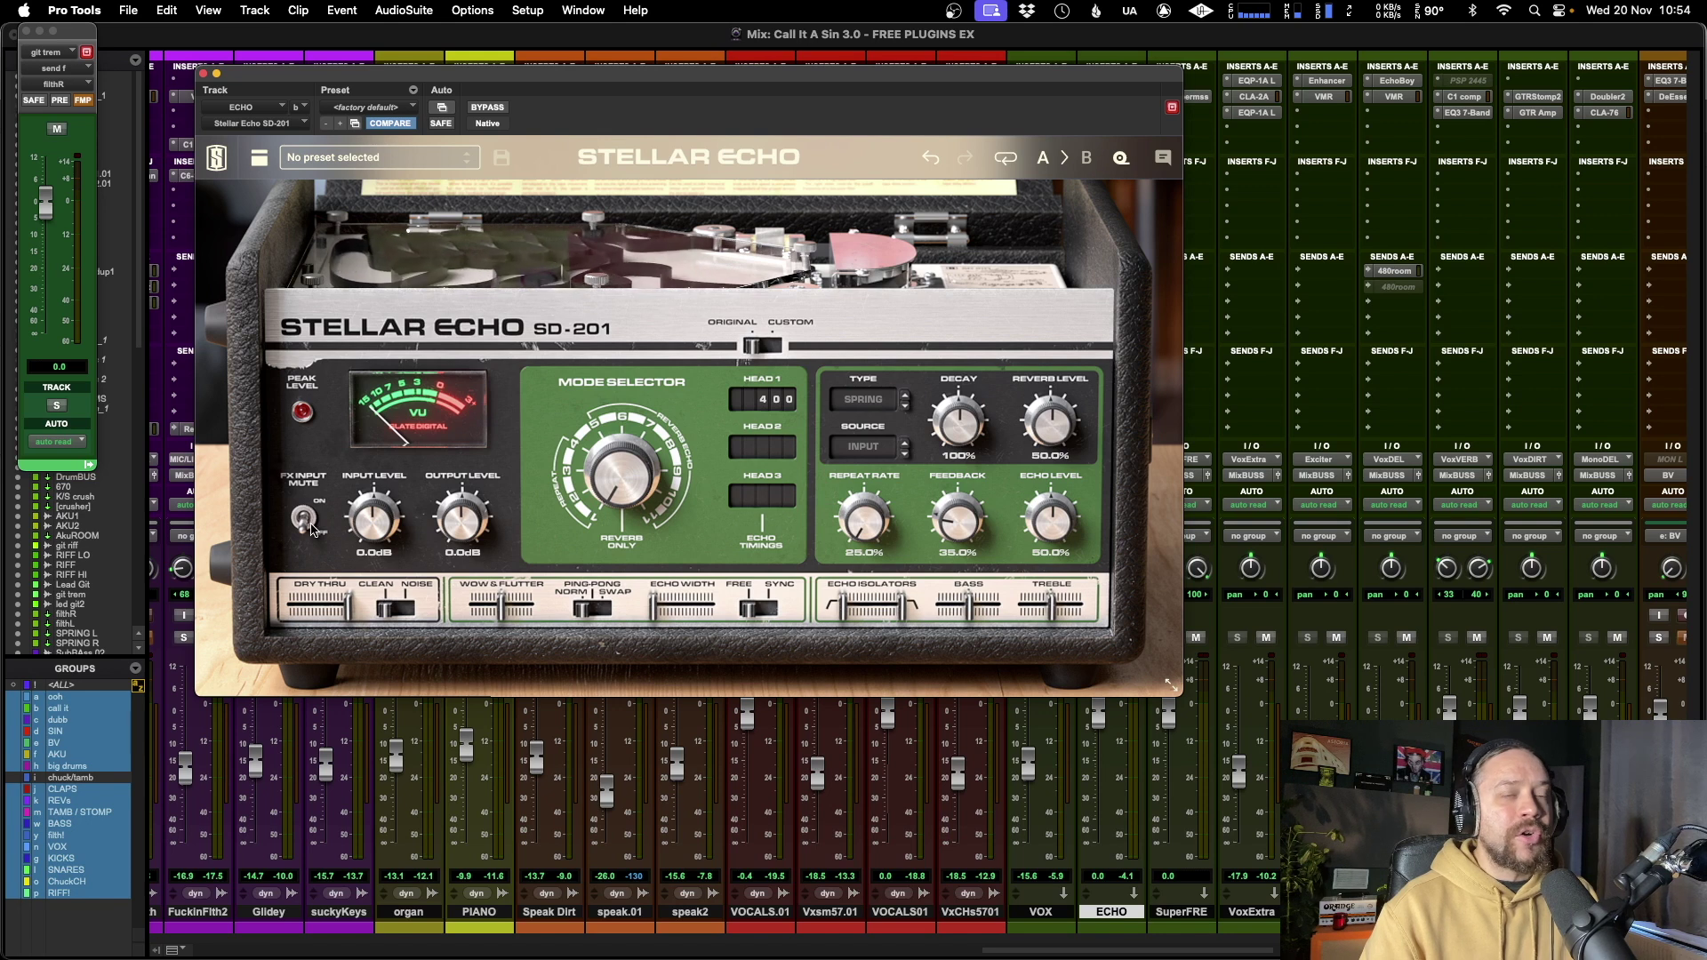
{"action": "left_click", "coordinate": [859, 520], "text": "alt"}
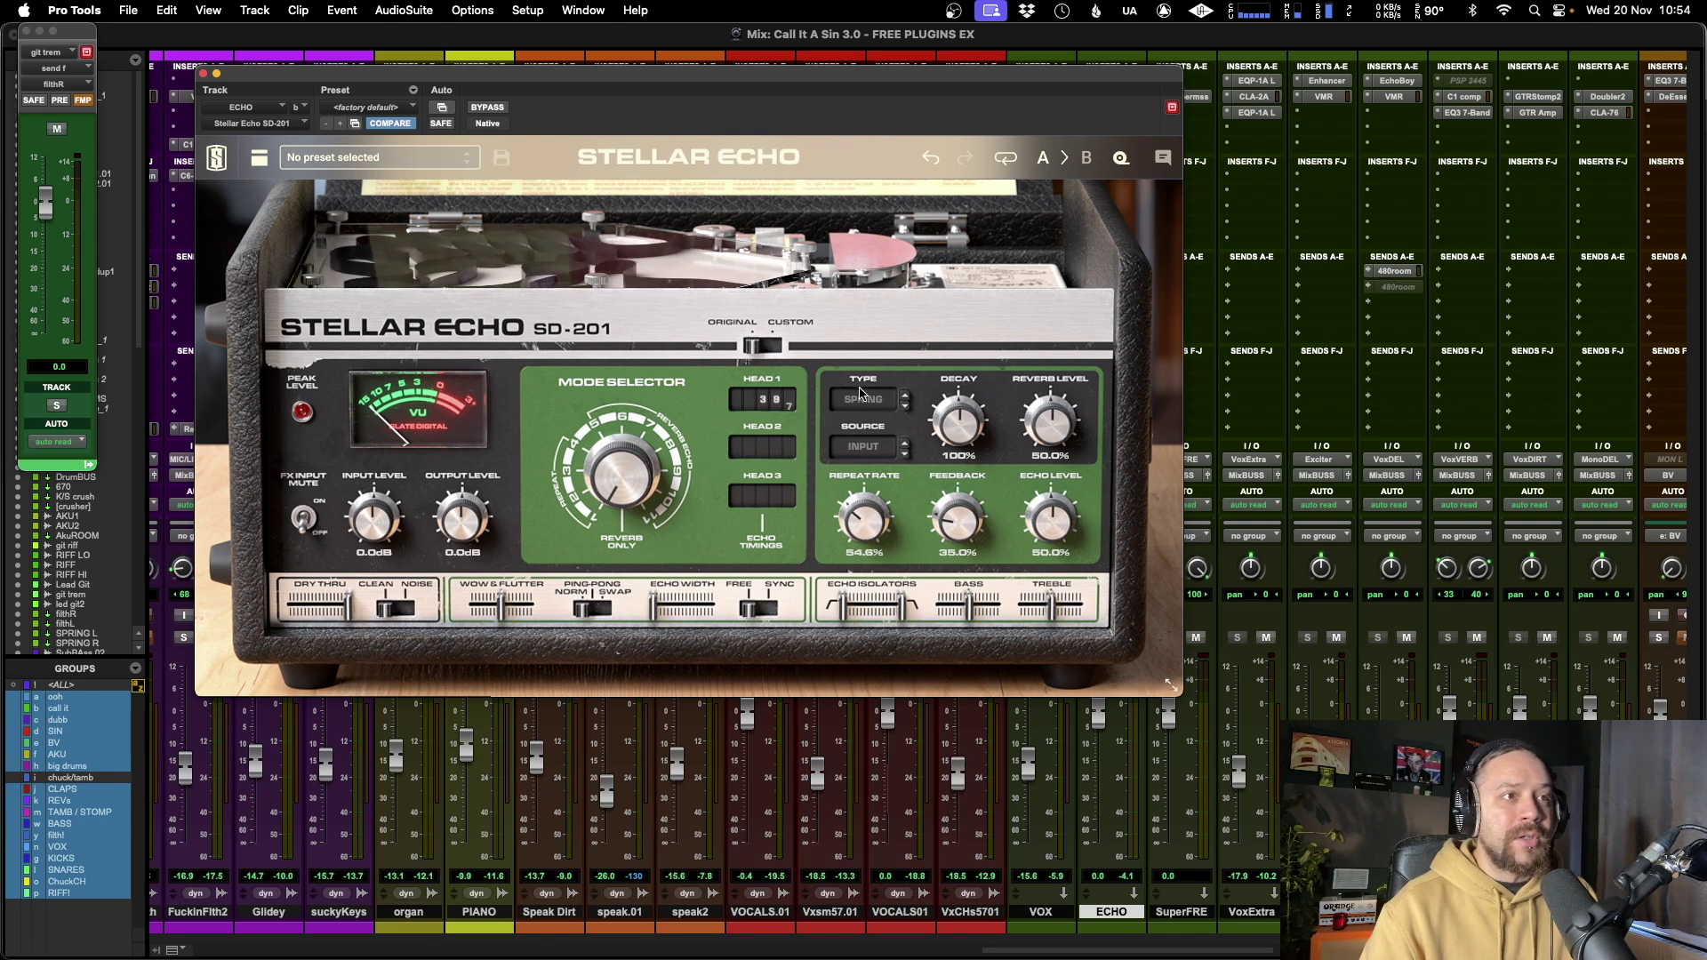
{"action": "left_click", "coordinate": [302, 519]}
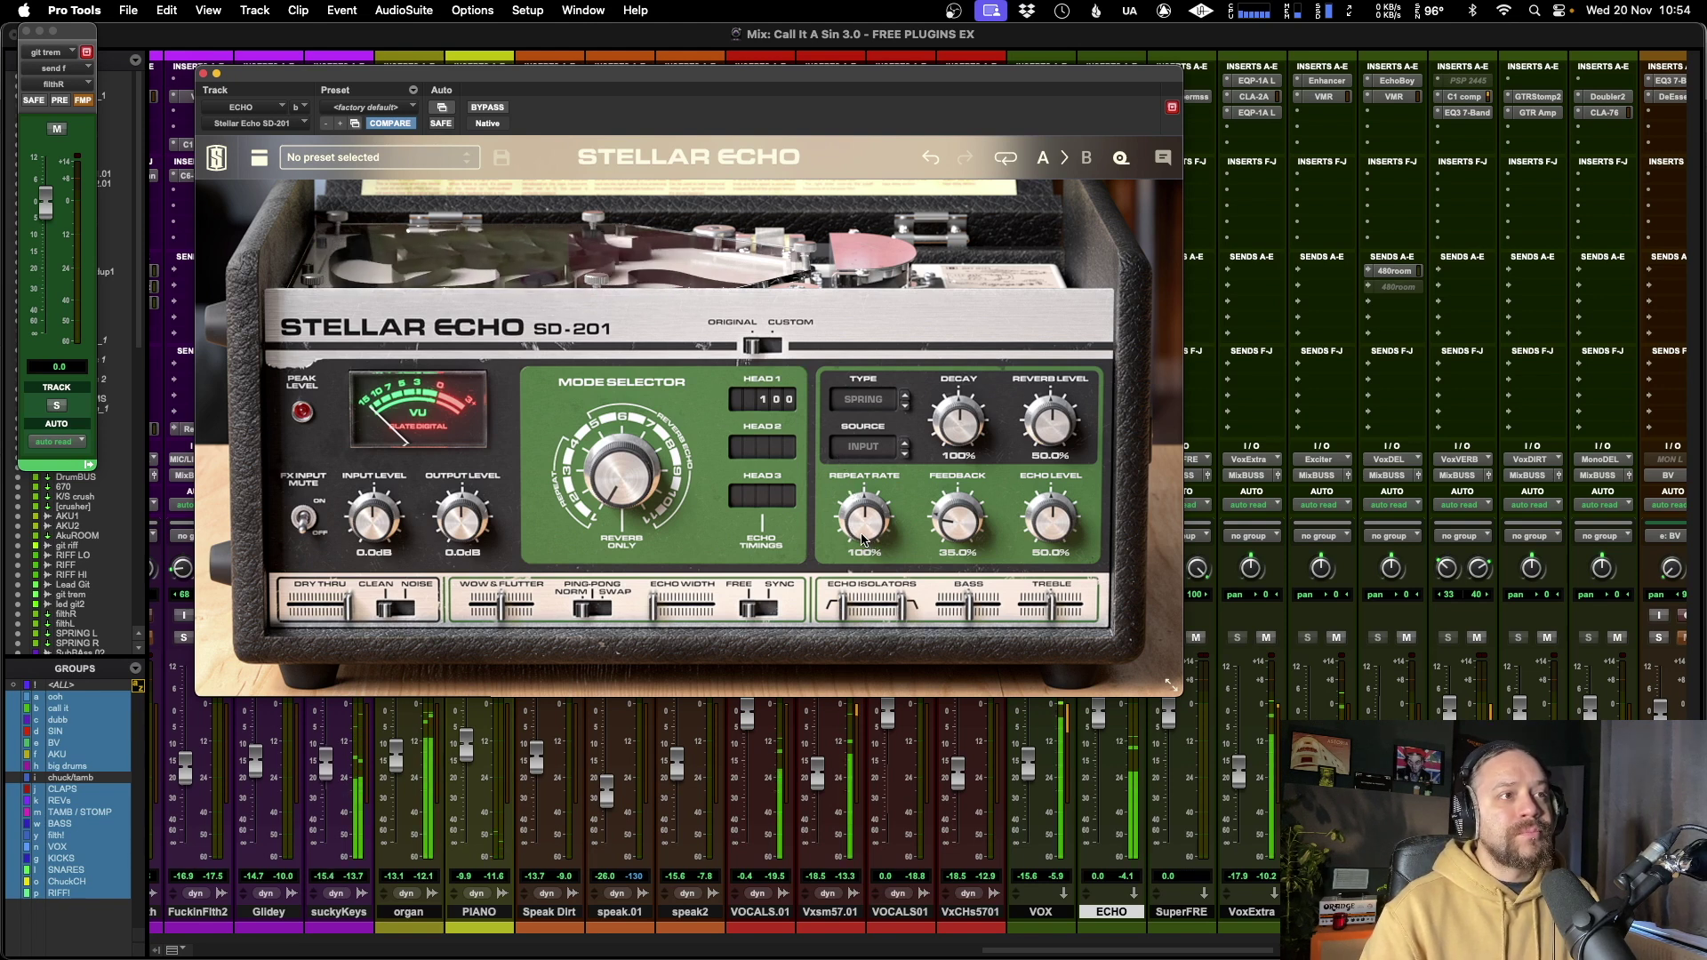
Sweep the repeat rate during playback, ending at 66.5%, and raise the output level to +4.2 dB
{"action": "left_click_drag", "start_coordinate": [863, 539], "coordinate": [898, 655]}
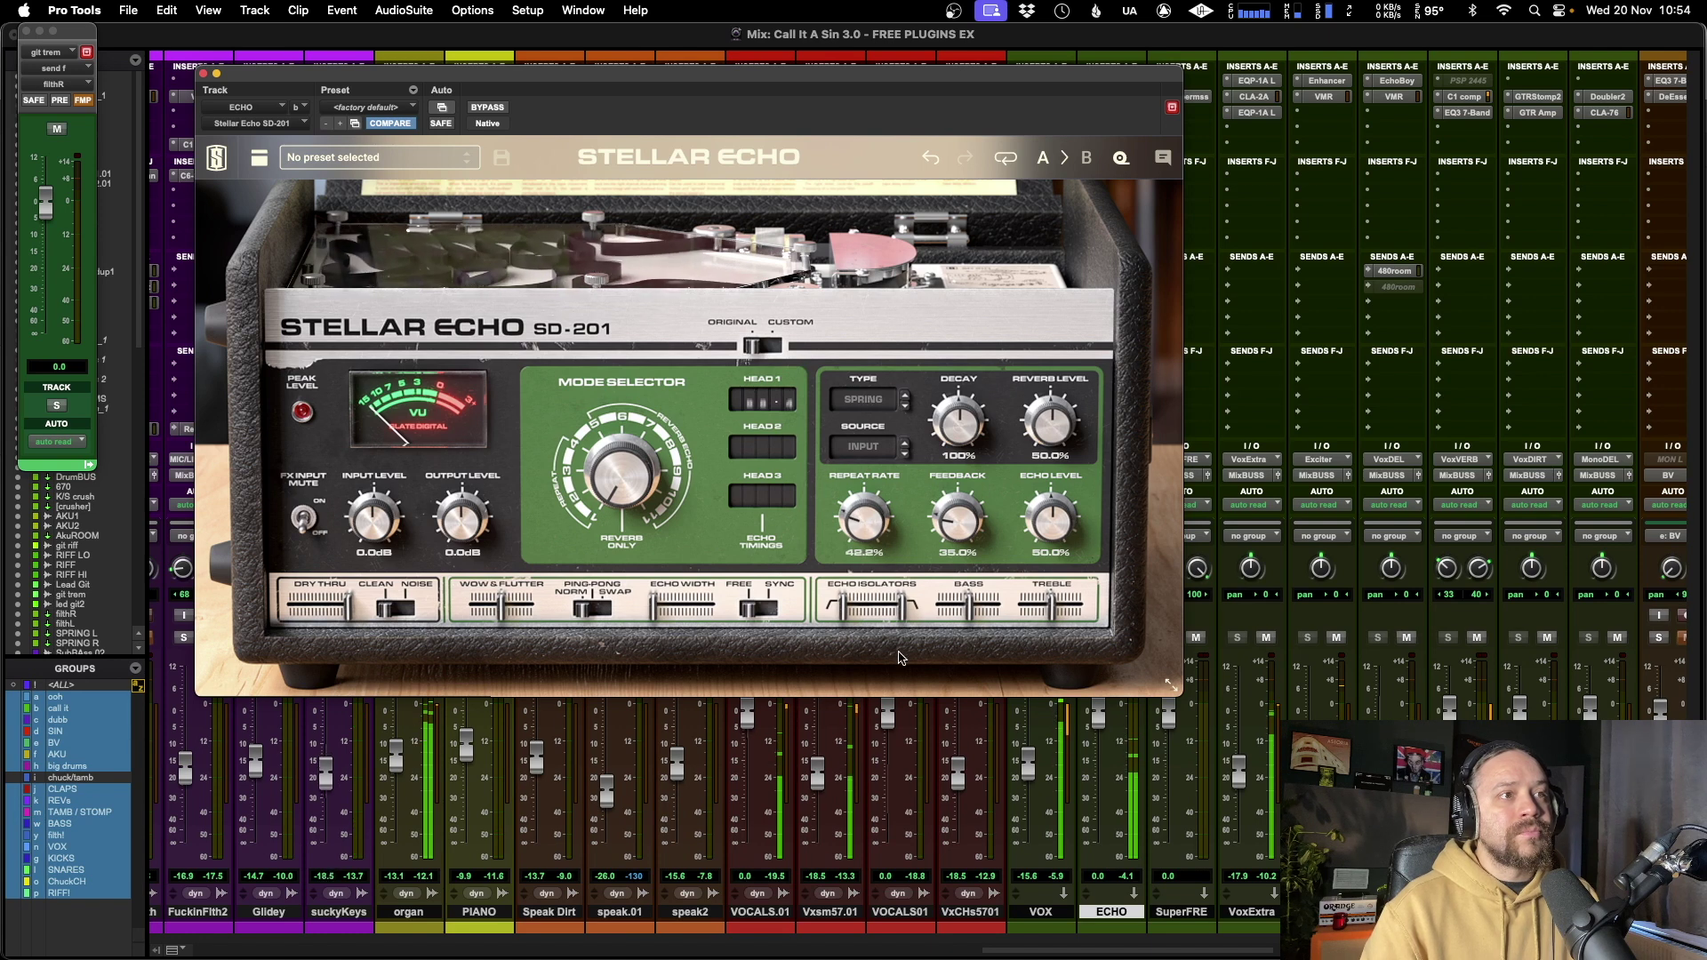
{"action": "left_click_drag", "start_coordinate": [854, 521], "coordinate": [855, 534]}
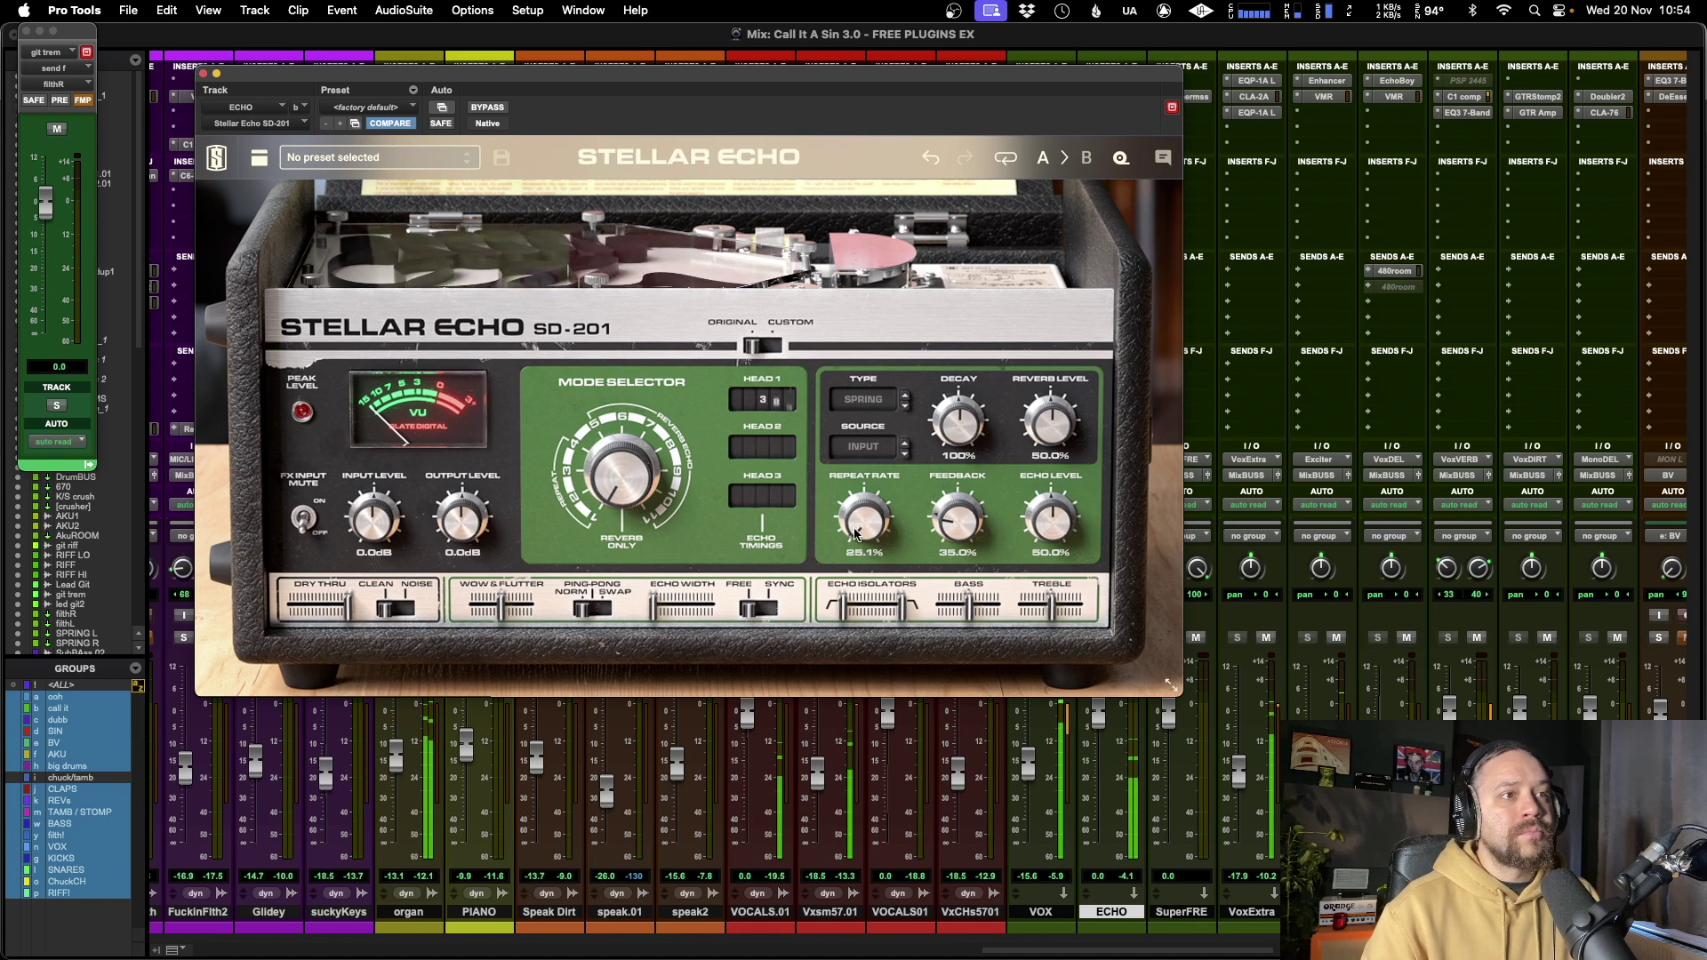
{"action": "left_click_drag", "start_coordinate": [853, 532], "coordinate": [854, 526]}
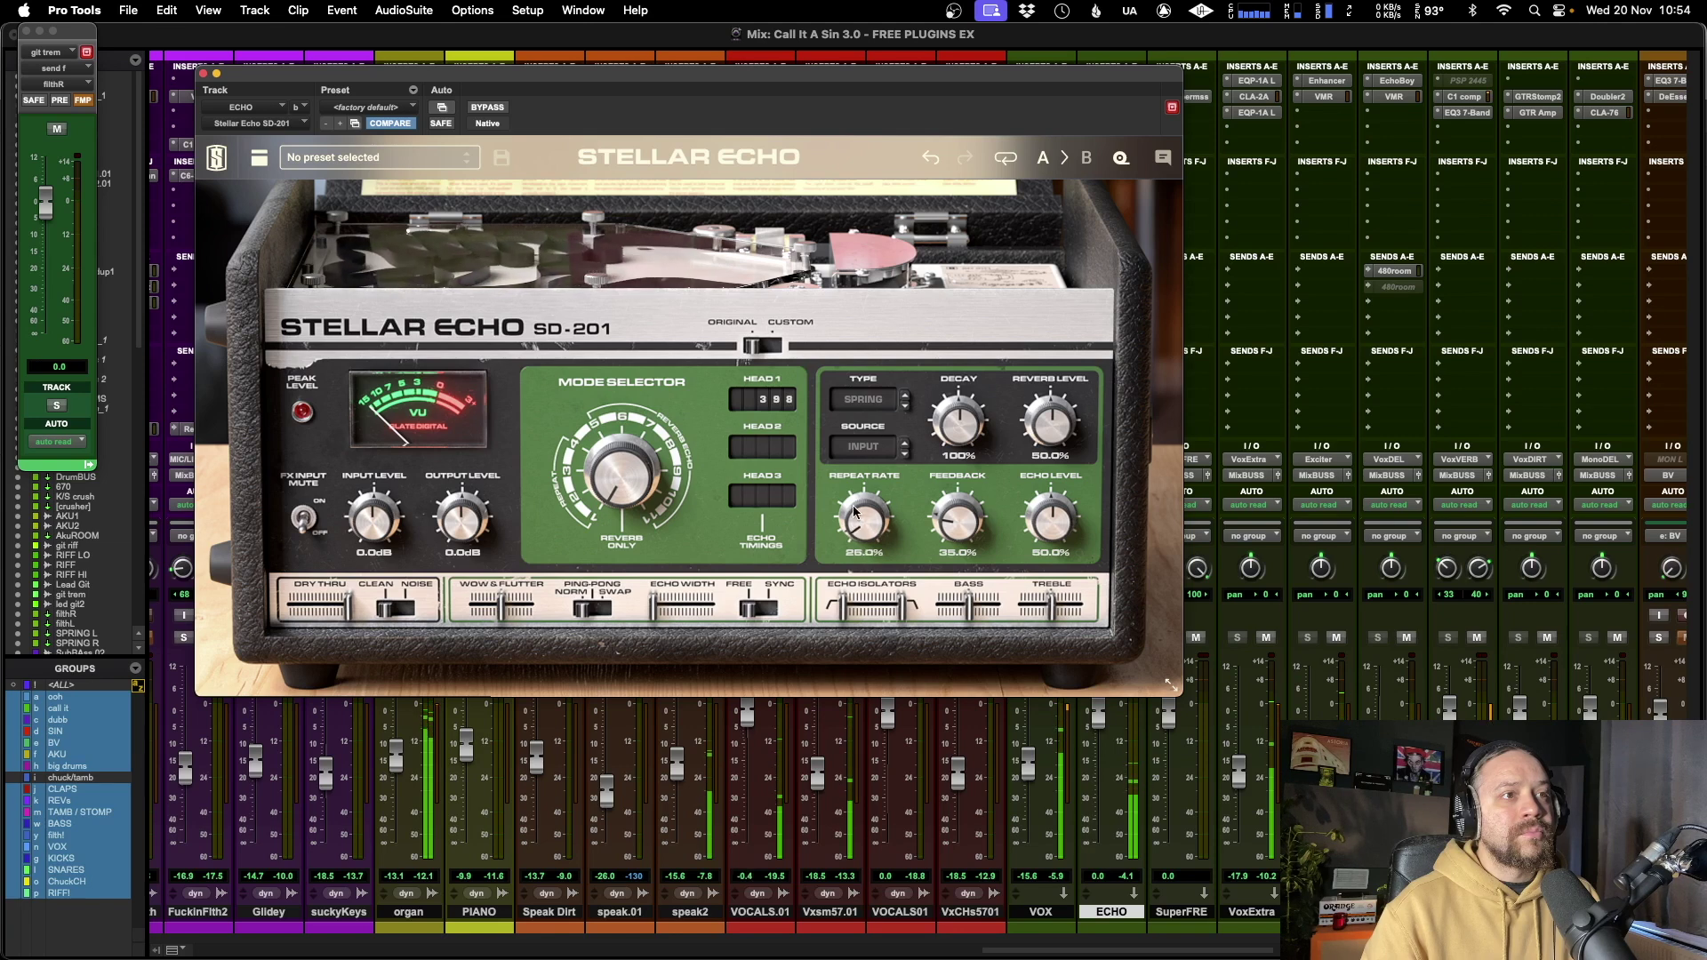
{"action": "left_click_drag", "start_coordinate": [484, 529], "coordinate": [488, 508]}
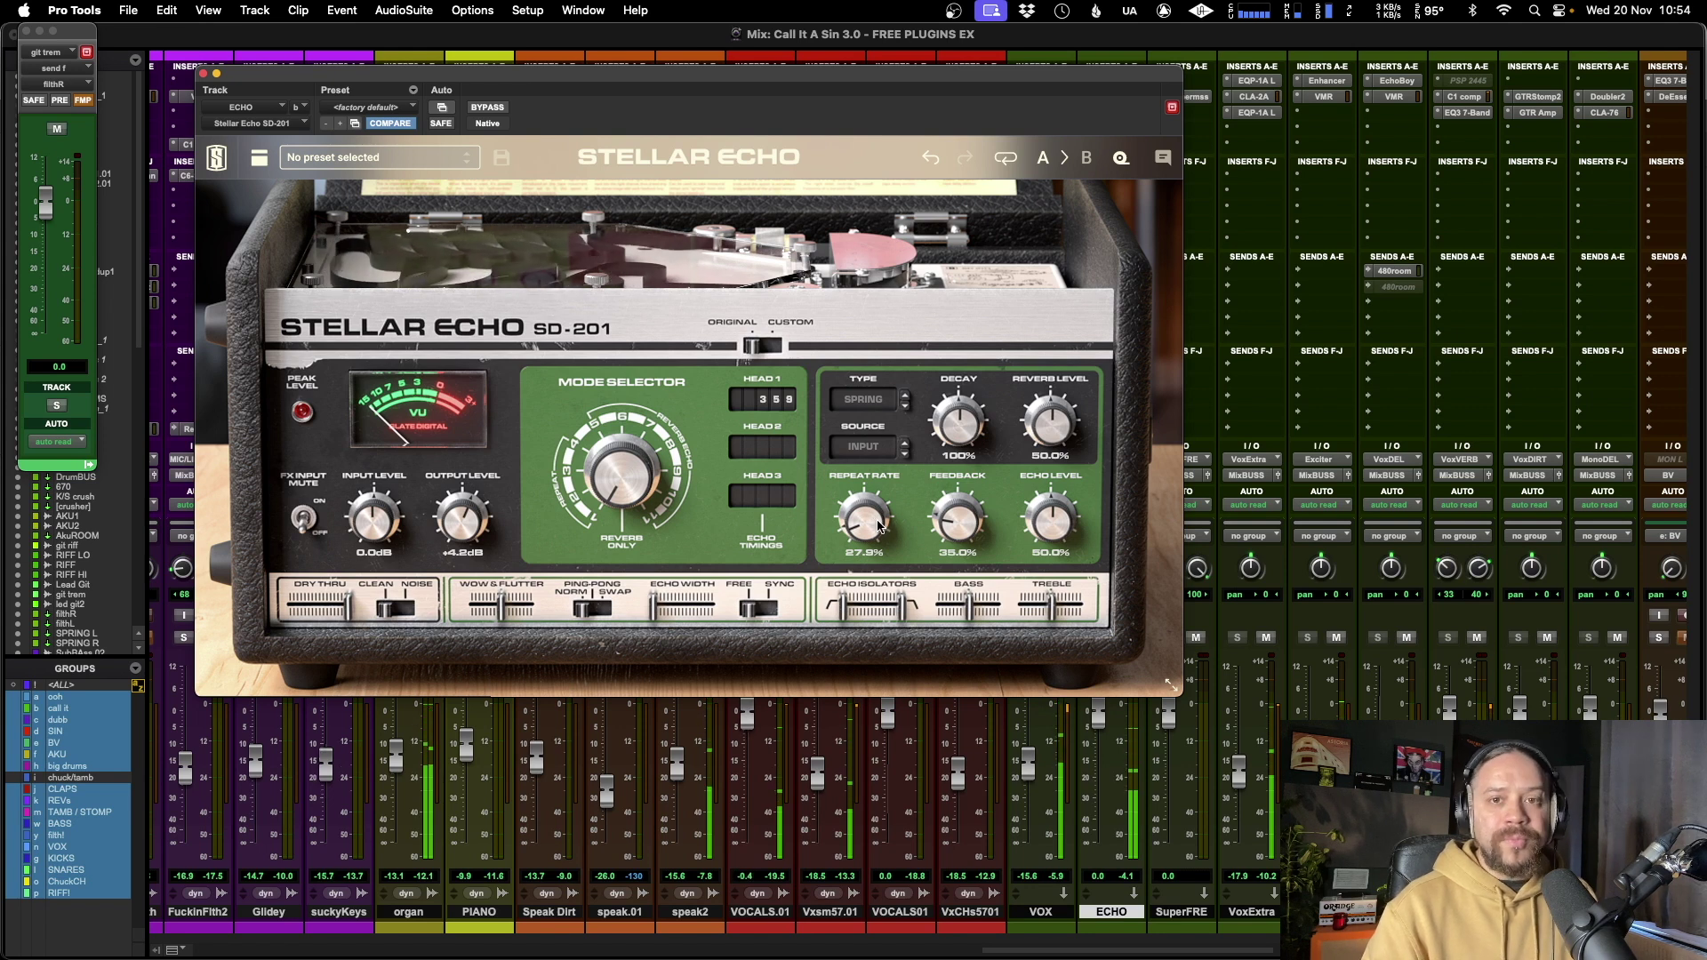
{"action": "left_click_drag", "start_coordinate": [861, 523], "coordinate": [956, 533]}
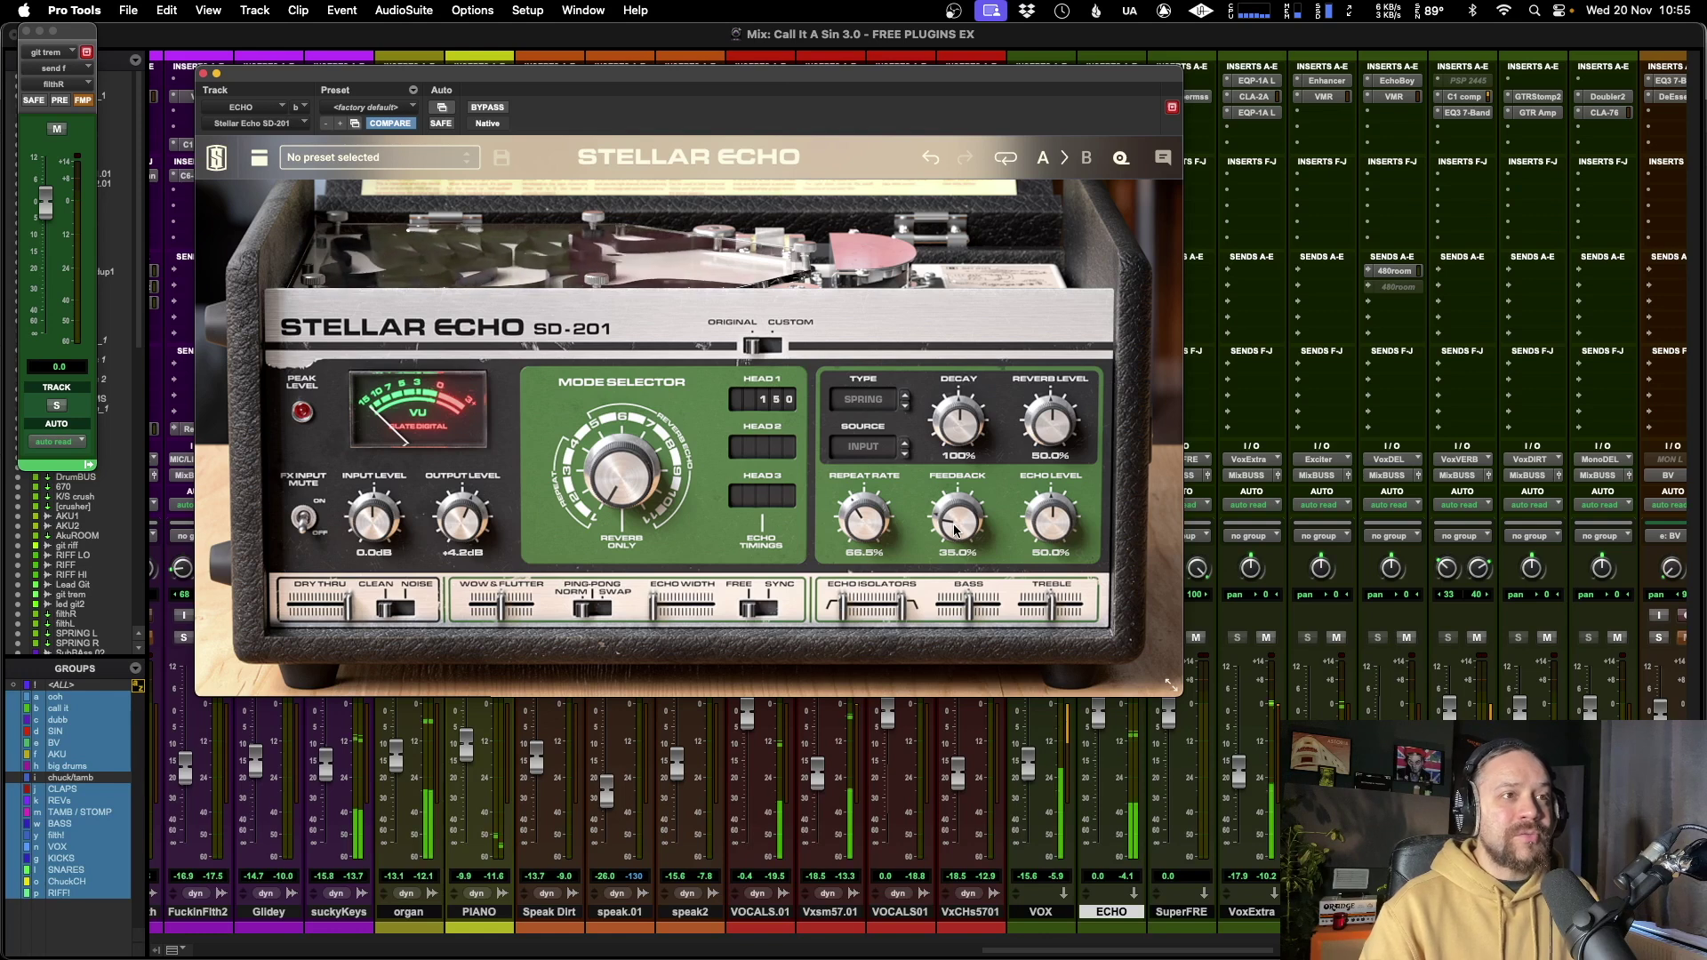
Vary the feedback during playback, ending at 26.7%, and set the repeat rate to 111%
{"action": "left_click_drag", "start_coordinate": [955, 530], "coordinate": [959, 472]}
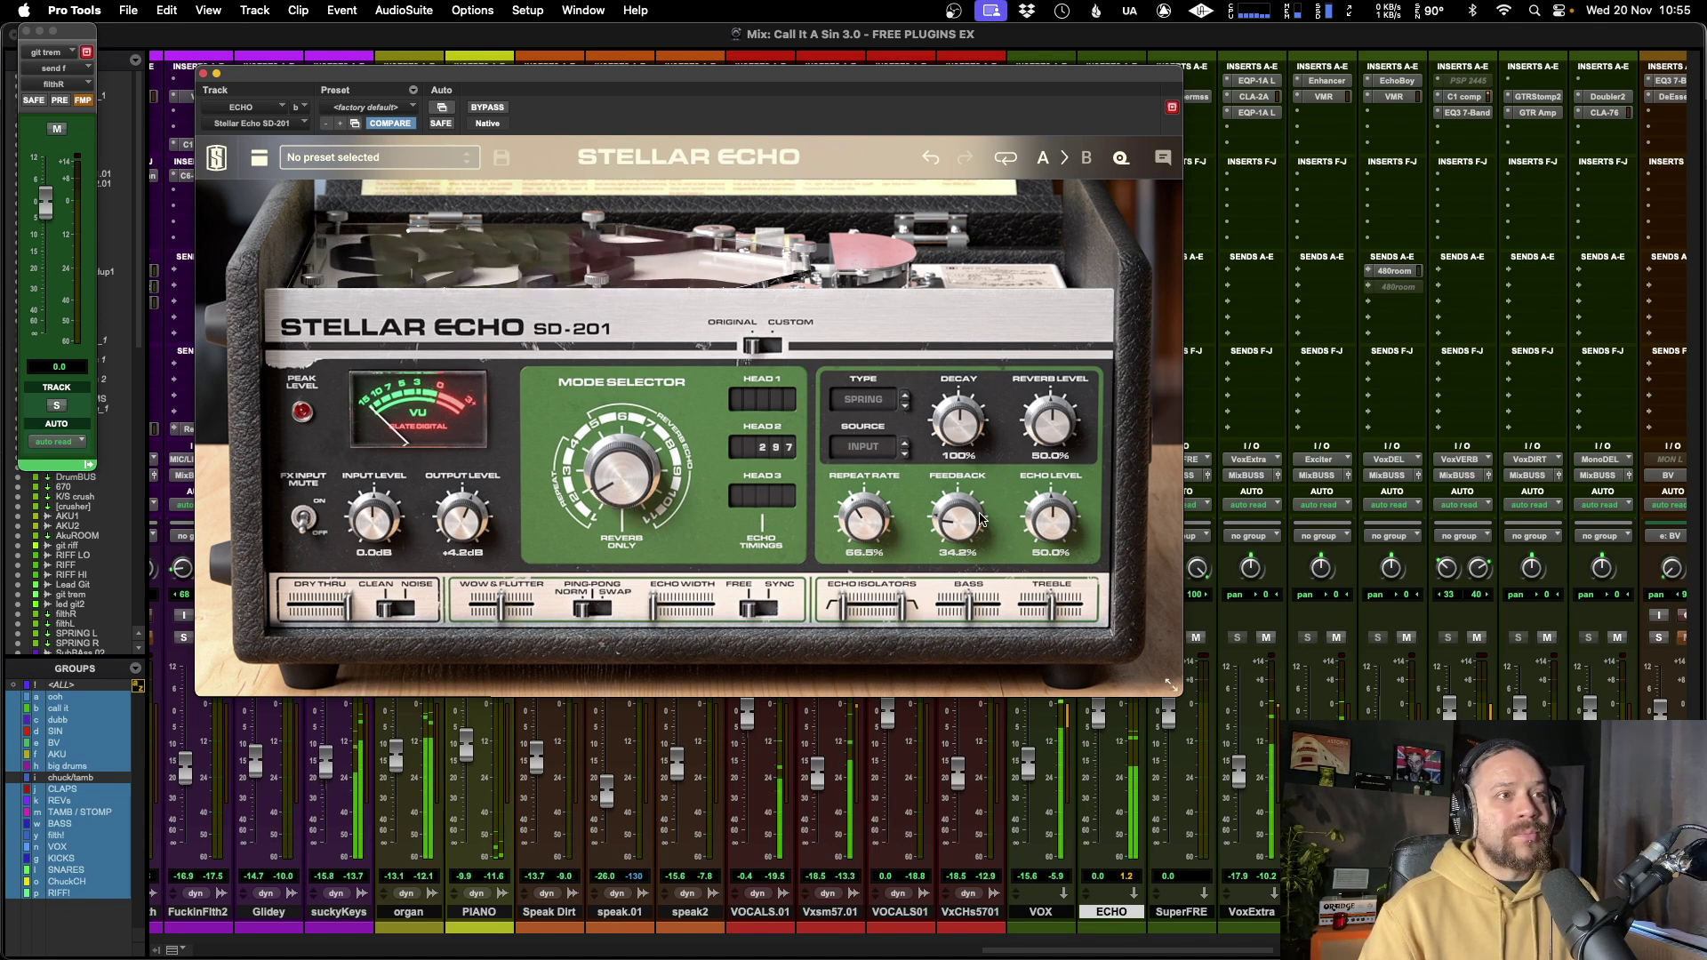
{"action": "left_click_drag", "start_coordinate": [890, 523], "coordinate": [877, 472]}
{"action": "left_click_drag", "start_coordinate": [958, 521], "coordinate": [960, 540]}
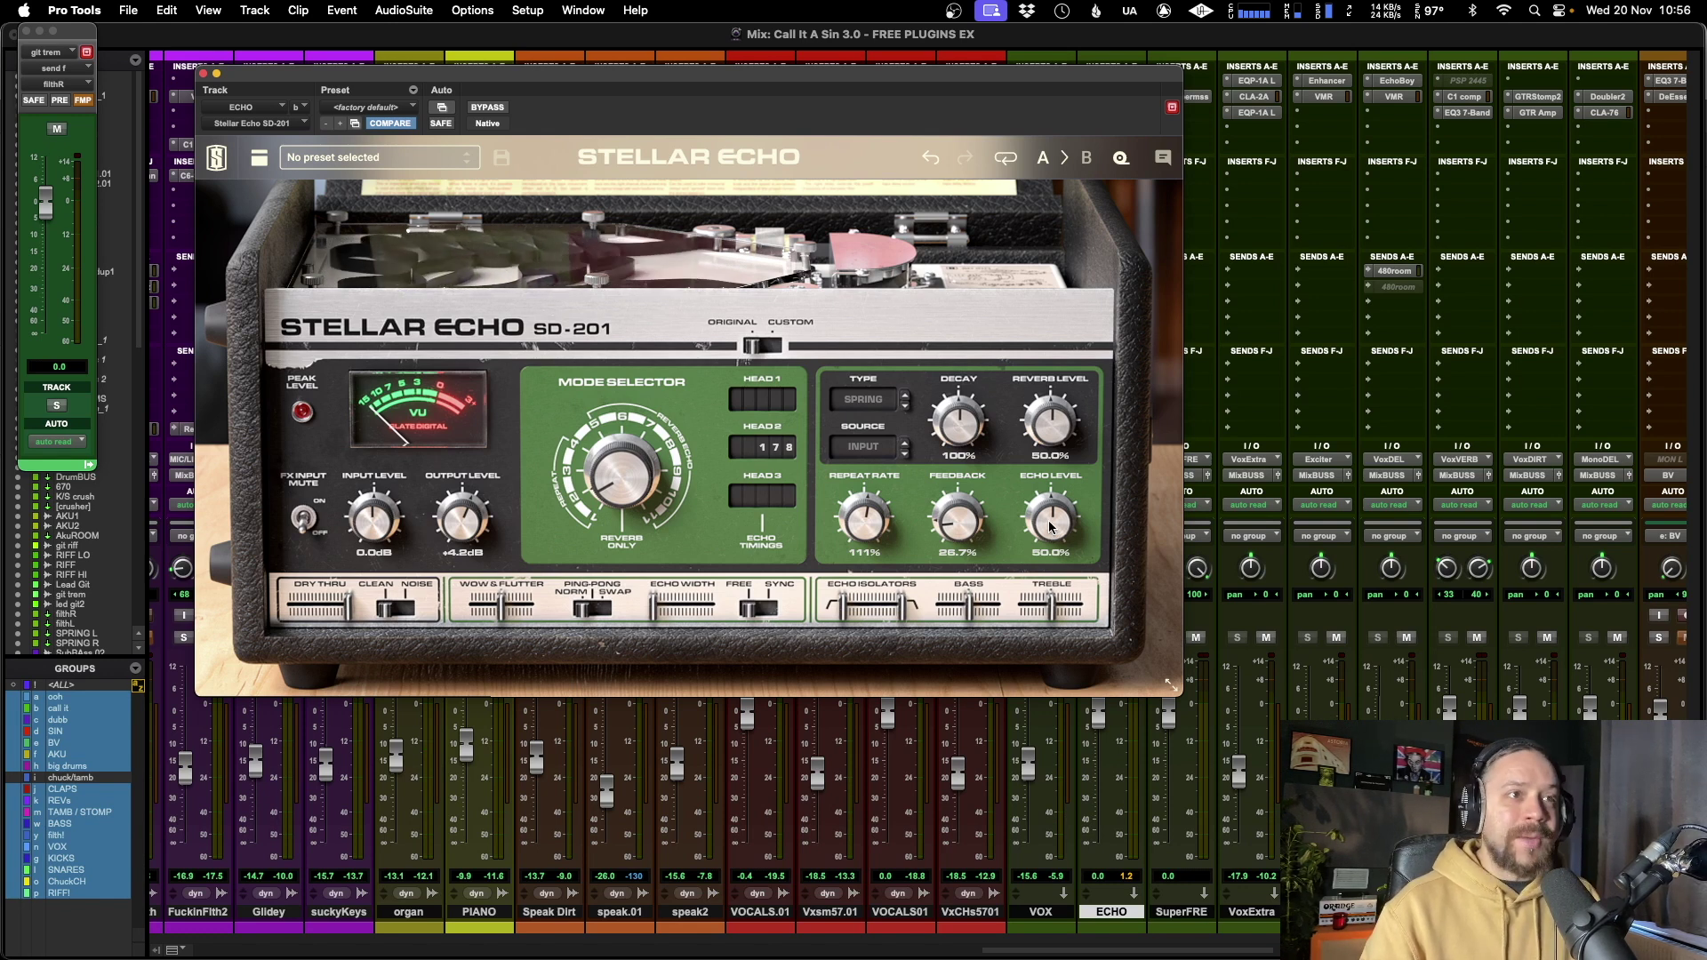
Audition the echo level at 72.2% and bring it down to 49.7%
{"action": "left_click_drag", "start_coordinate": [1049, 527], "coordinate": [1010, 330]}
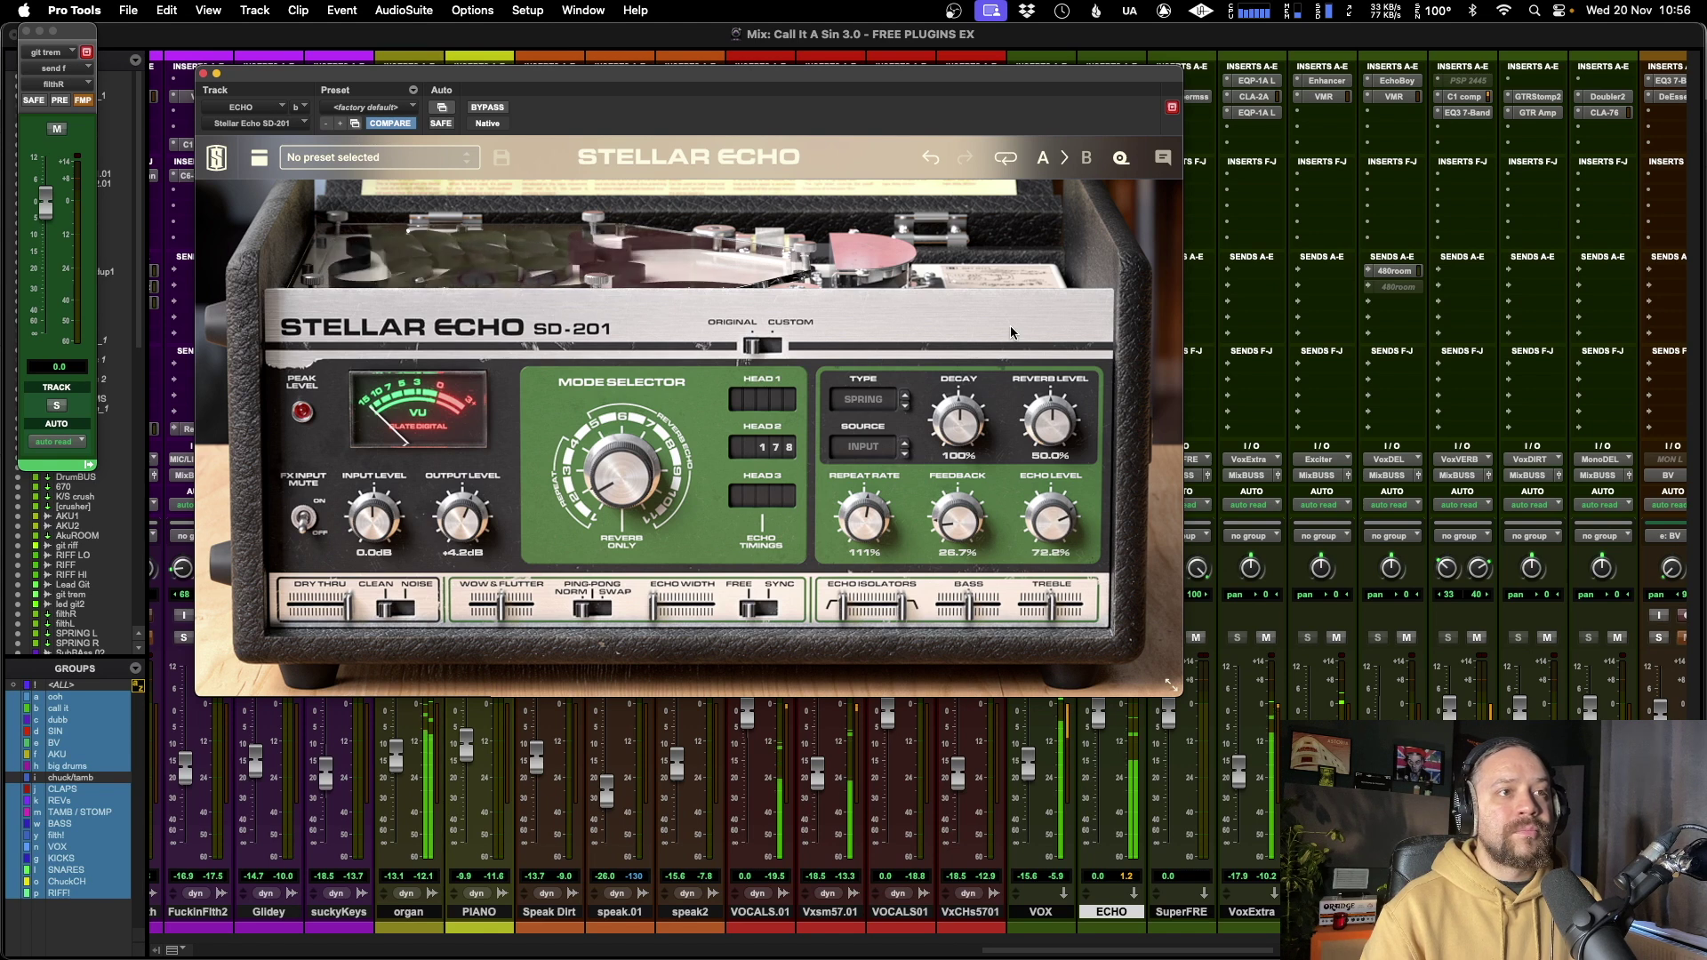
{"action": "key", "text": "space"}
{"action": "left_click_drag", "start_coordinate": [1052, 525], "coordinate": [1049, 522]}
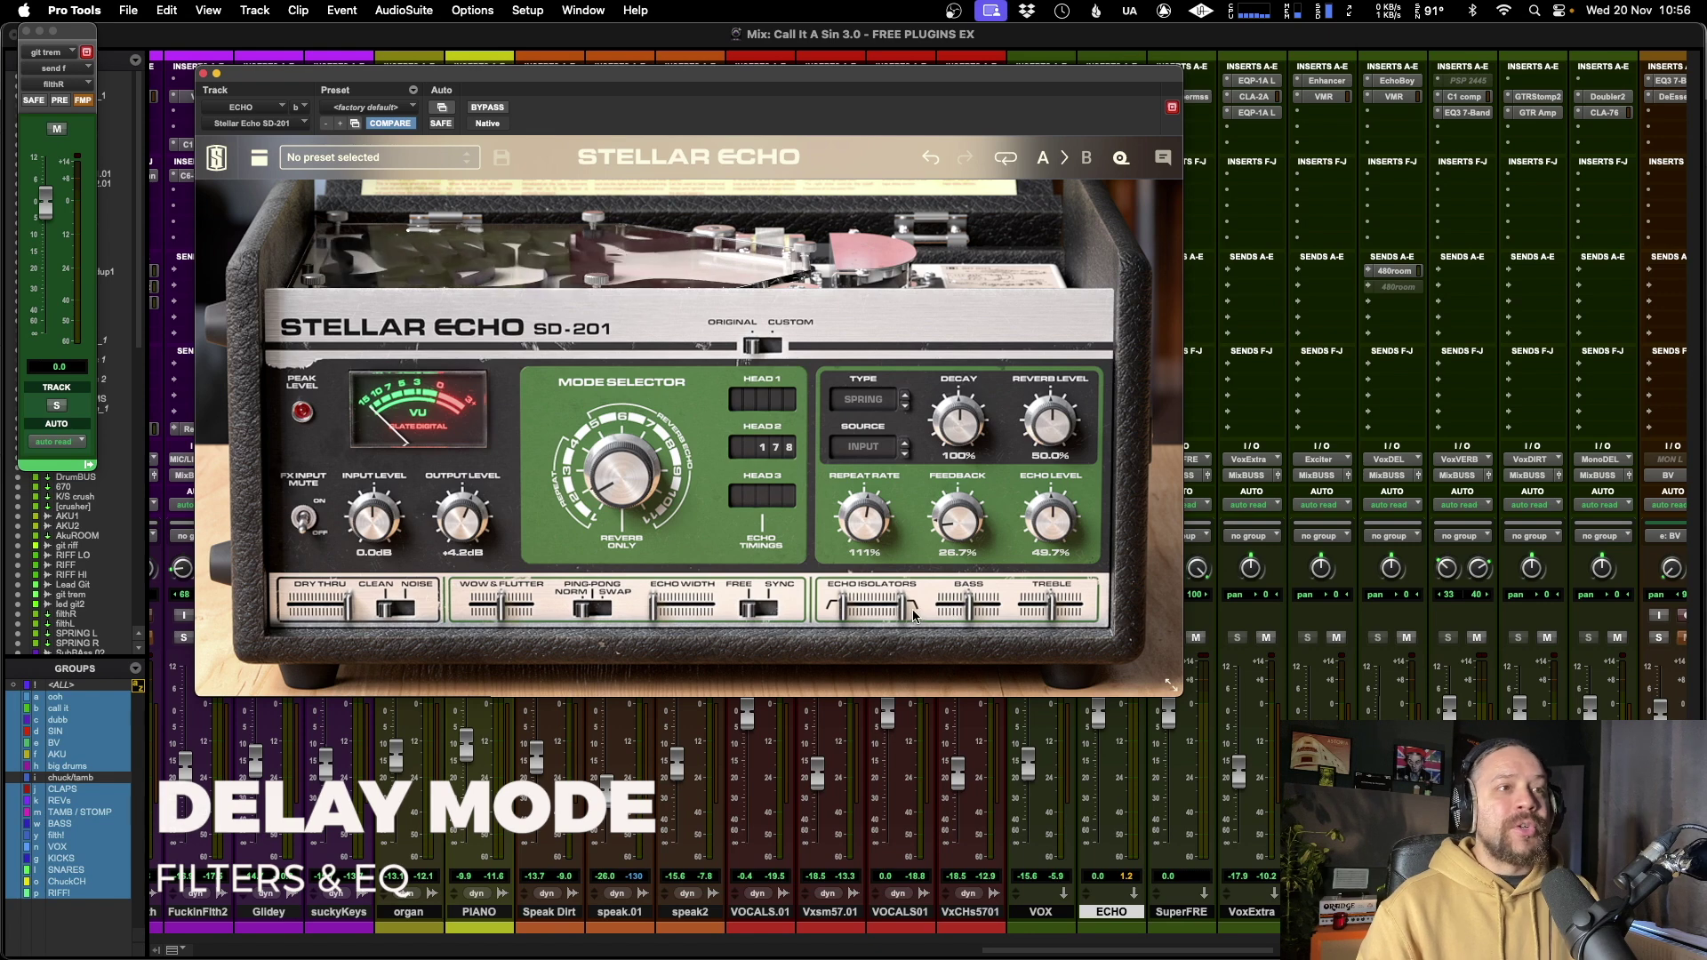
Audition the echo's bass boosted and cut to -17.9 dB during playback, and reset the tone controls to 0.0 dB
{"action": "mouse_move", "coordinate": [968, 613]}
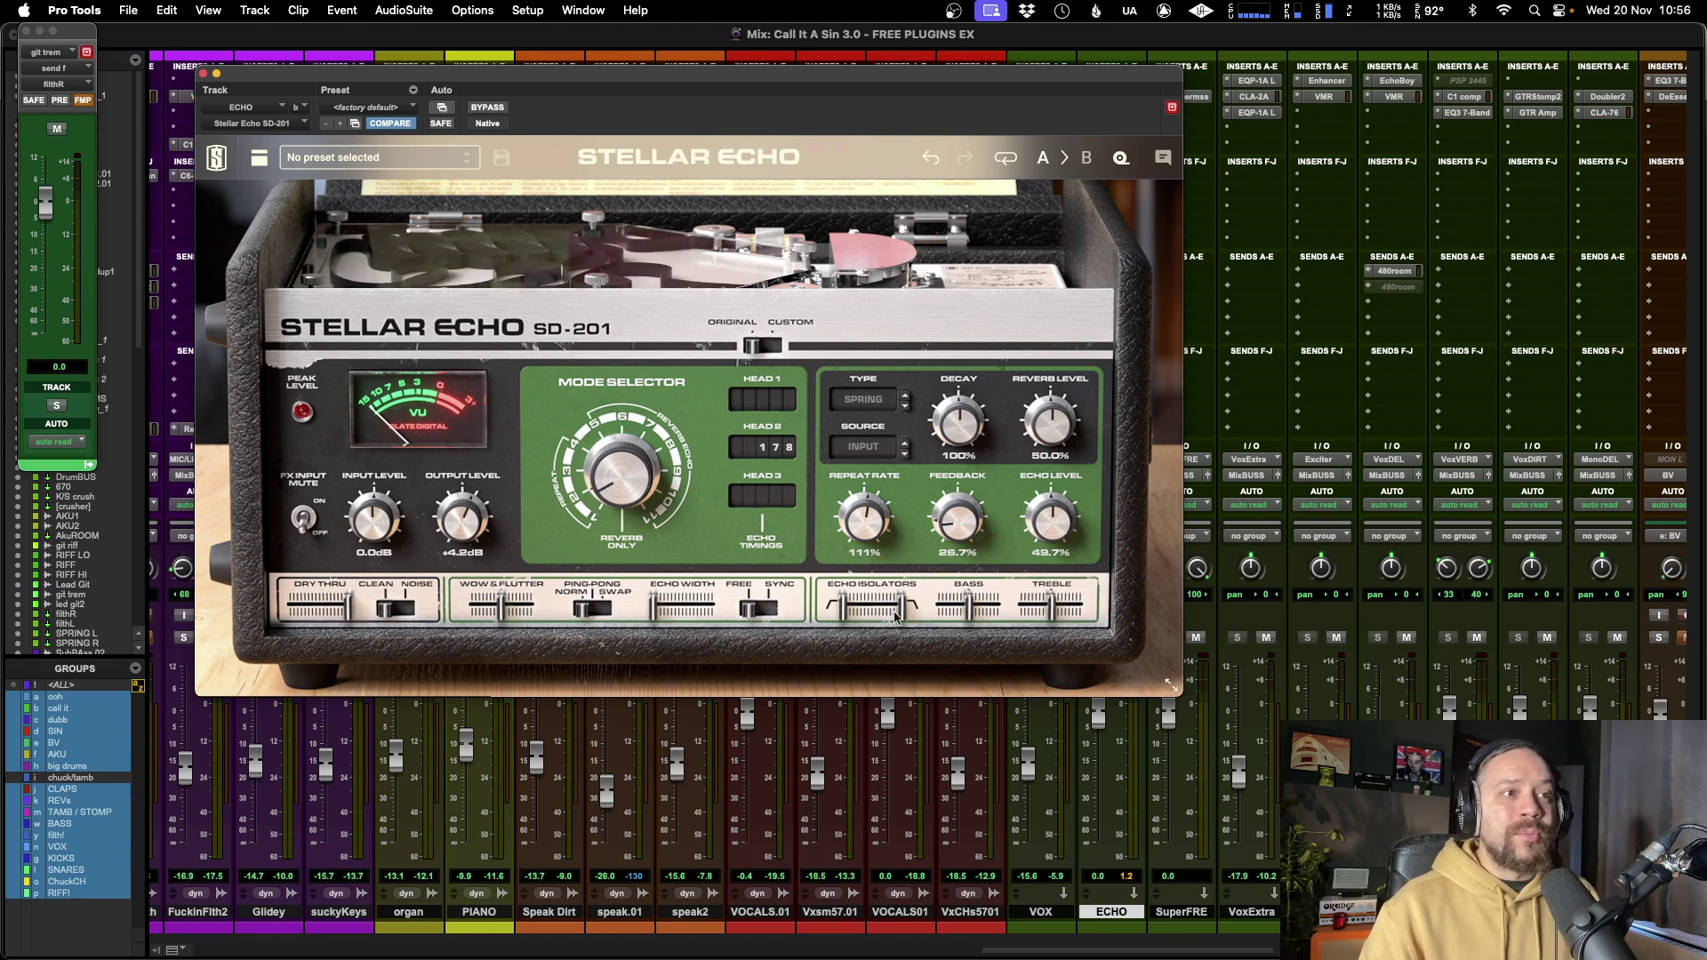
{"action": "mouse_move", "coordinate": [897, 610]}
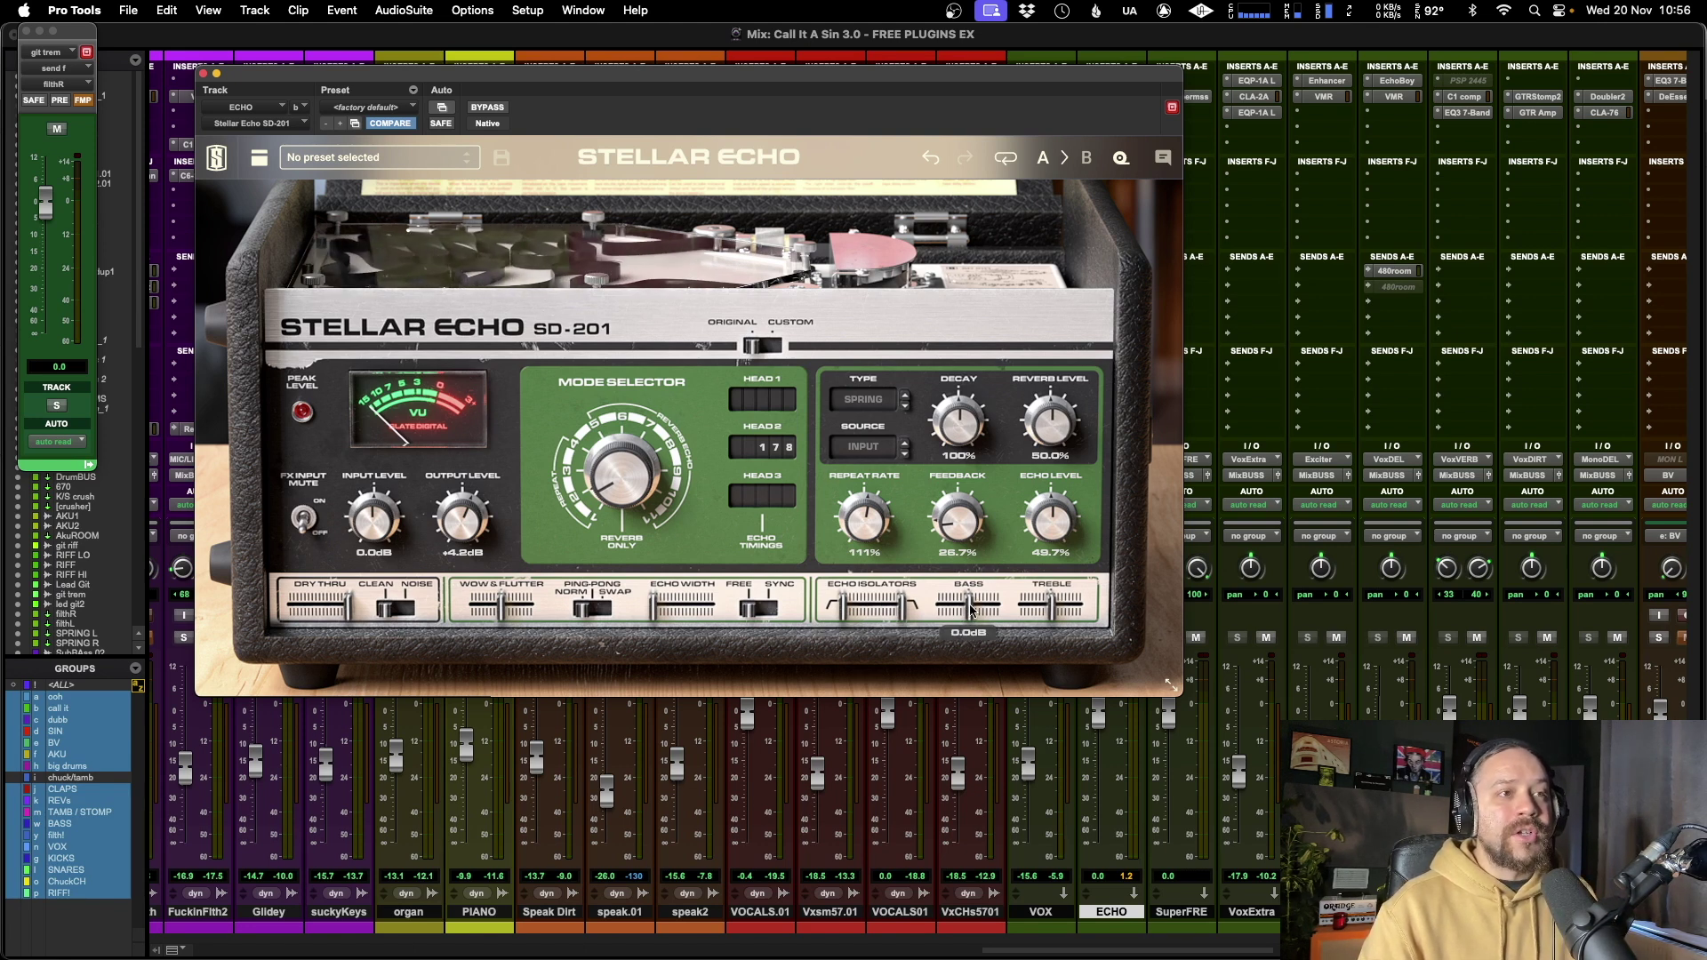
{"action": "left_click_drag", "start_coordinate": [969, 612], "coordinate": [985, 625]}
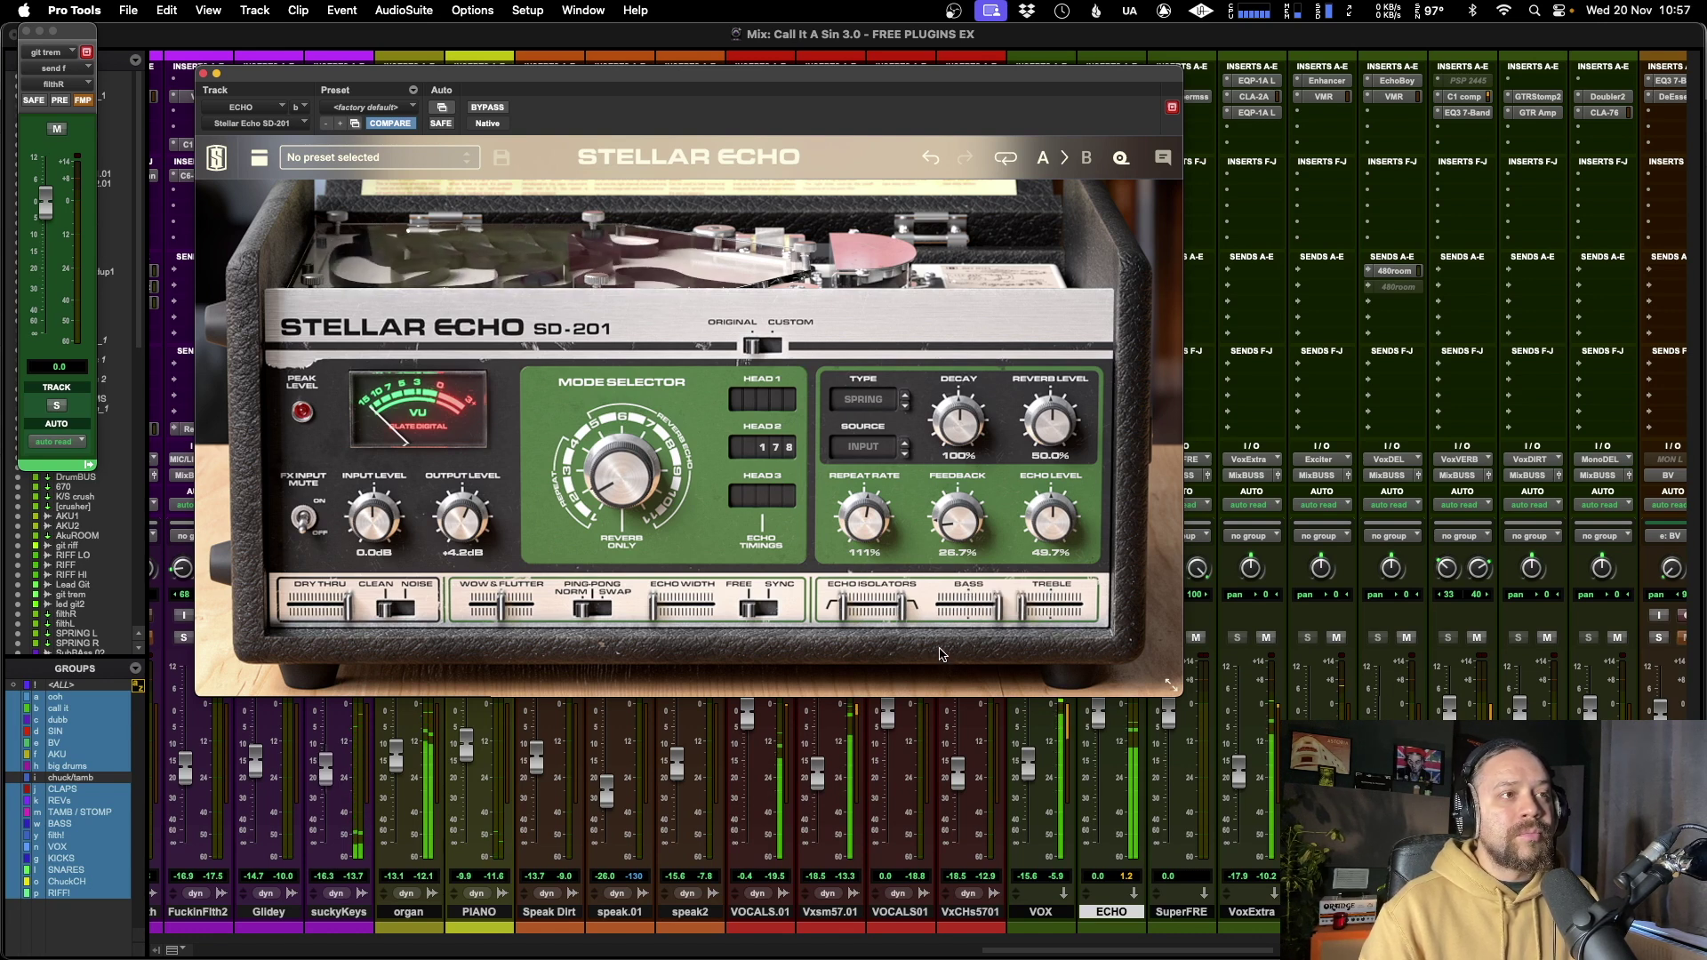
{"action": "mouse_move", "coordinate": [989, 612]}
{"action": "left_mouse_down"}
{"action": "mouse_move", "coordinate": [899, 616]}
{"action": "mouse_move", "coordinate": [968, 615]}
{"action": "left_mouse_up"}
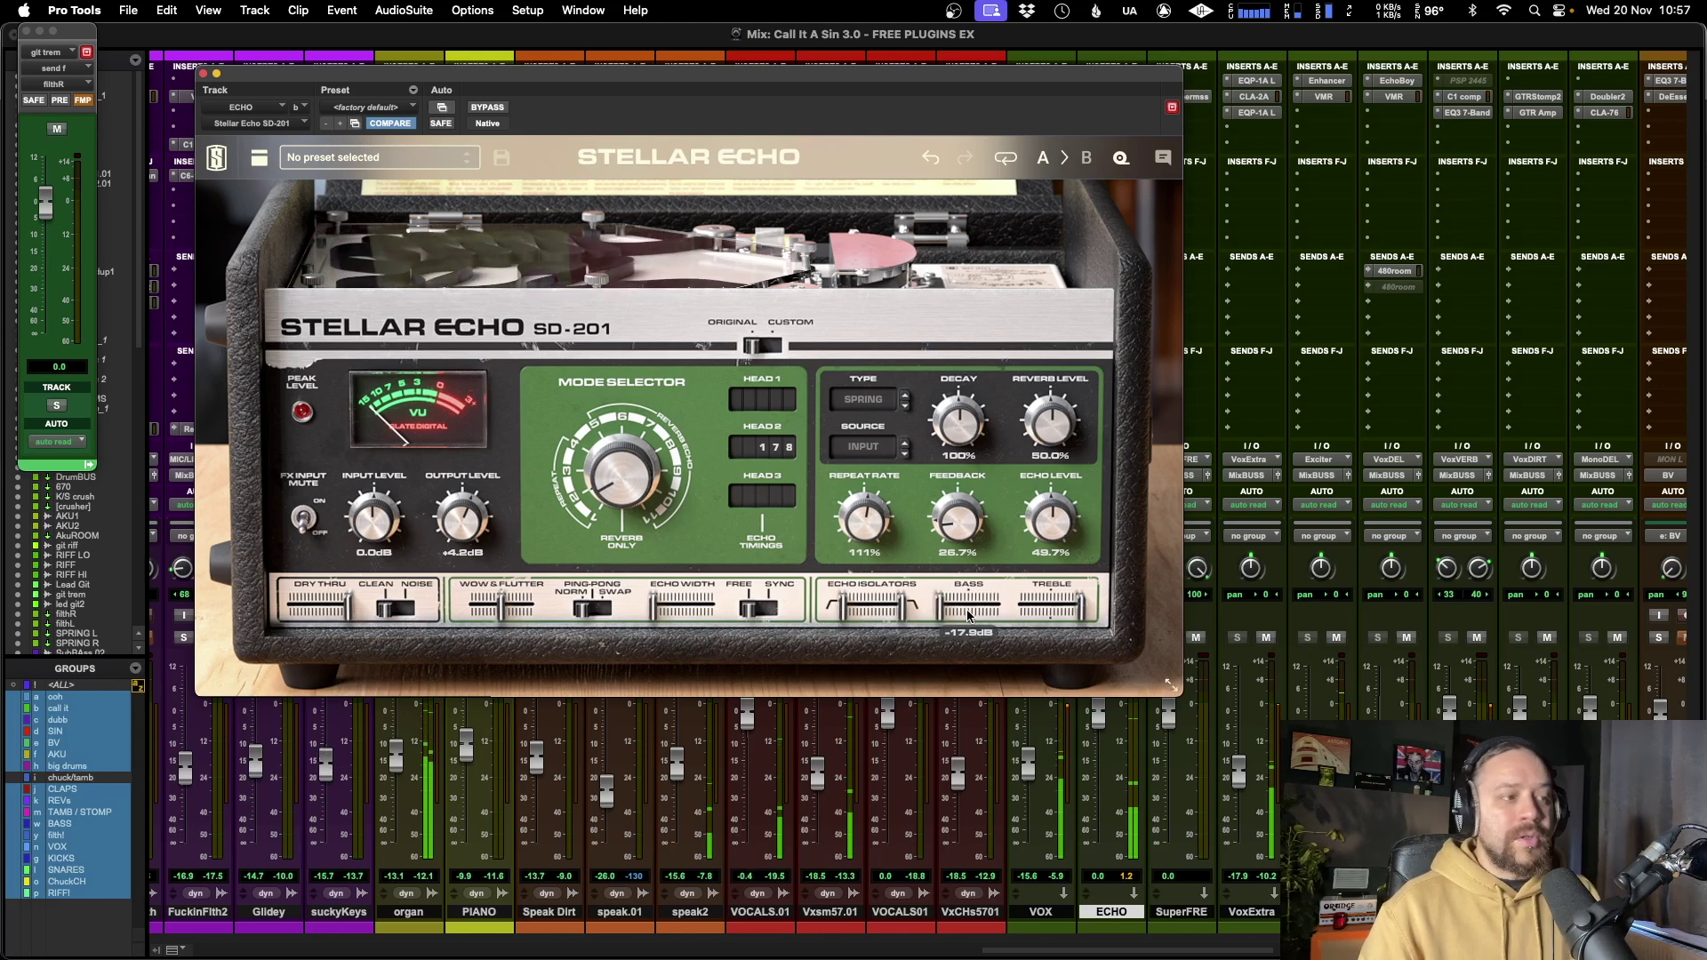
{"action": "left_click", "coordinate": [1076, 612], "text": "alt"}
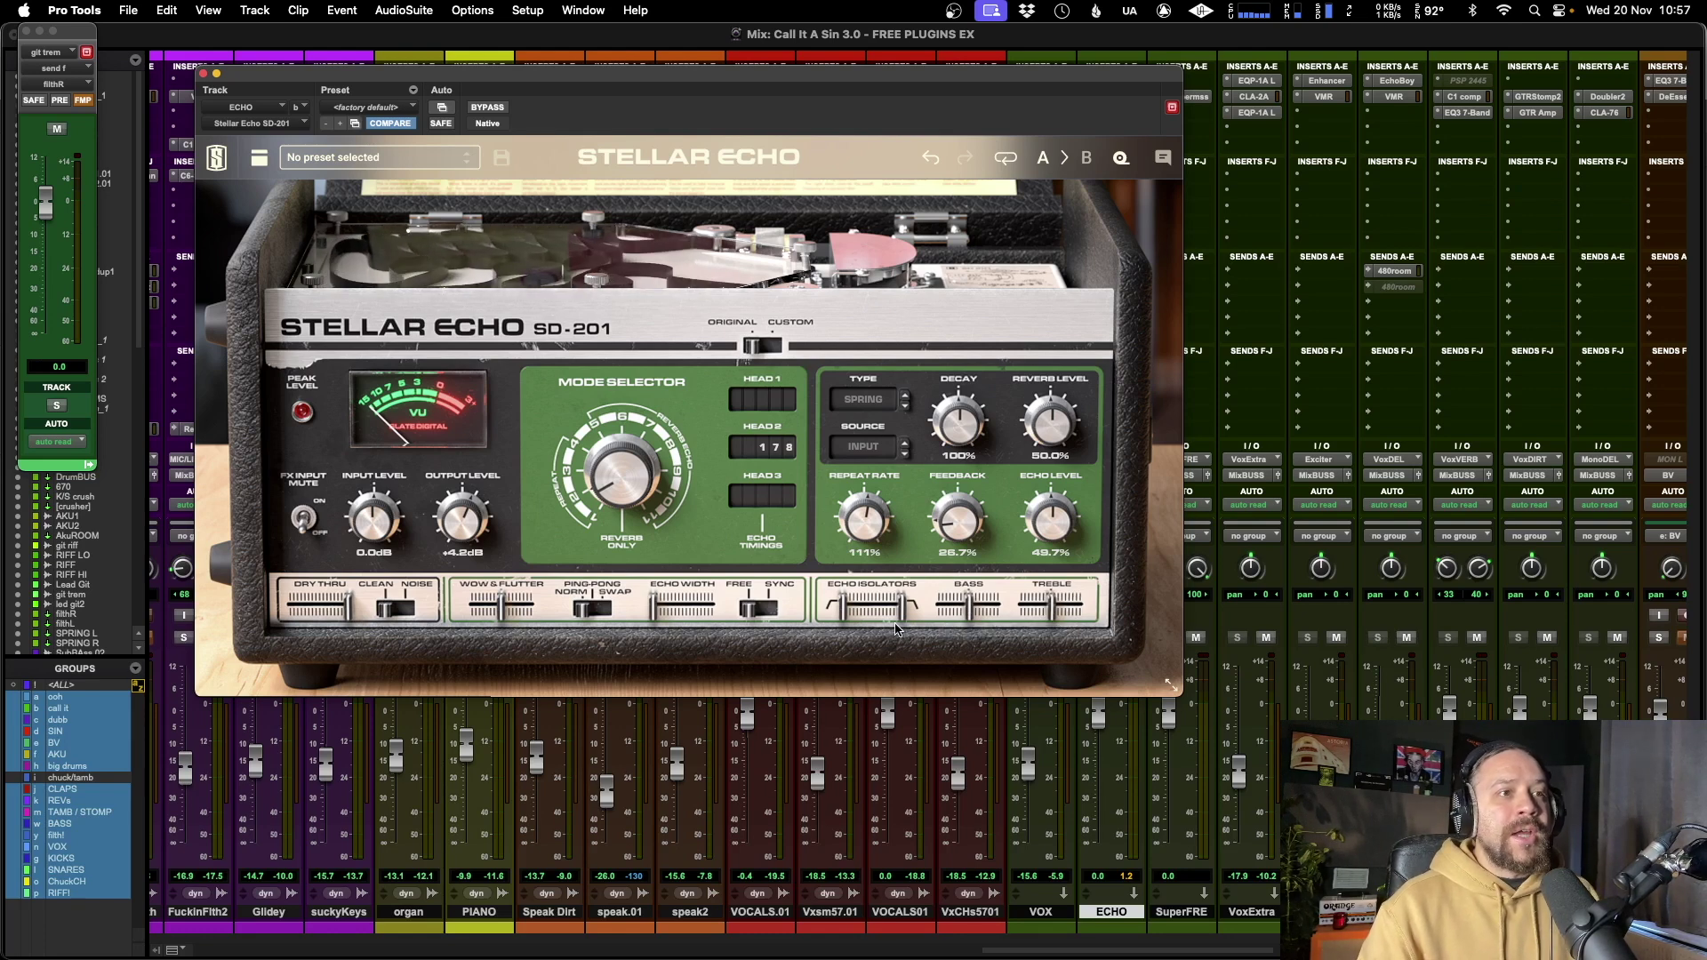
Sweep the echo isolators' high-cut filter down to 112 Hz and restore it to 20.0 kHz
{"action": "left_click_drag", "start_coordinate": [901, 612], "coordinate": [891, 612]}
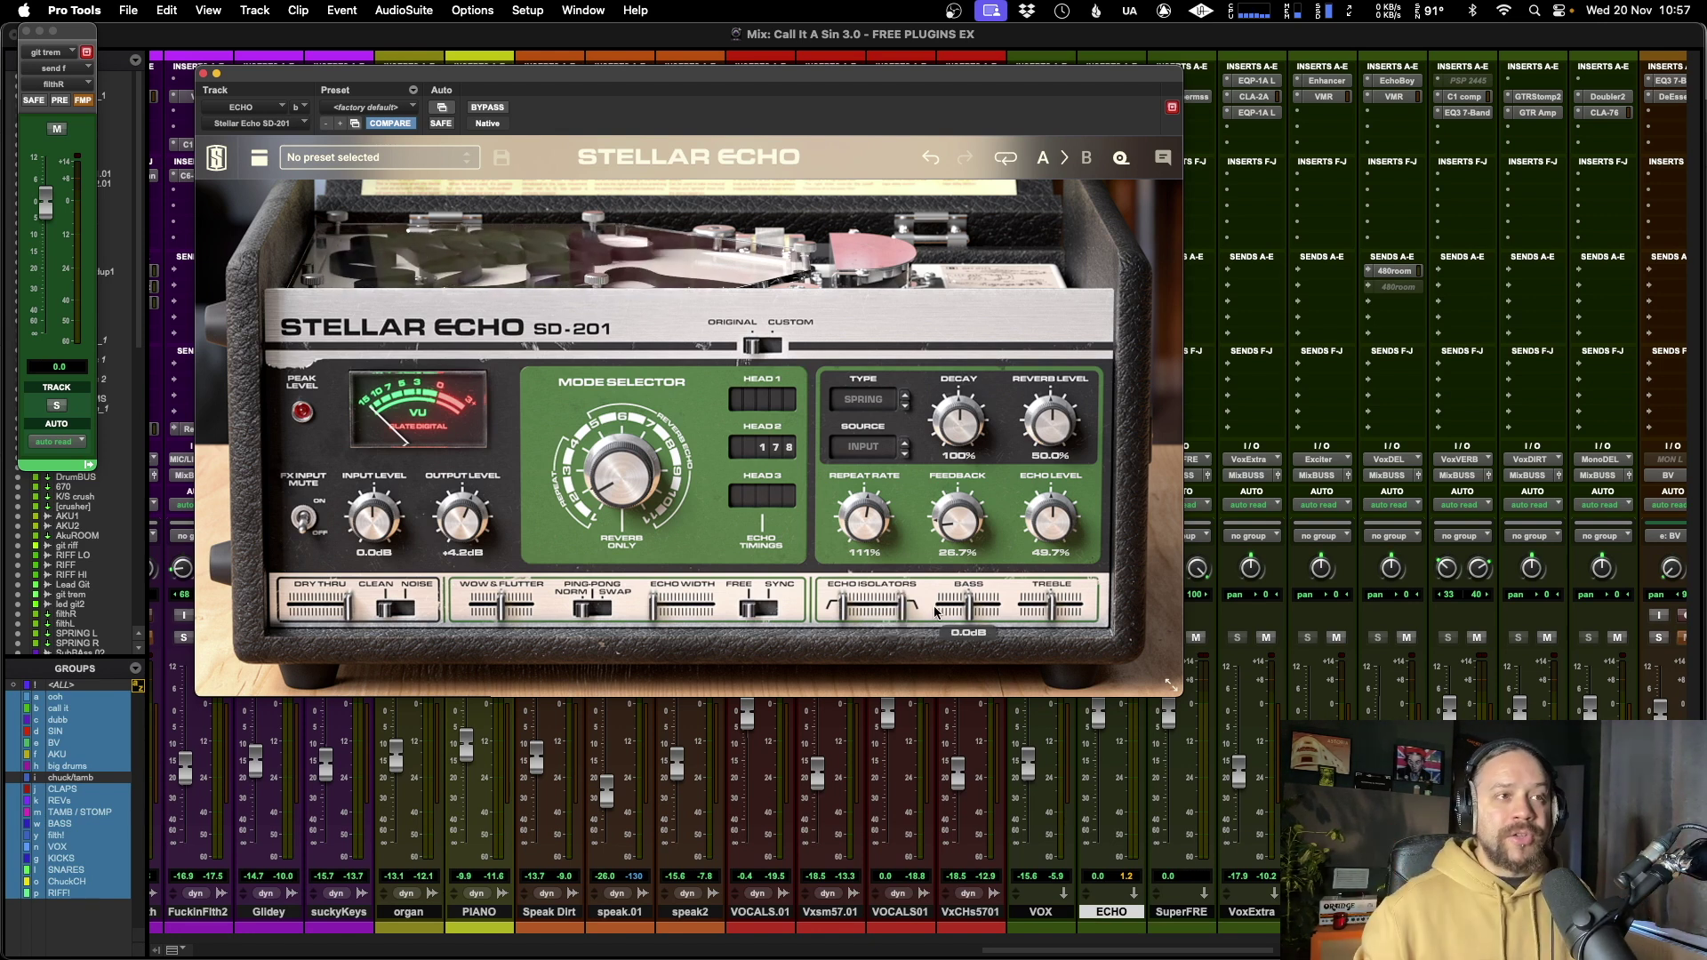
{"action": "left_click_drag", "start_coordinate": [876, 612], "coordinate": [869, 611]}
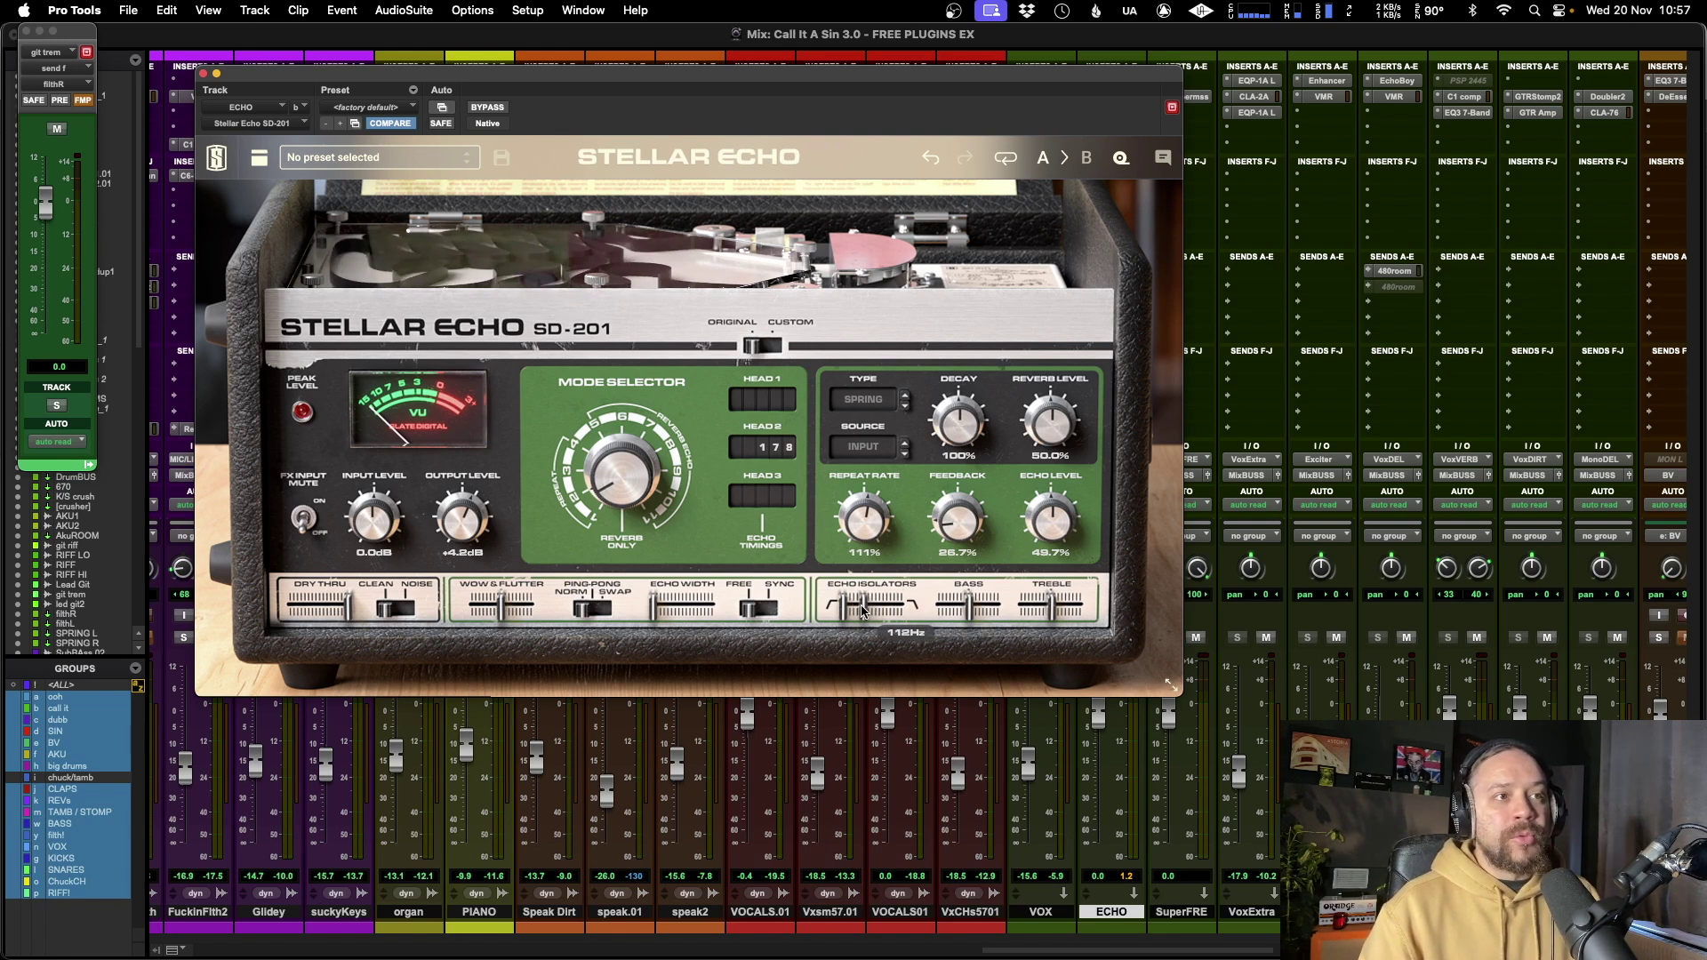
{"action": "left_click_drag", "start_coordinate": [867, 613], "coordinate": [993, 605]}
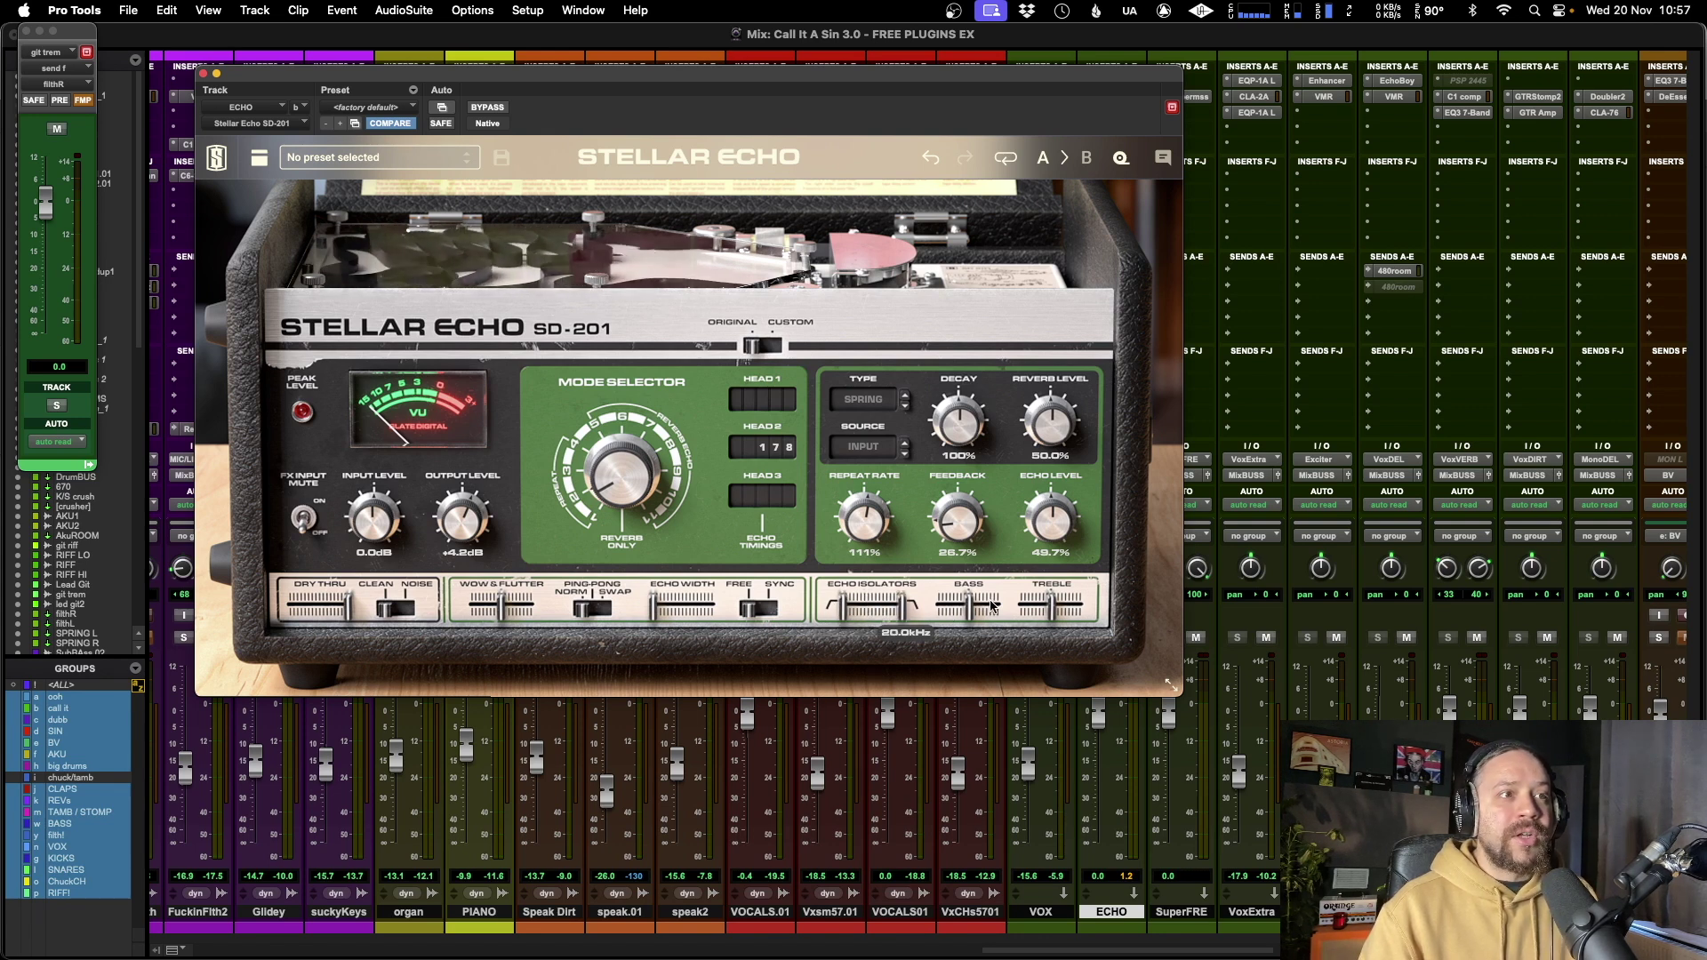
Bring the two echo isolator filters together to audition a narrow band, and reopen them to full range
{"action": "left_click_drag", "start_coordinate": [840, 620], "coordinate": [889, 611]}
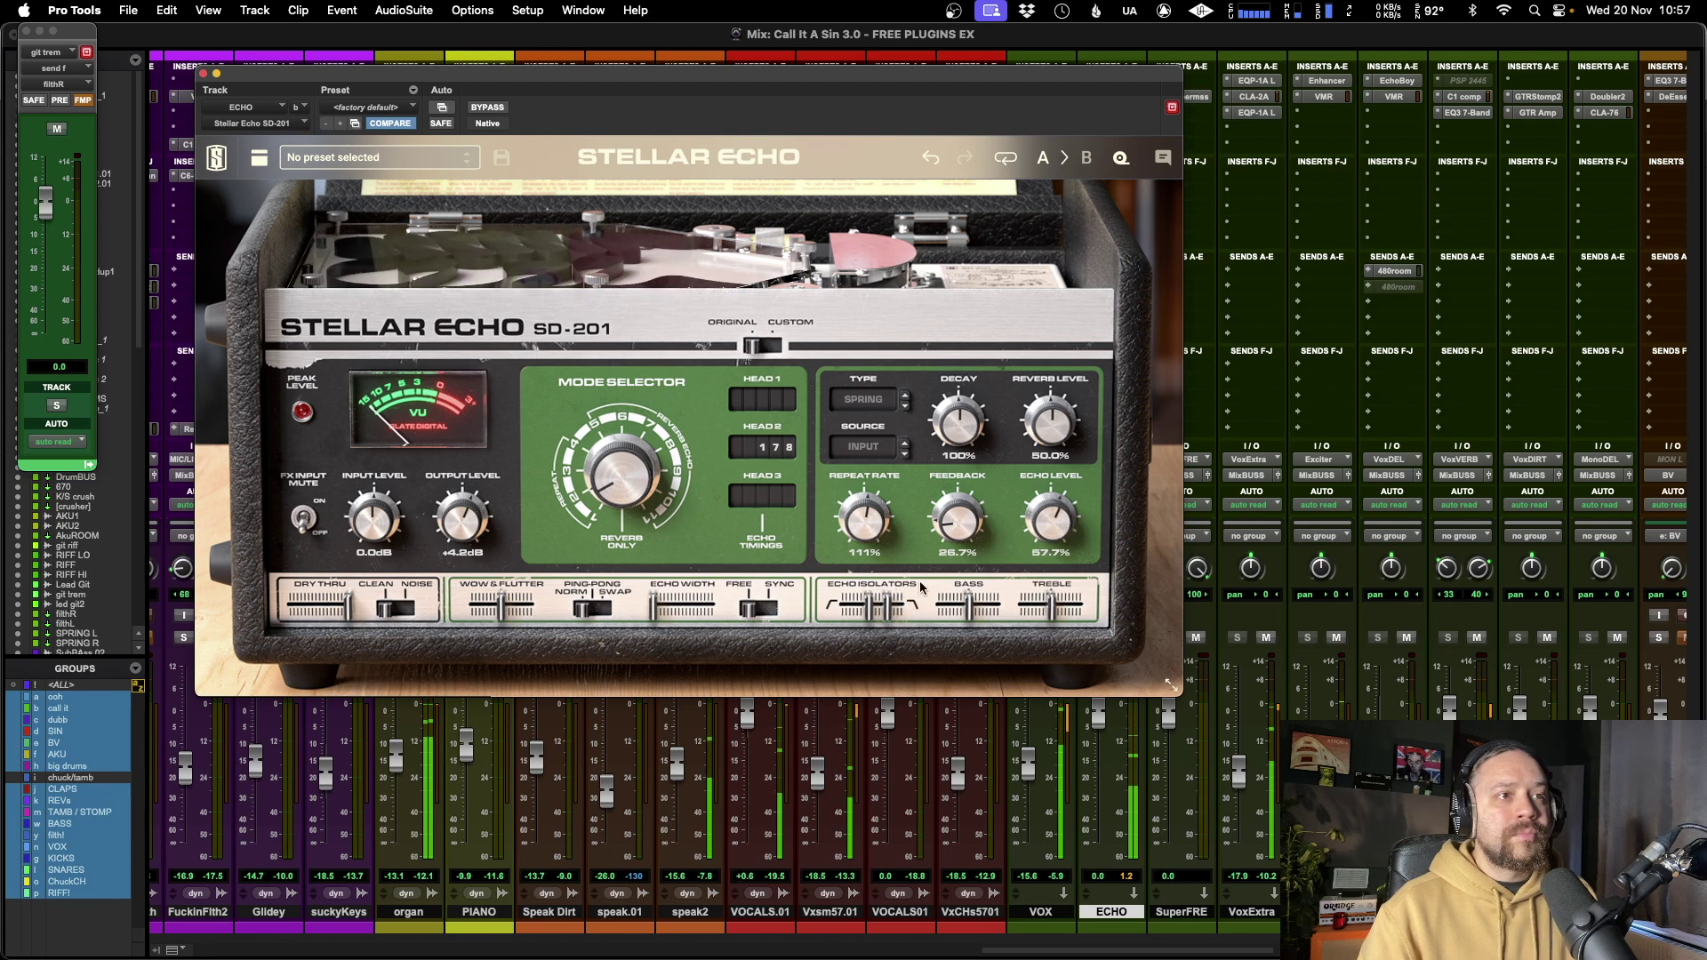
{"action": "left_click_drag", "start_coordinate": [894, 612], "coordinate": [890, 613]}
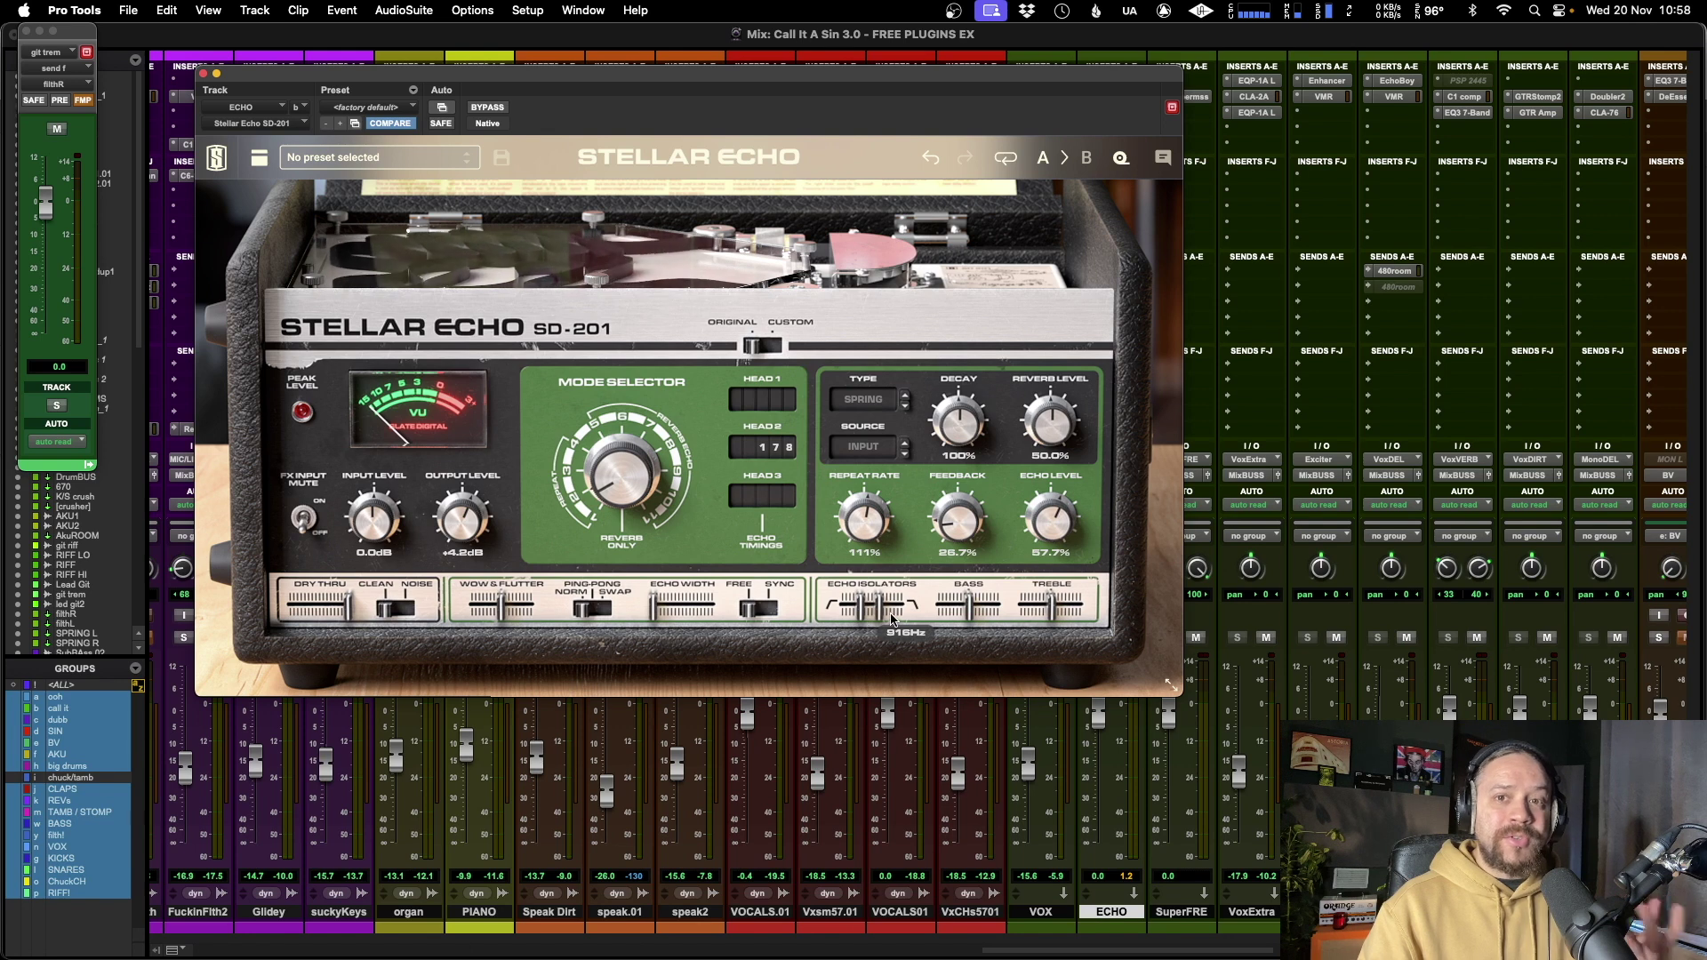
{"action": "left_click_drag", "start_coordinate": [861, 611], "coordinate": [892, 606]}
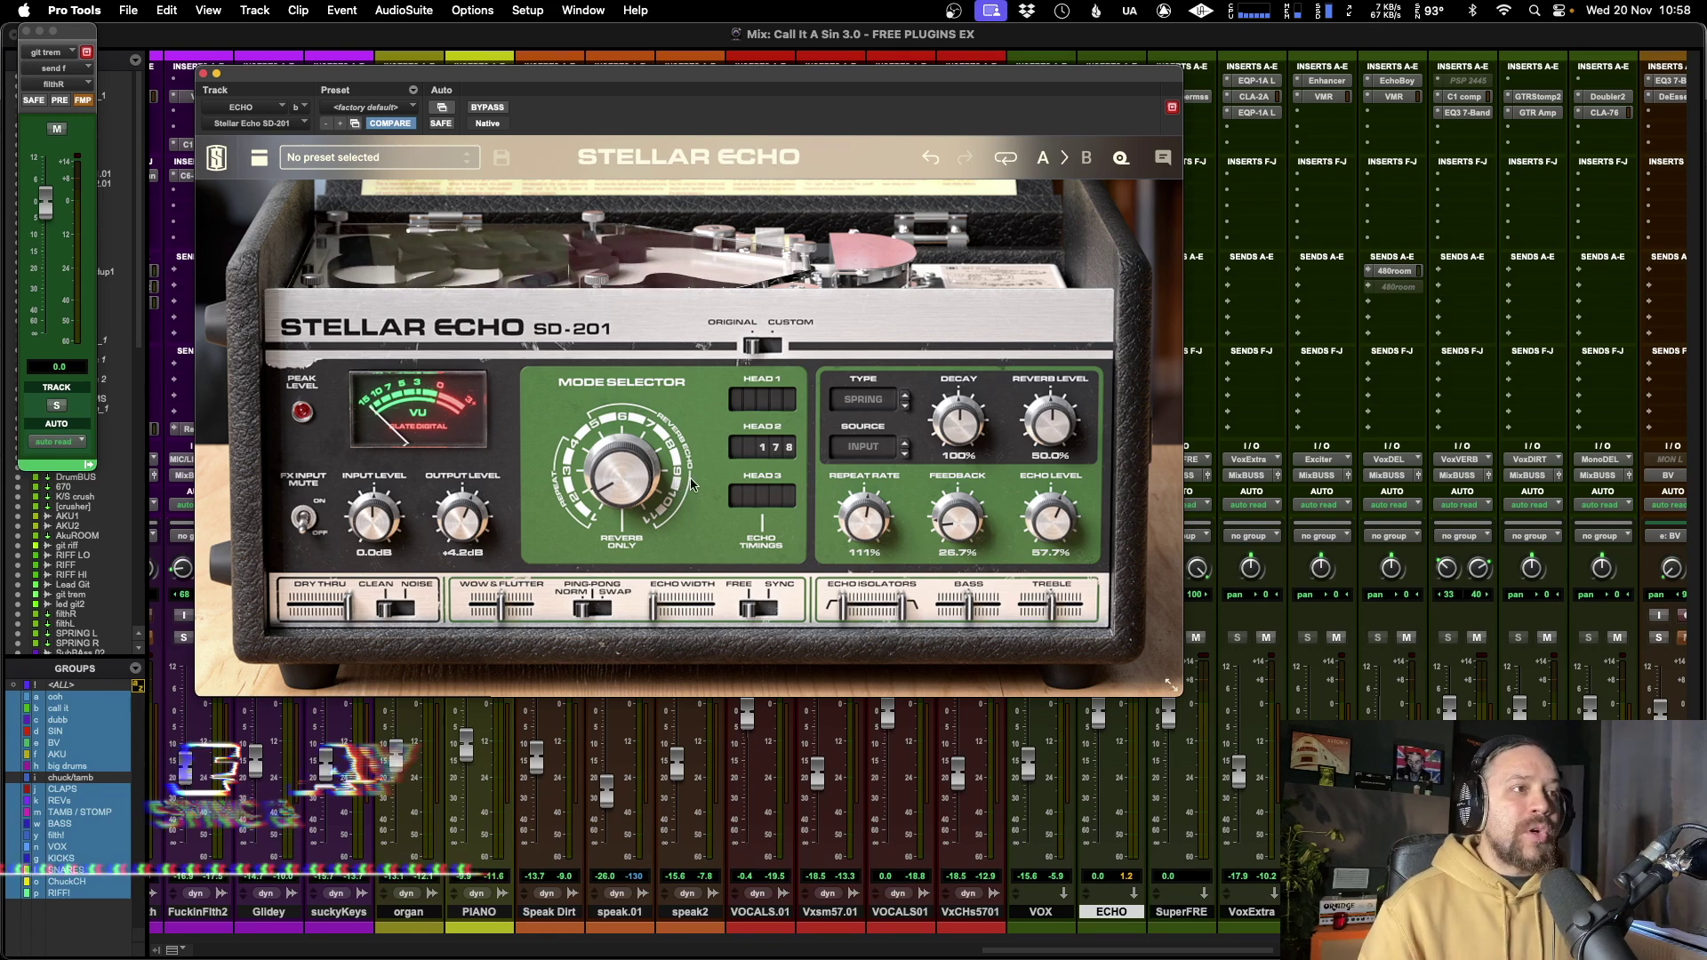
Switch the echo timing from free to sync, try different repeat rates, and return the rate to 1x for 1/8 echoes
{"action": "left_click", "coordinate": [761, 610]}
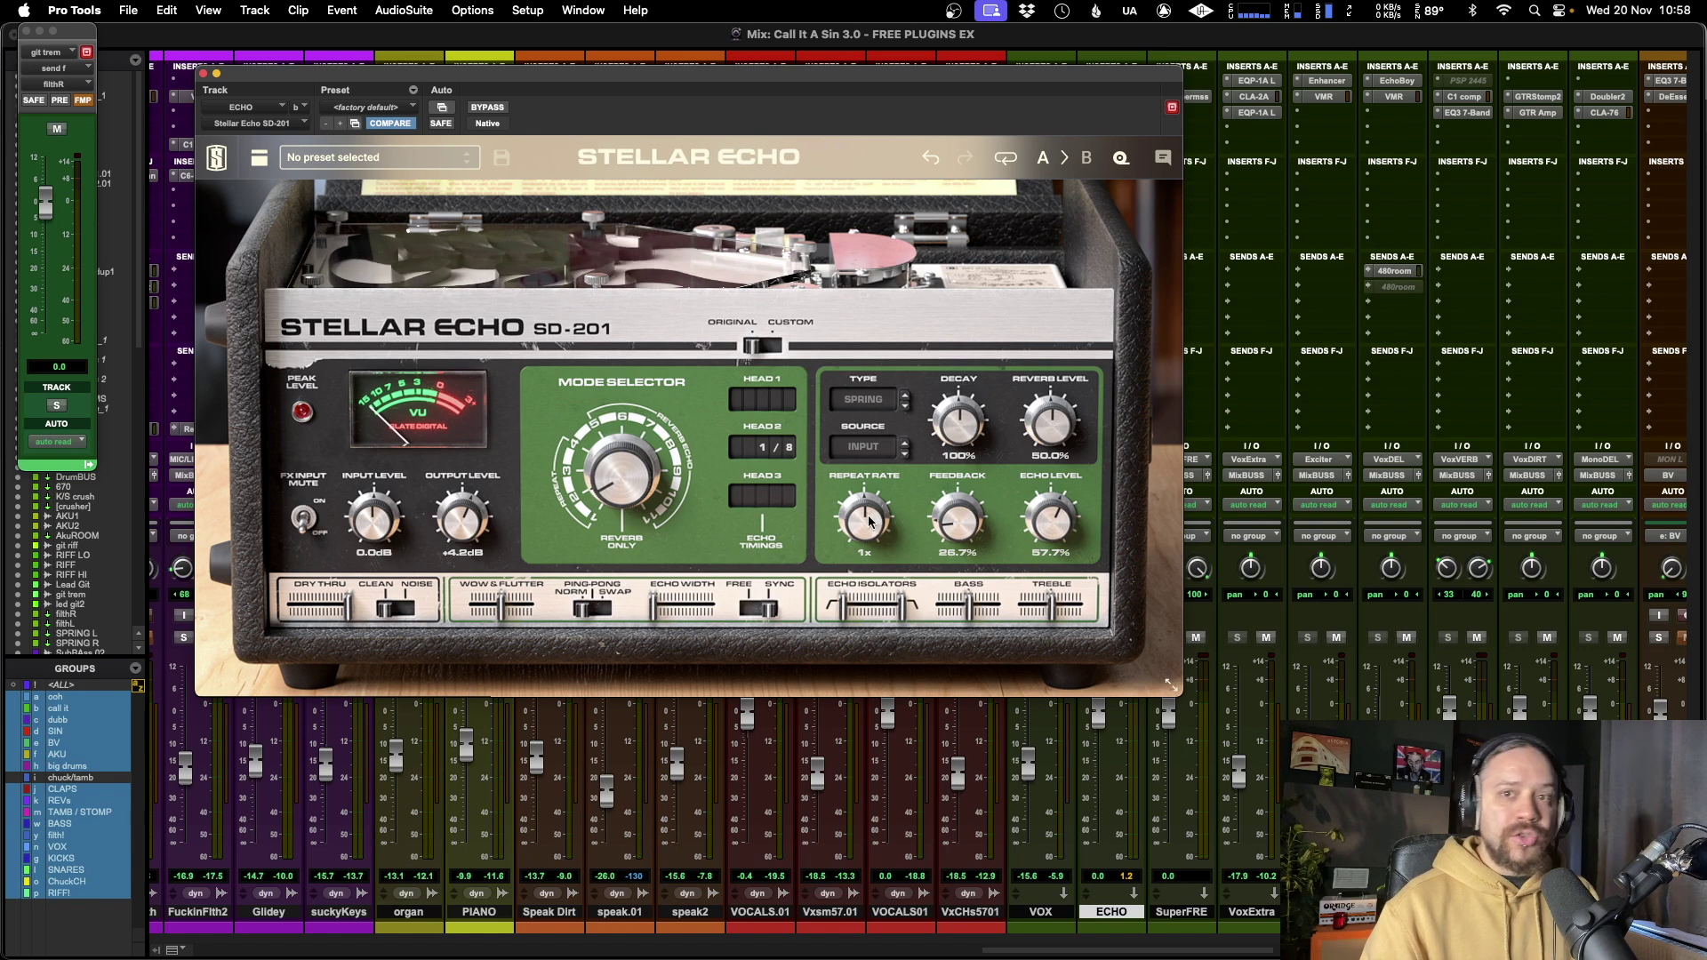
{"action": "left_click_drag", "start_coordinate": [865, 521], "coordinate": [865, 540]}
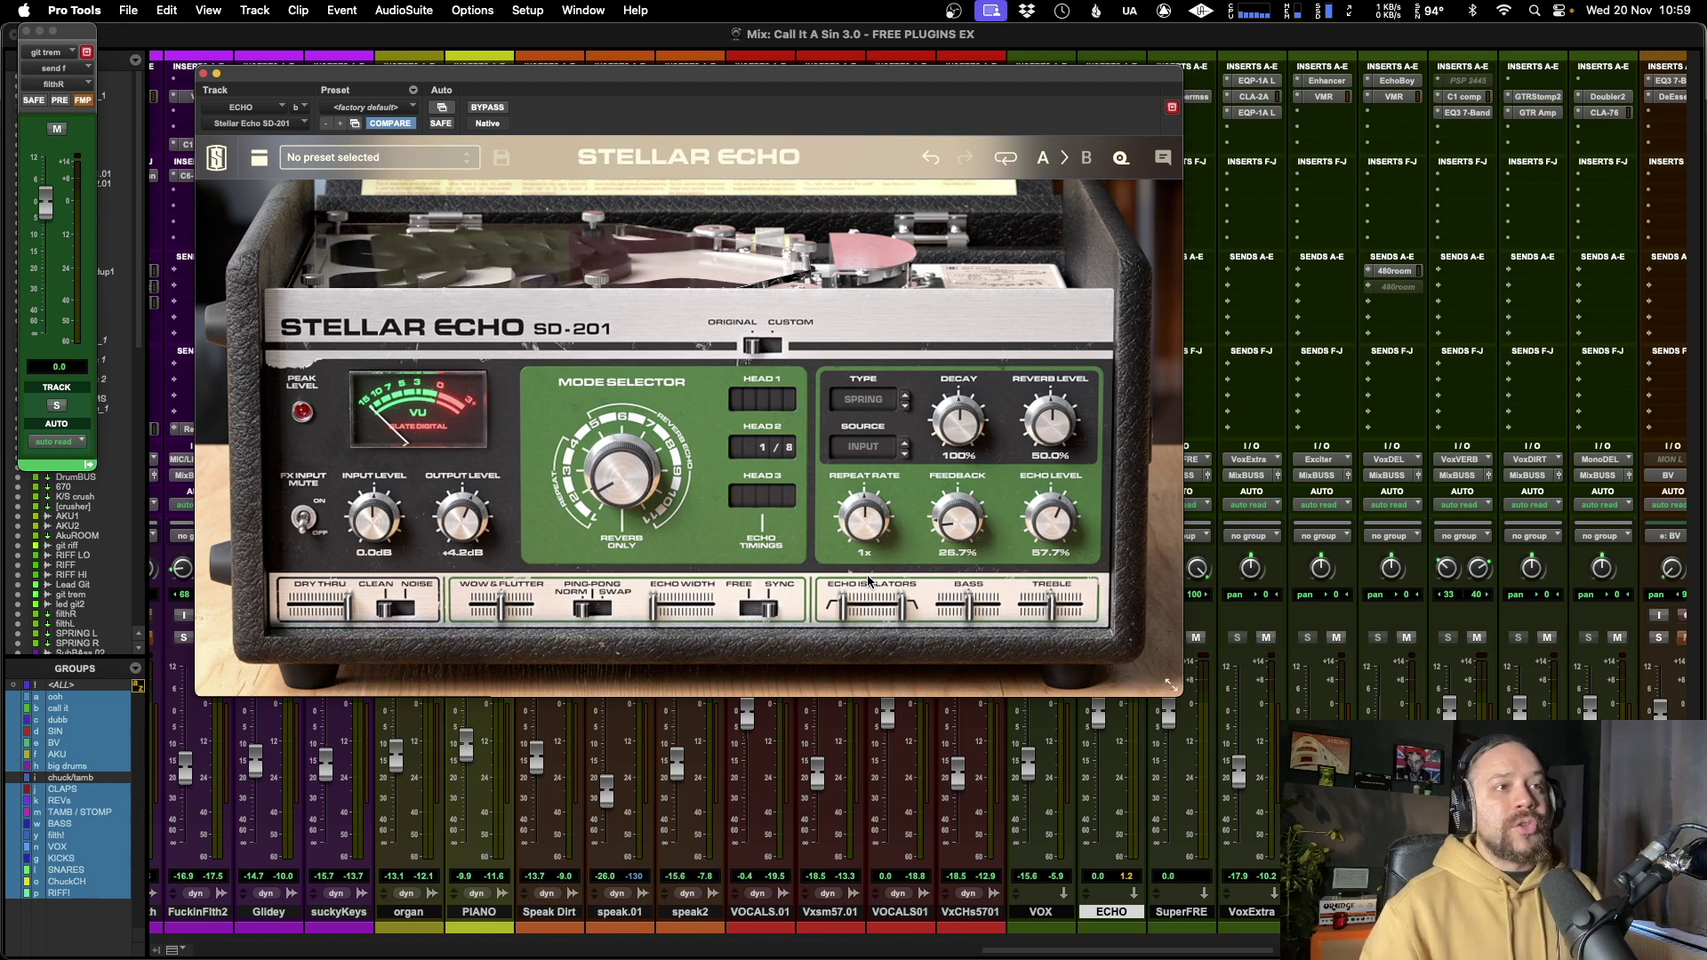
{"action": "mouse_move", "coordinate": [863, 521]}
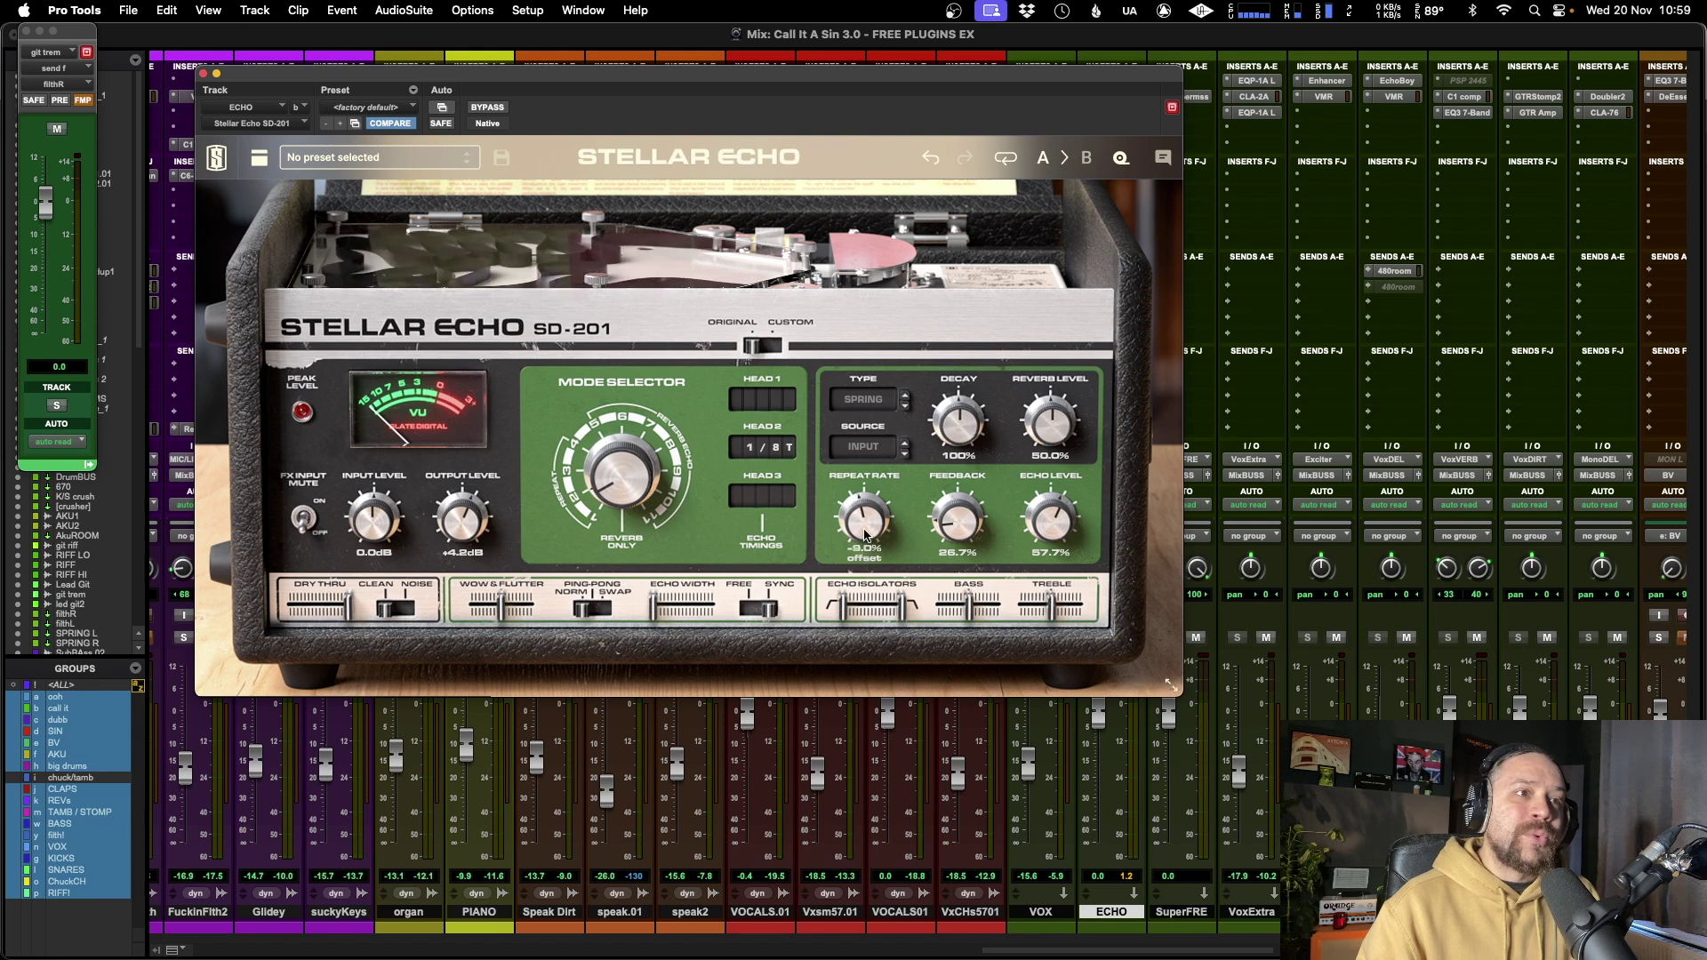
{"action": "mouse_move", "coordinate": [866, 528]}
{"action": "left_mouse_down"}
{"action": "mouse_move", "coordinate": [863, 492]}
{"action": "mouse_move", "coordinate": [864, 514]}
{"action": "left_mouse_up"}
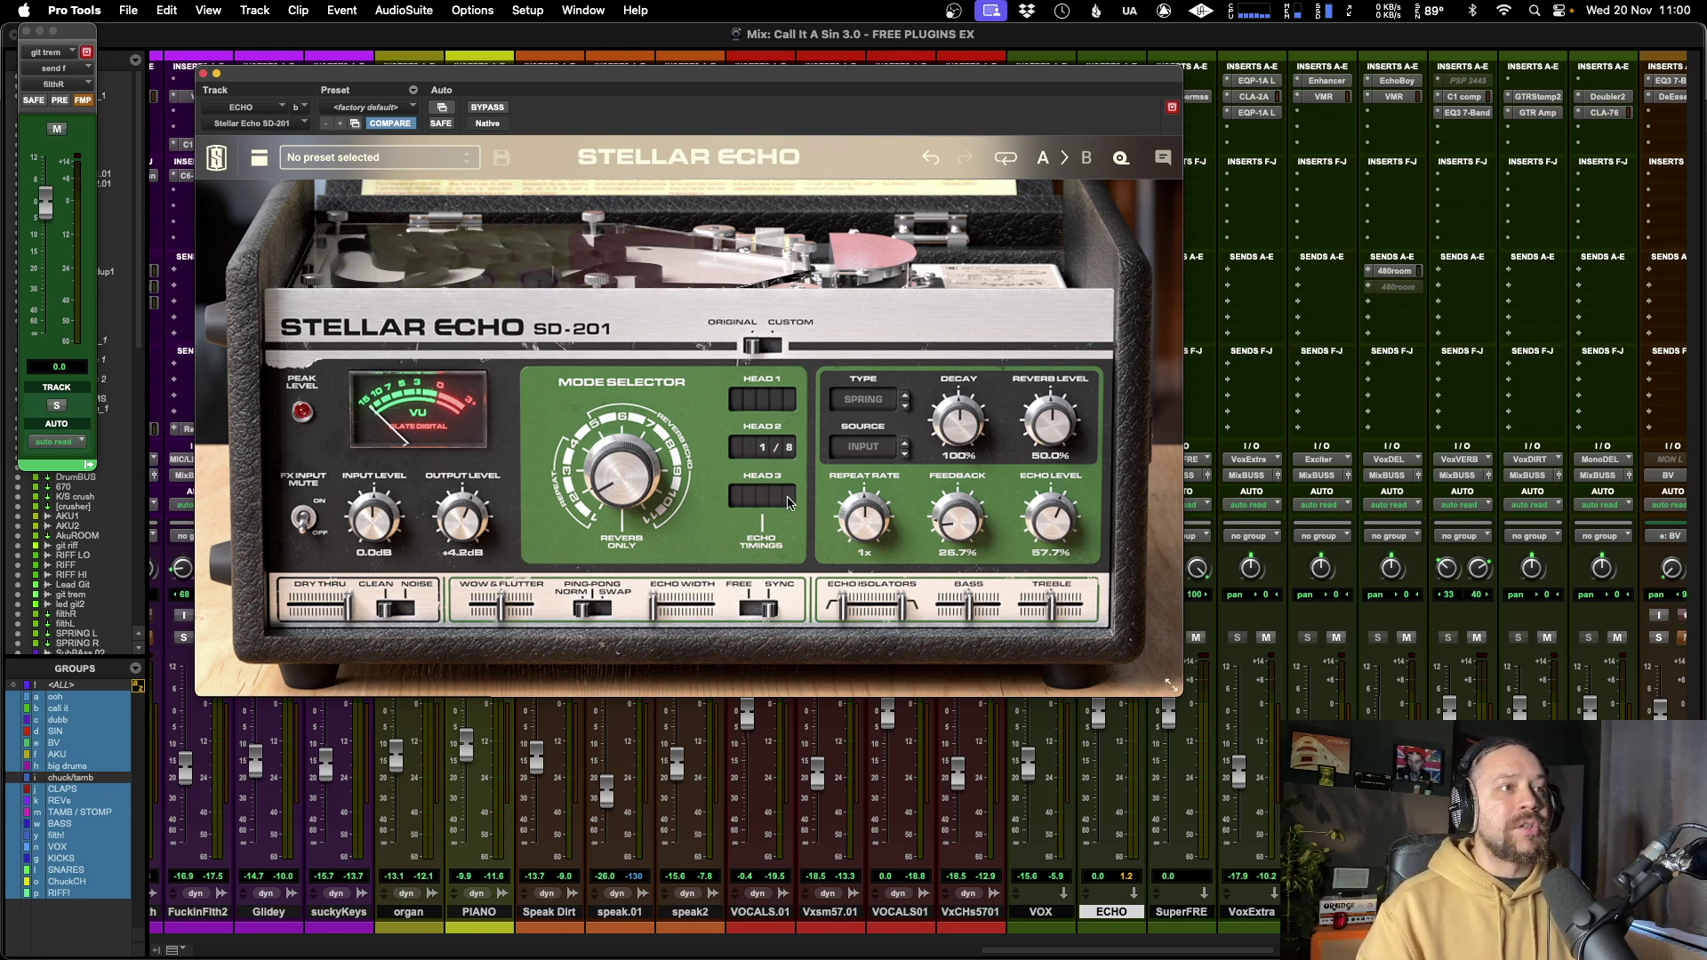
Widen the echo to maximum echo width and reset the echo level to 50.0% while auditioning the ping-pong swap
{"action": "left_click", "coordinate": [668, 608]}
{"action": "left_click_drag", "start_coordinate": [668, 608], "coordinate": [741, 608]}
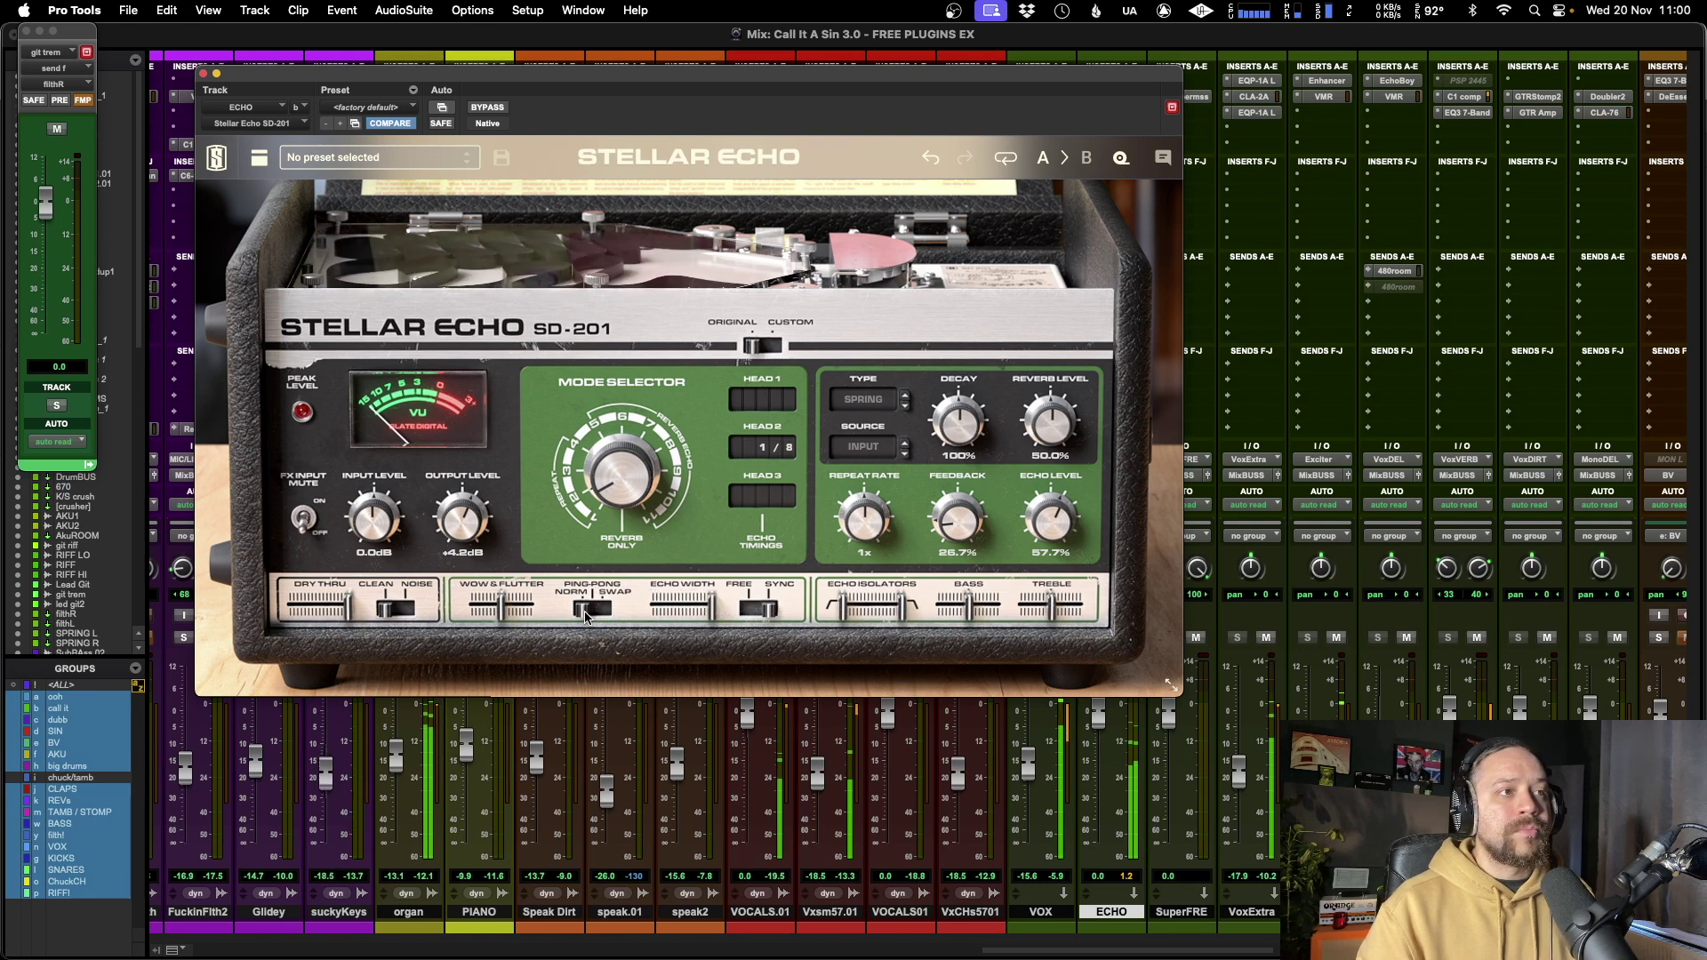
{"action": "left_click", "coordinate": [591, 612]}
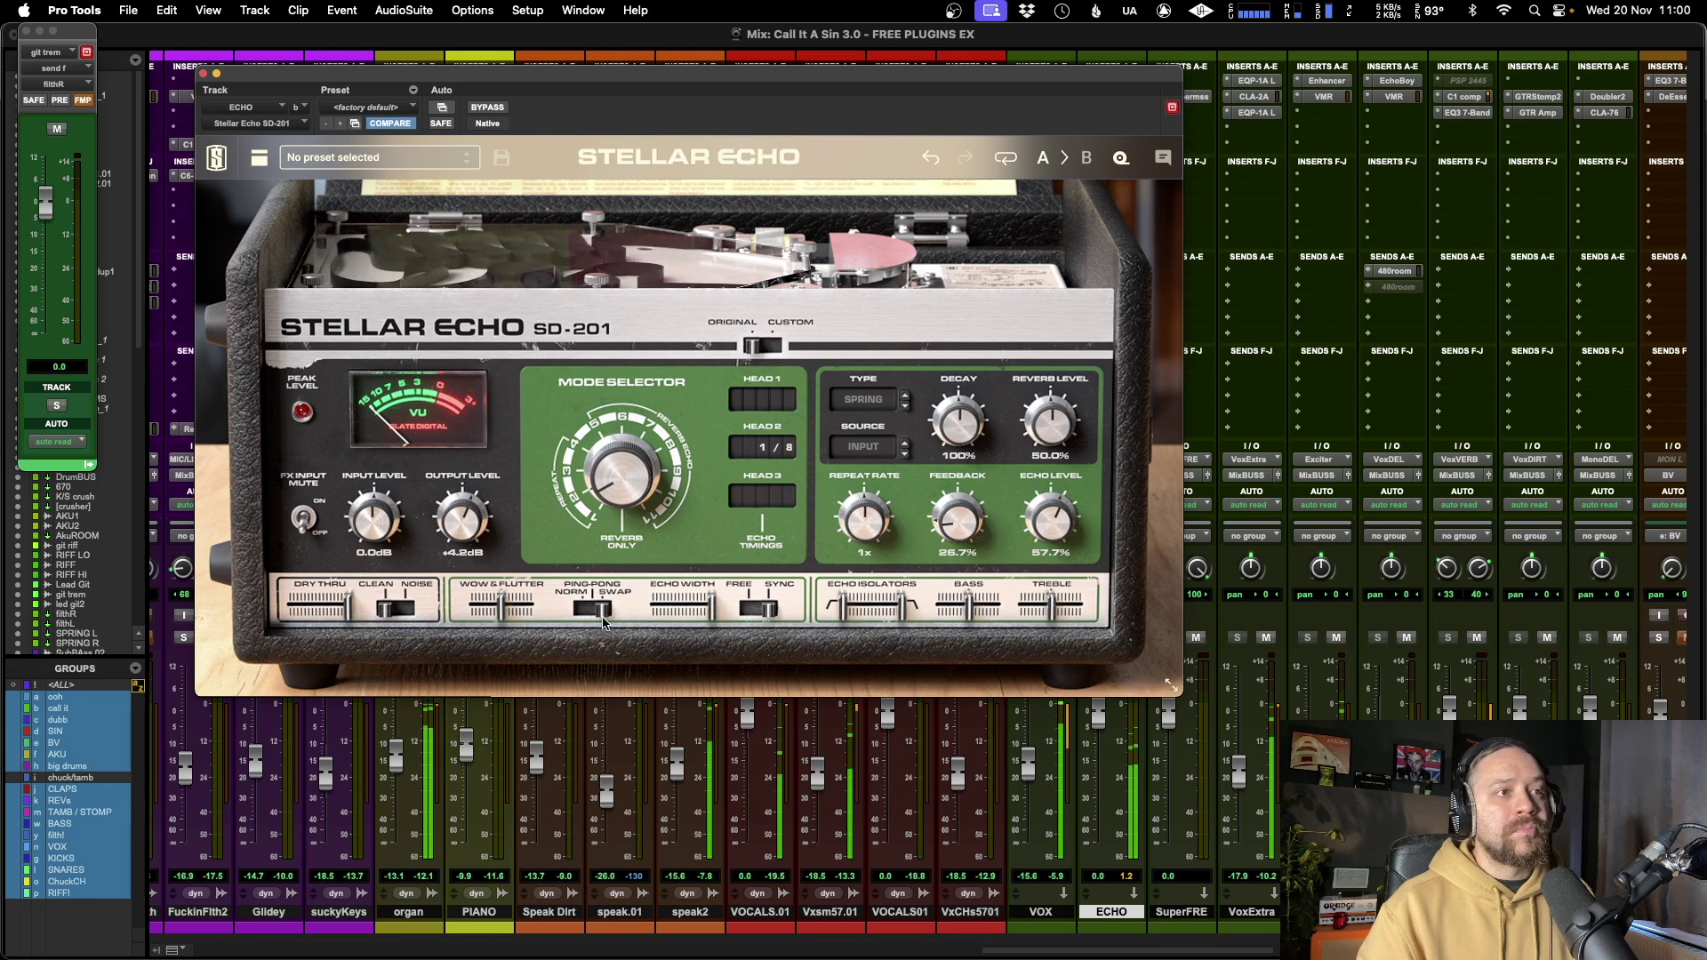
{"action": "left_click", "coordinate": [1056, 525], "text": "alt"}
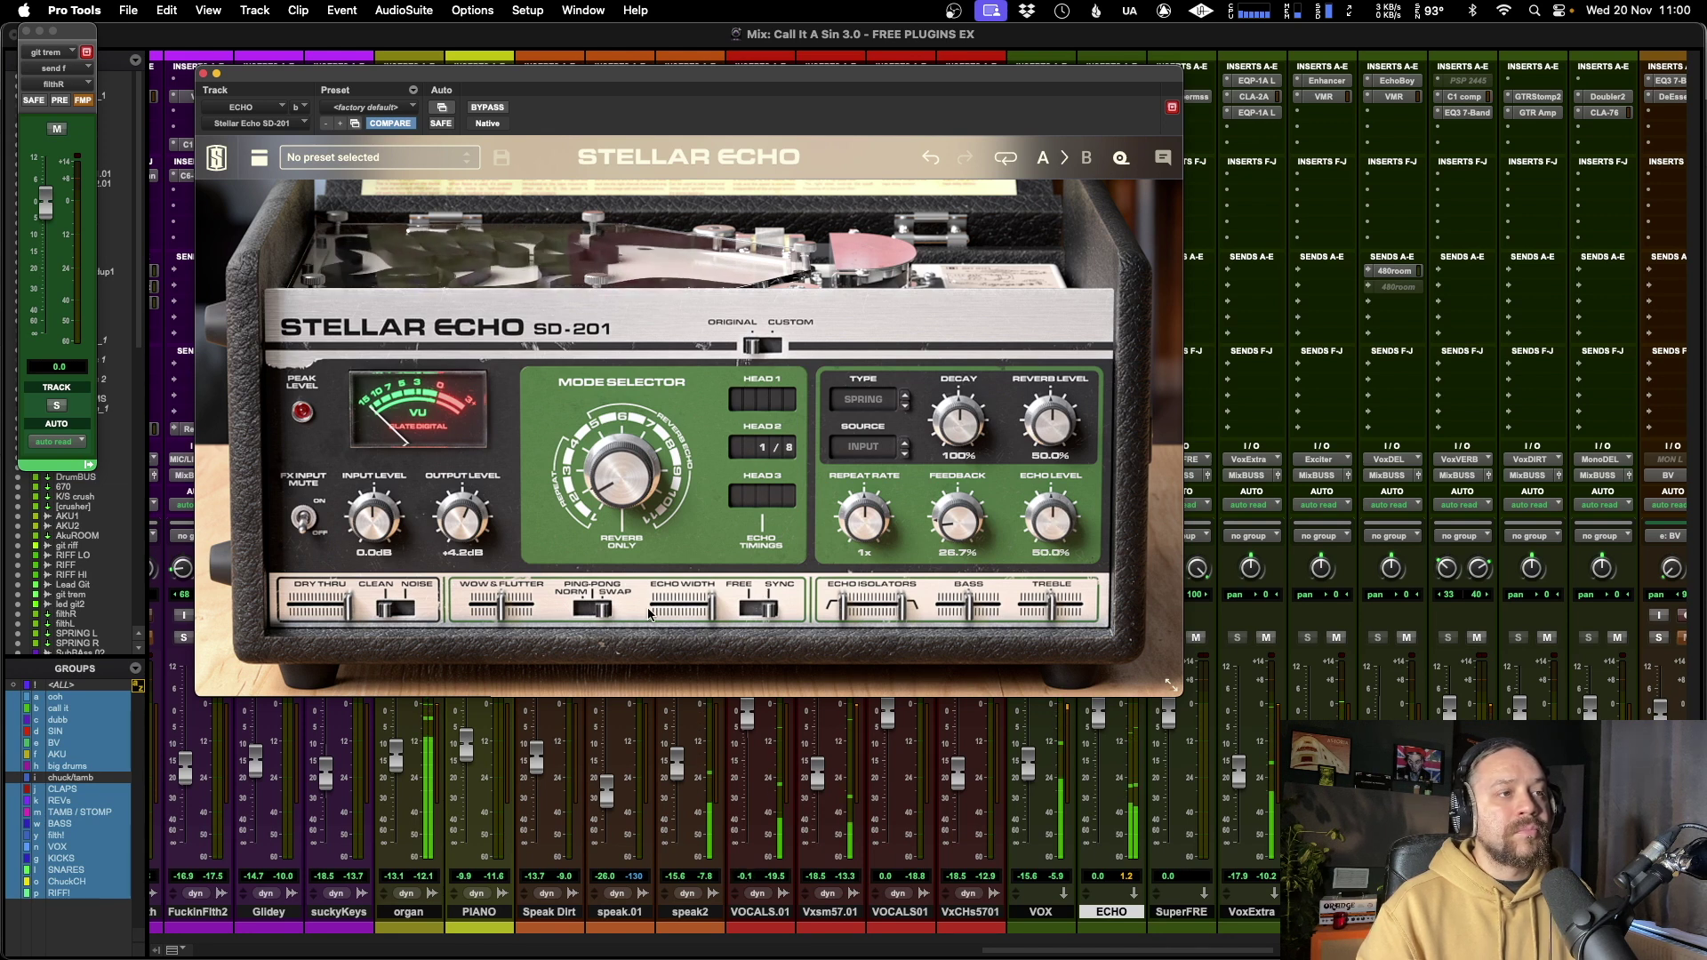
{"action": "mouse_move", "coordinate": [710, 614]}
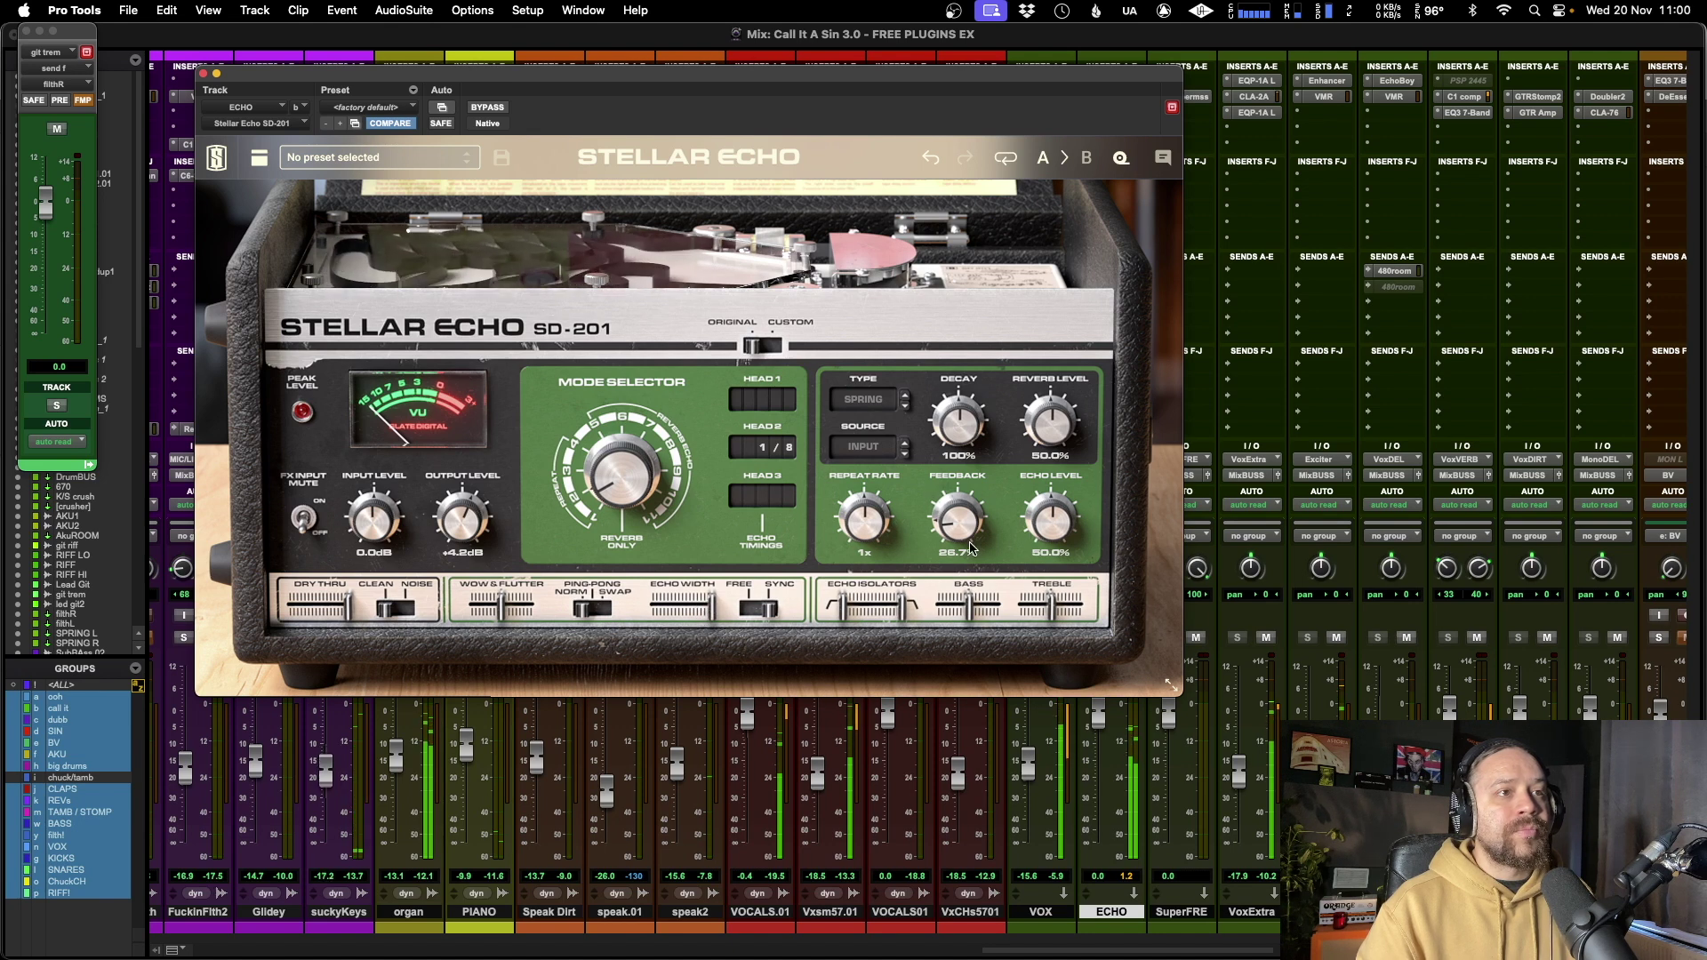
Lower the feedback to 16.8% and raise the echo isolators' low-cut filter while auditioning the echo
{"action": "left_click_drag", "start_coordinate": [957, 558], "coordinate": [859, 611]}
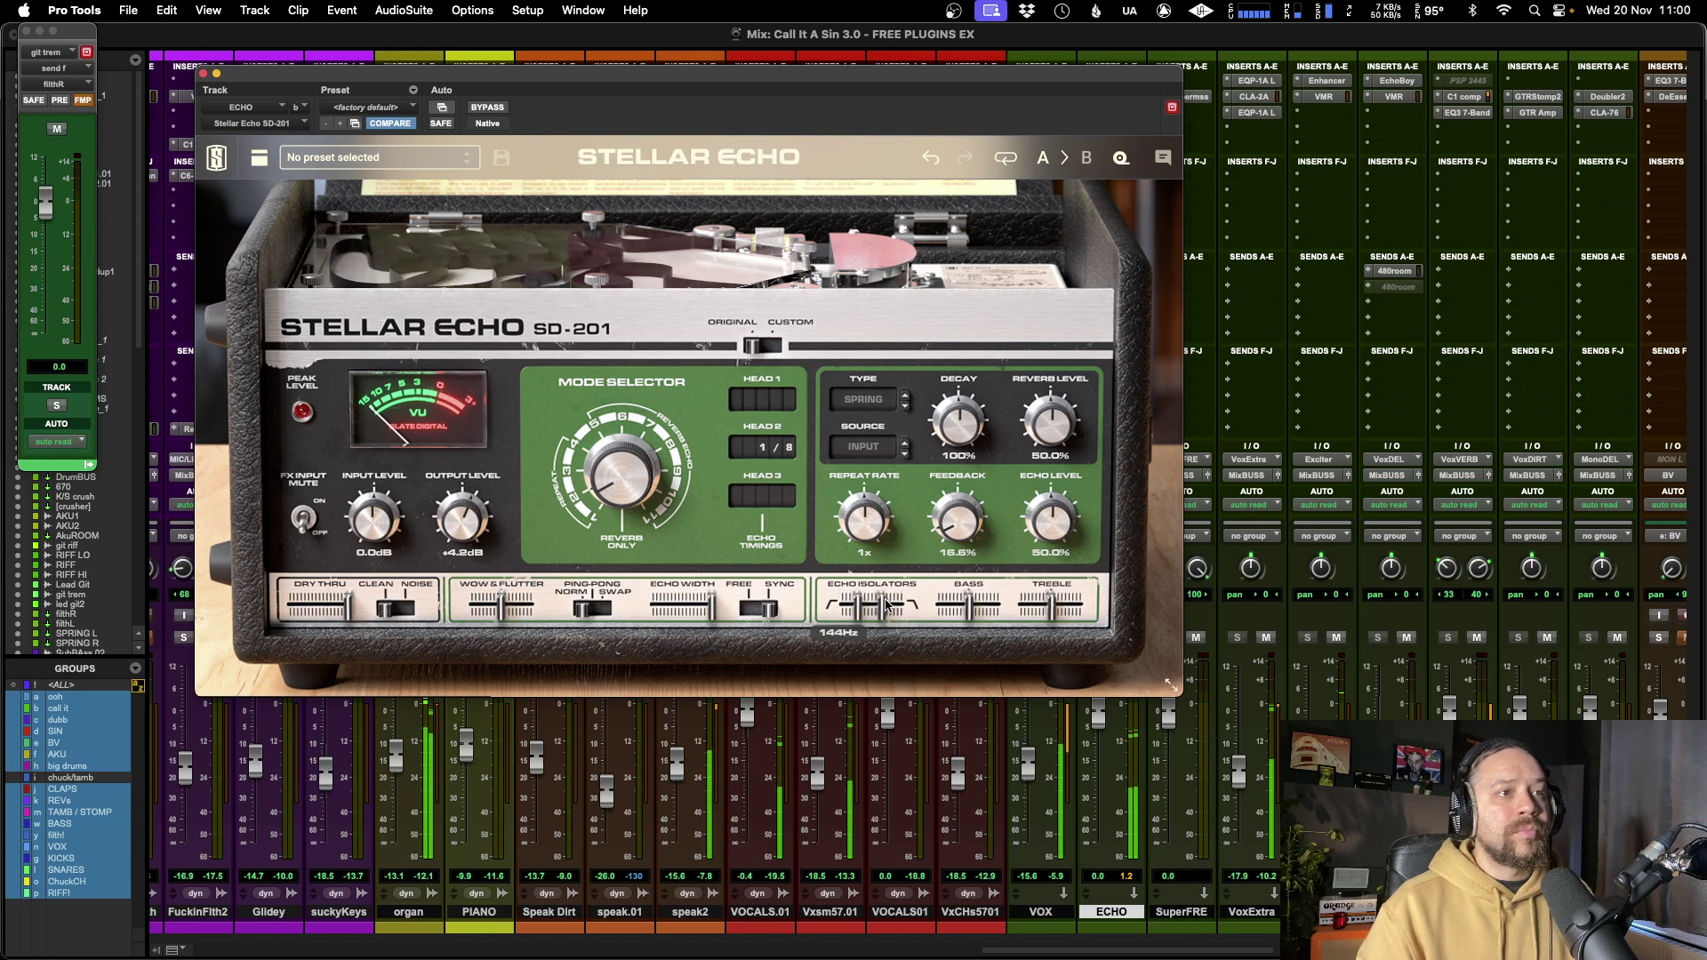
{"action": "left_click_drag", "start_coordinate": [859, 610], "coordinate": [853, 611]}
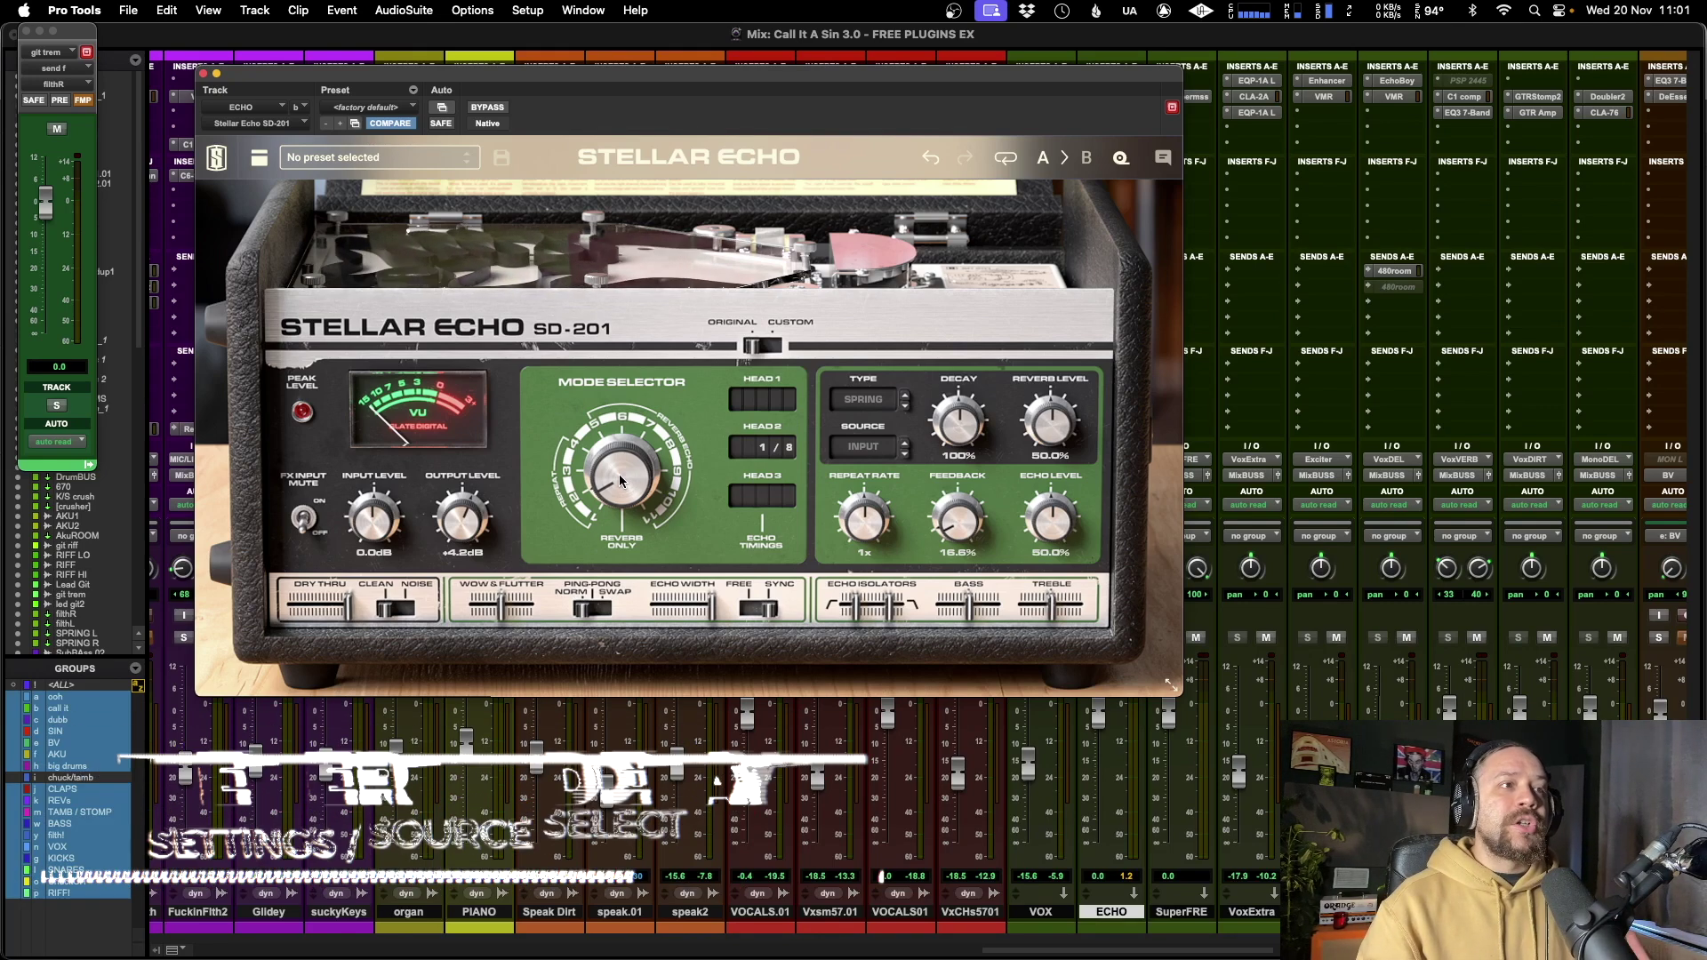
Try the reverb-and-echo modes, settle on the one using head 2 at 1/8, and set the reverb source to Echo
{"action": "left_click_drag", "start_coordinate": [620, 481], "coordinate": [628, 399]}
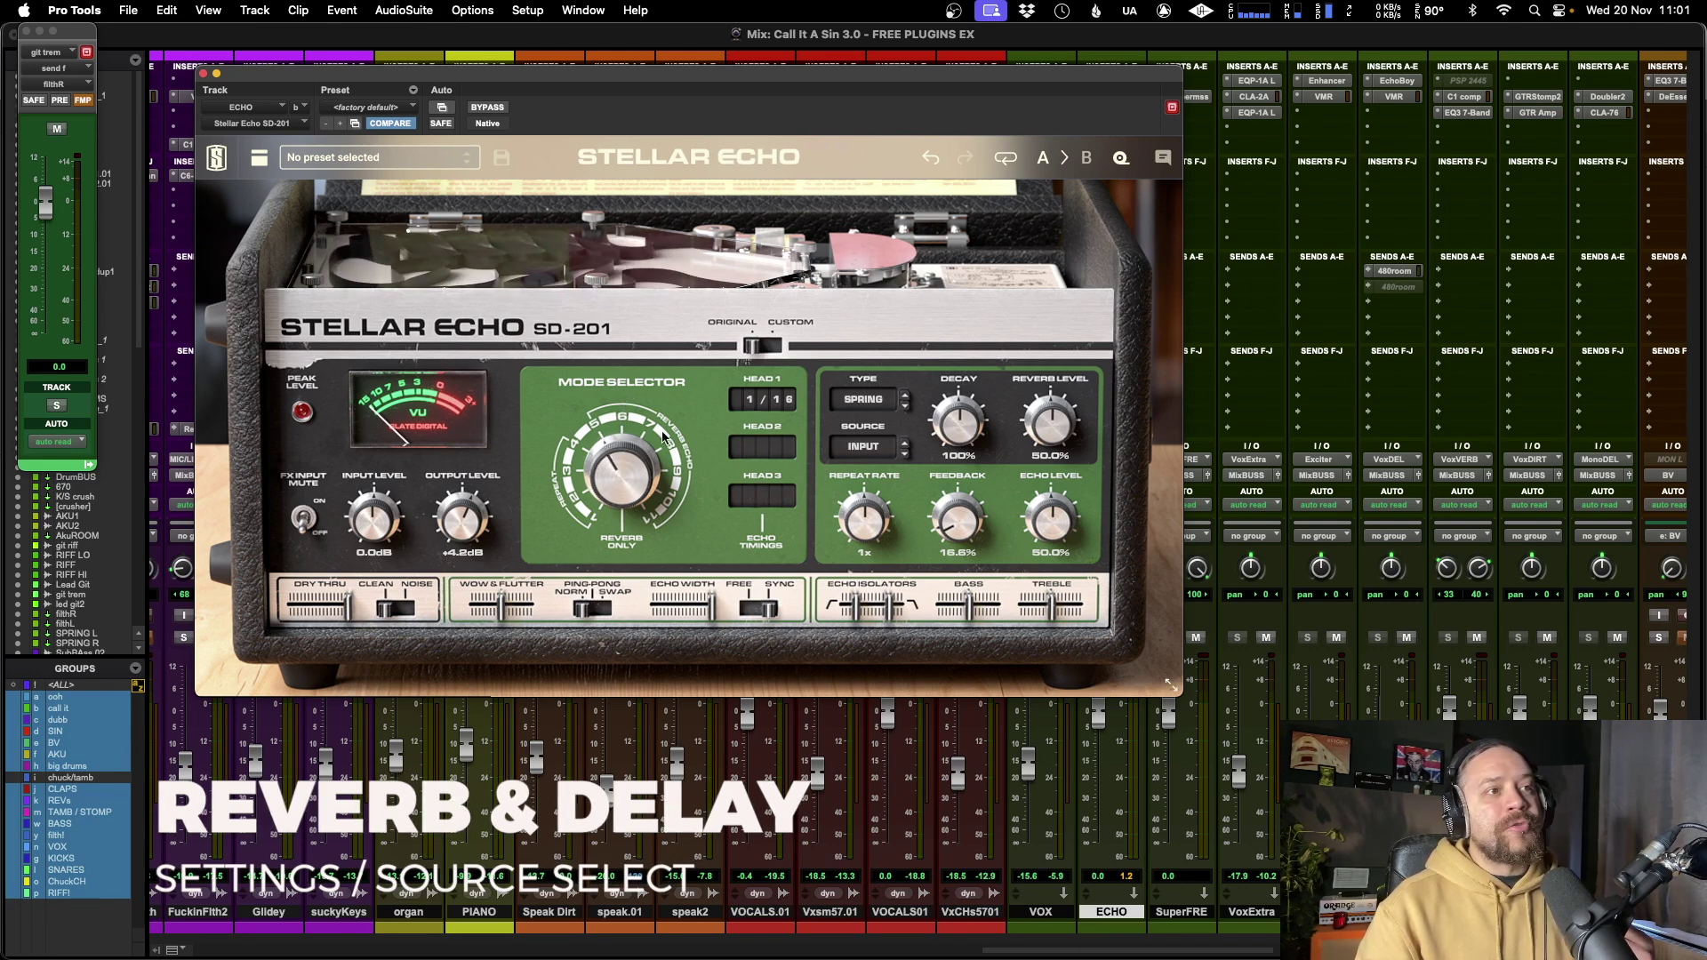
{"action": "left_click_drag", "start_coordinate": [617, 419], "coordinate": [646, 635]}
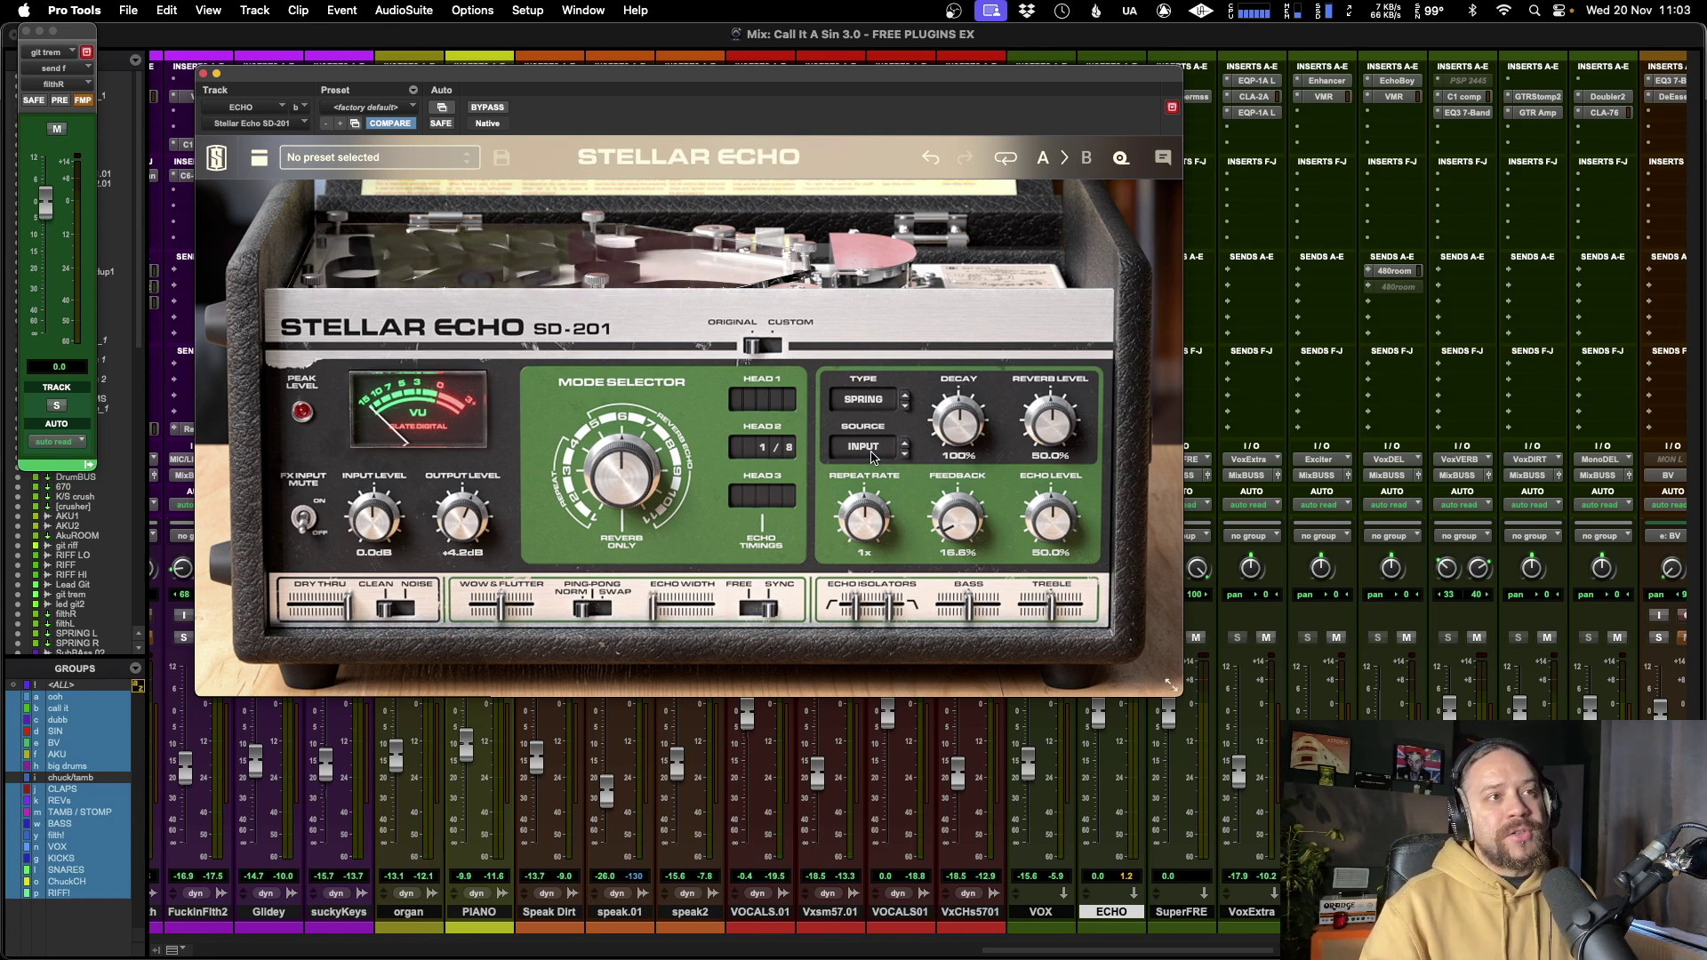
{"action": "left_click", "coordinate": [871, 454]}
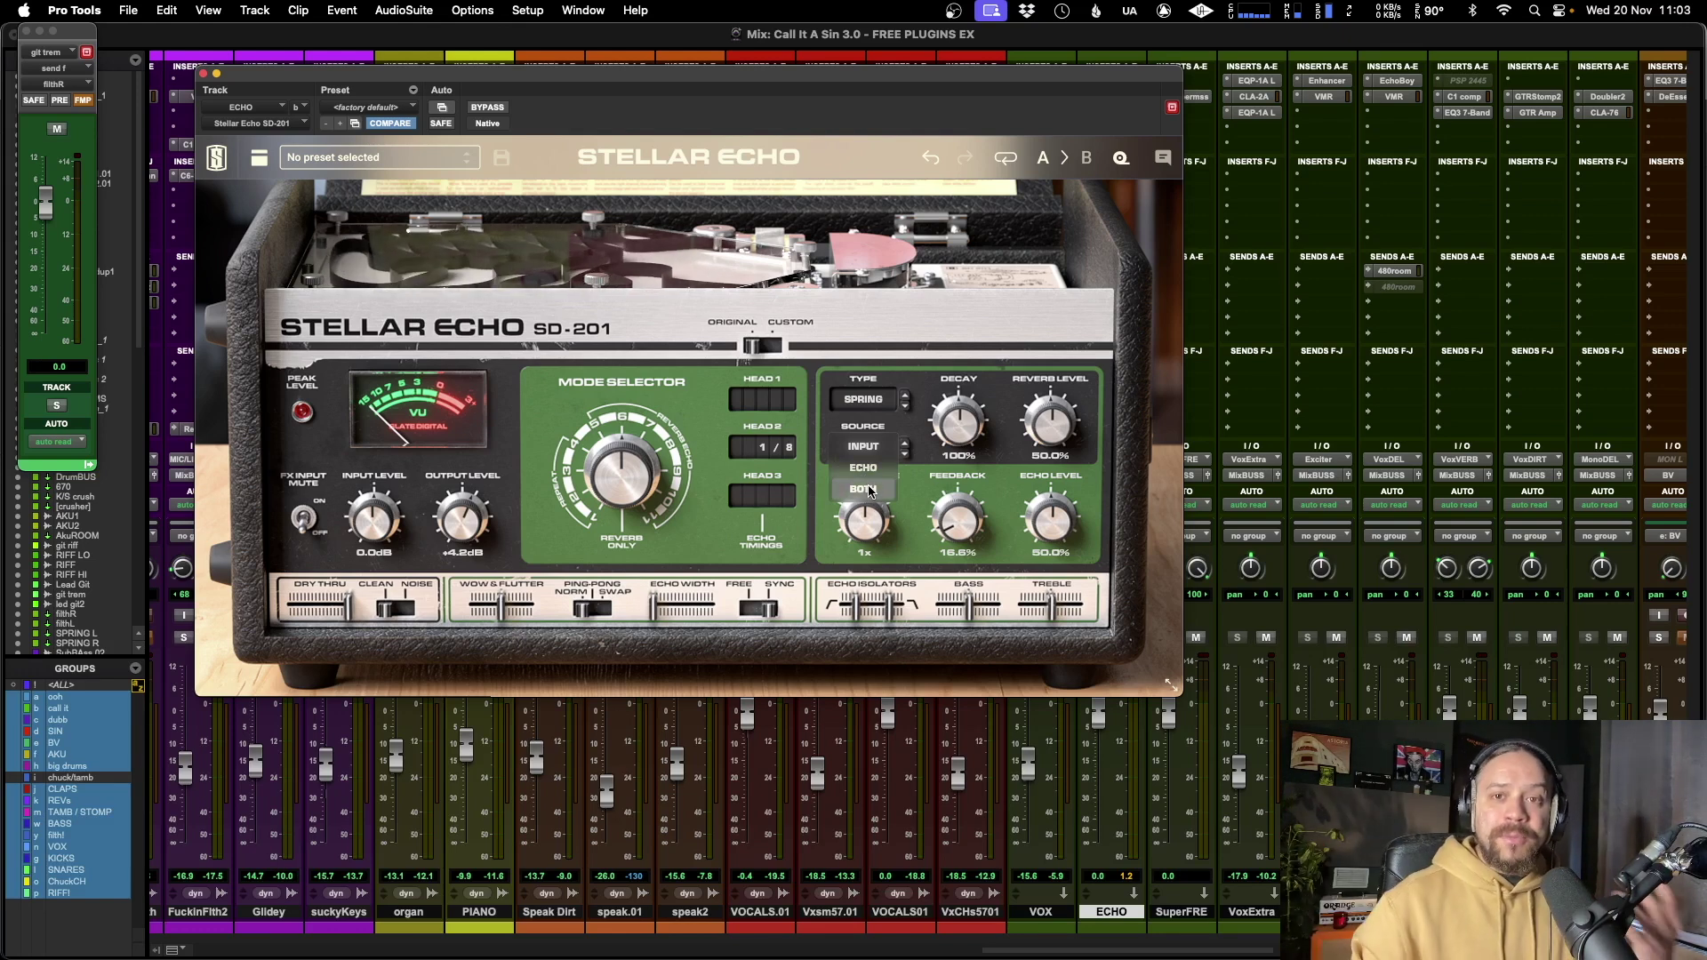
{"action": "left_click", "coordinate": [862, 468]}
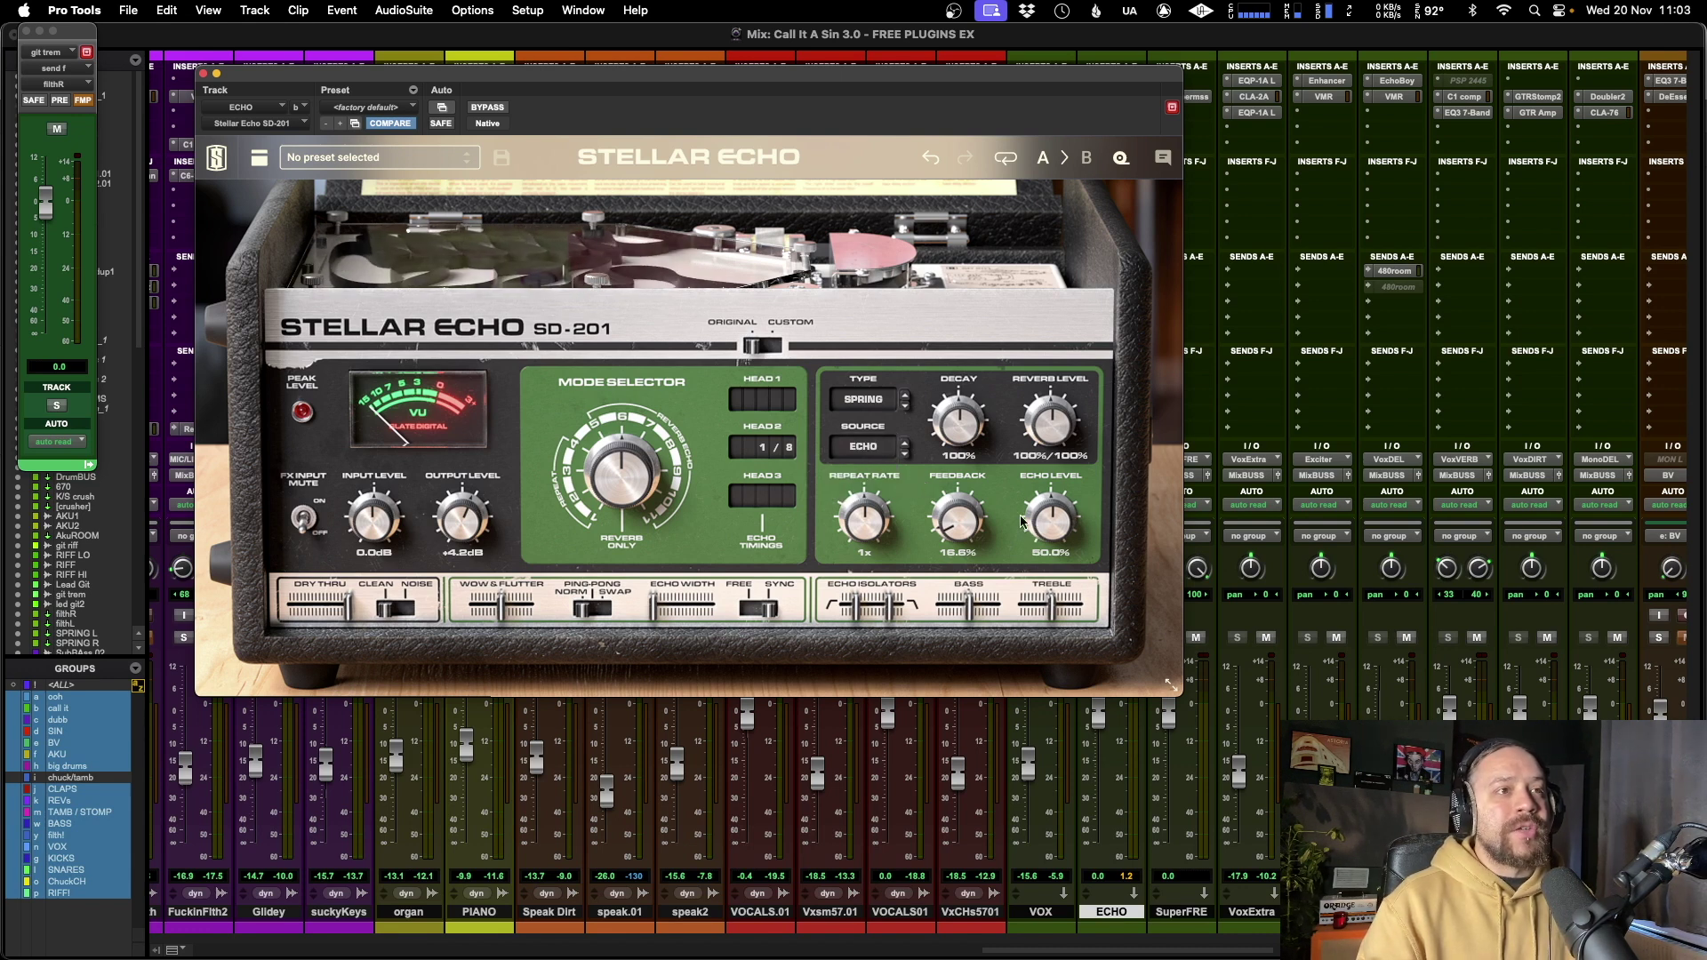
Narrow the echo width and lower the reverb level to 100%/34%
{"action": "left_click_drag", "start_coordinate": [695, 611], "coordinate": [660, 604]}
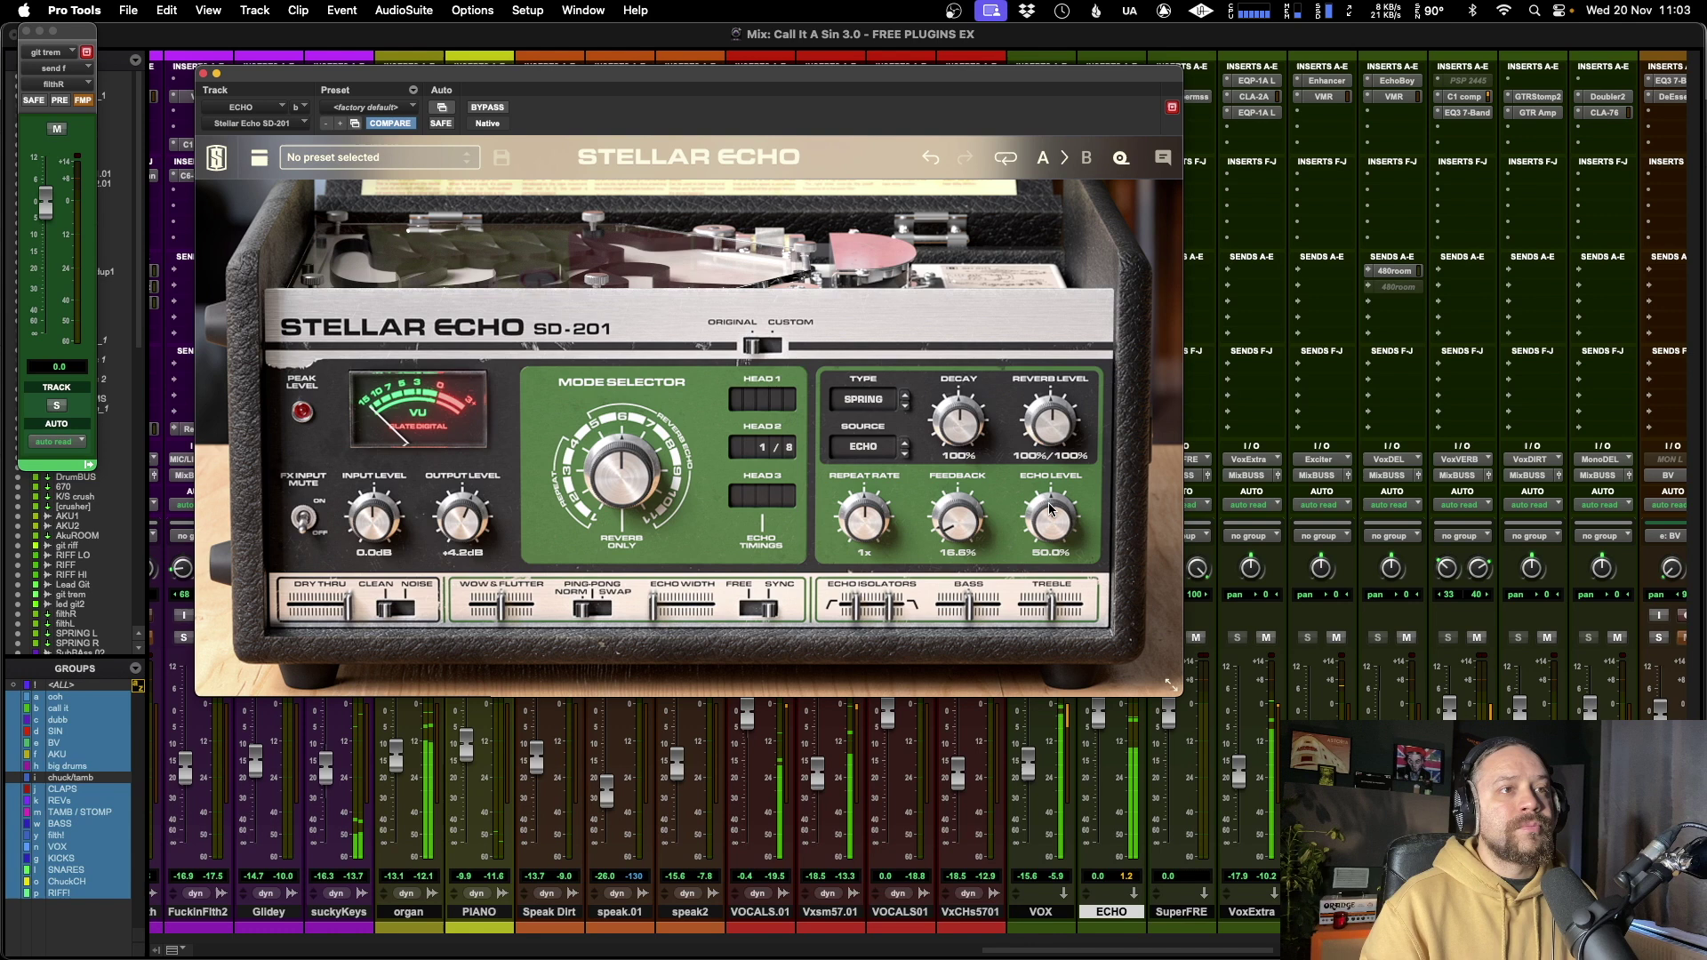
{"action": "left_click_drag", "start_coordinate": [1048, 428], "coordinate": [1036, 539]}
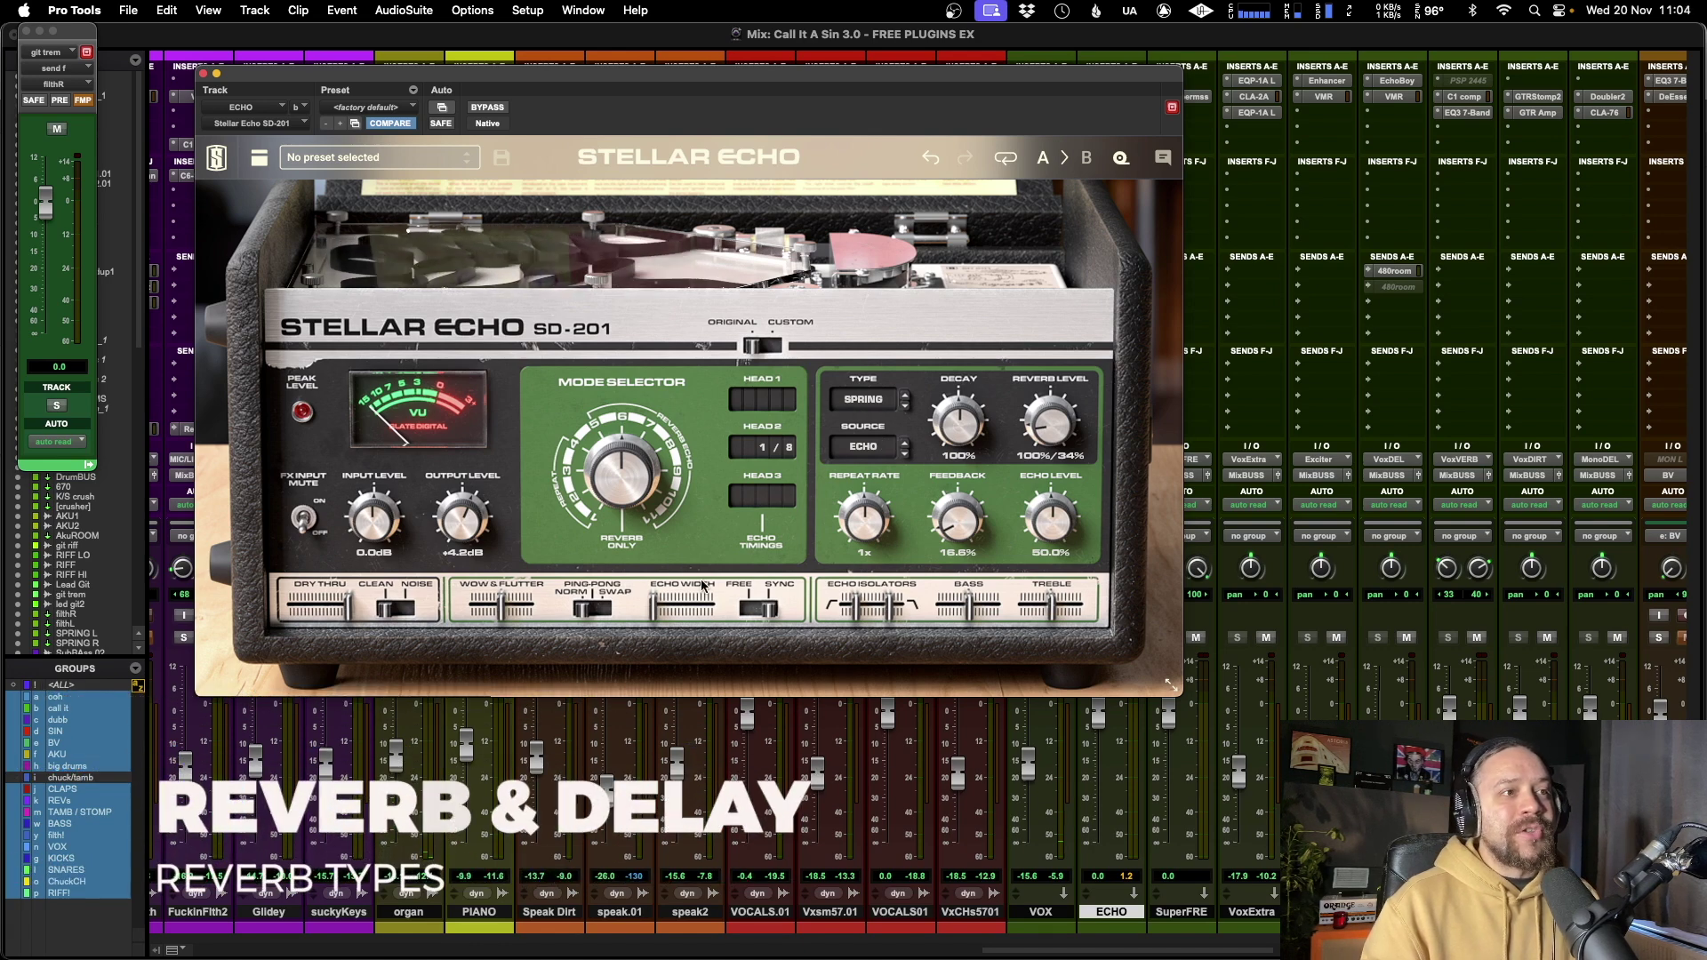
Audition the Plate, Chamber and Hall reverb types in turn on the echoes
{"action": "left_click", "coordinate": [863, 401]}
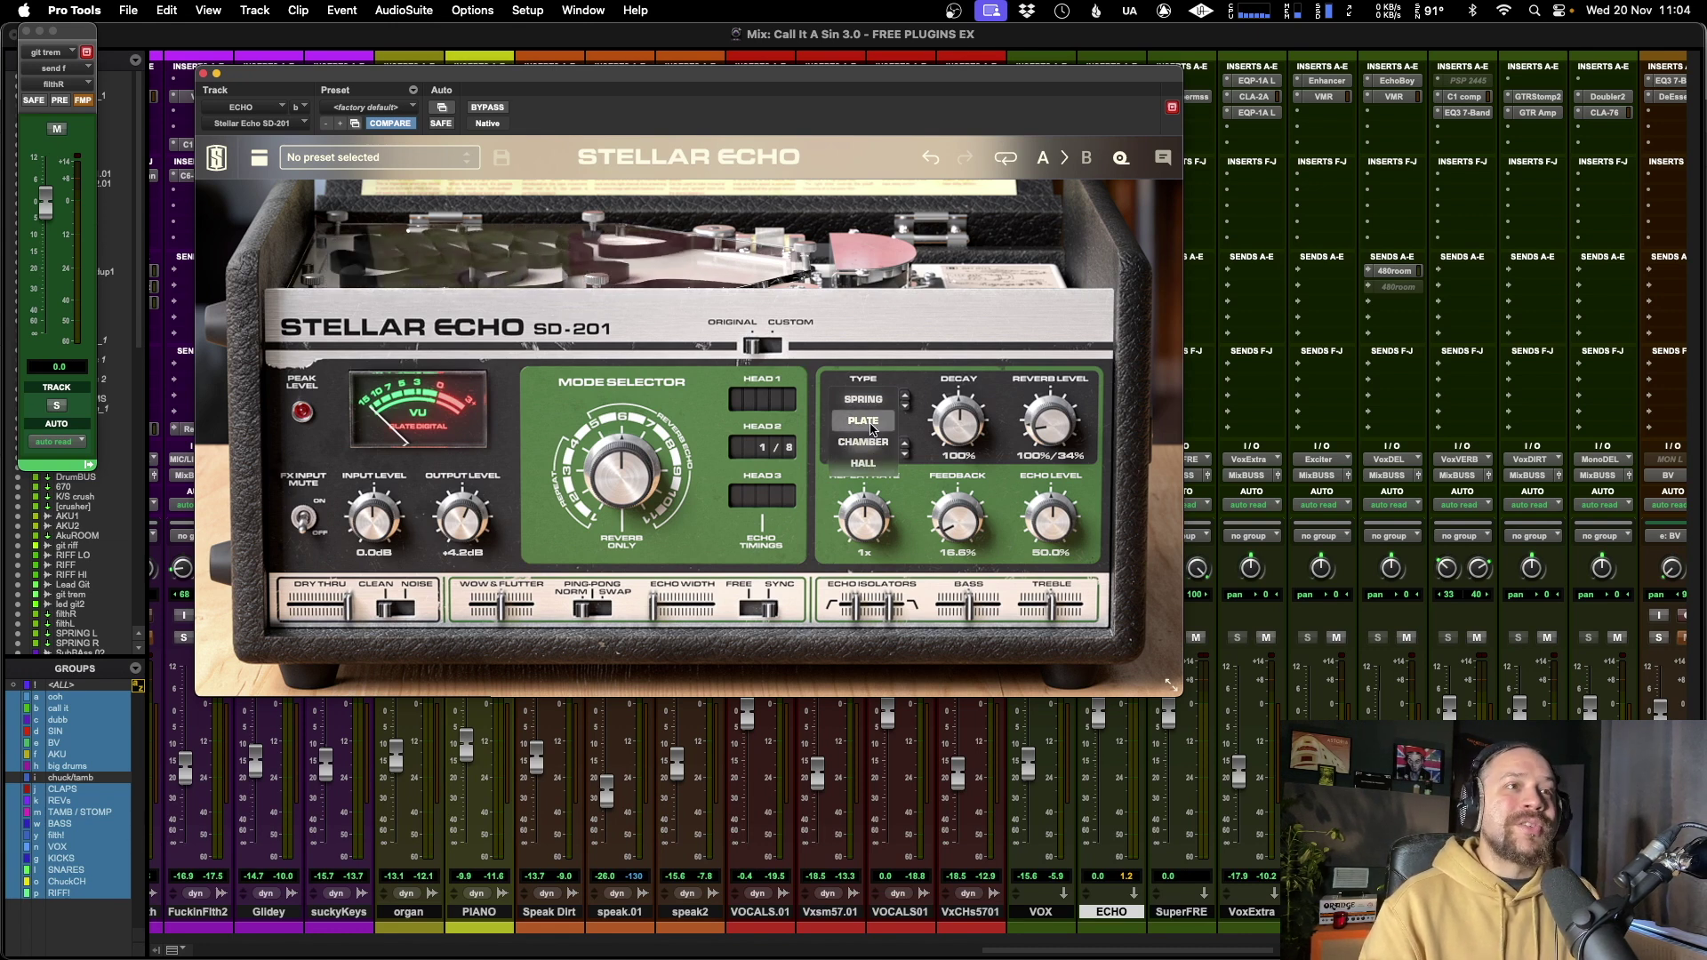
{"action": "left_click", "coordinate": [870, 428]}
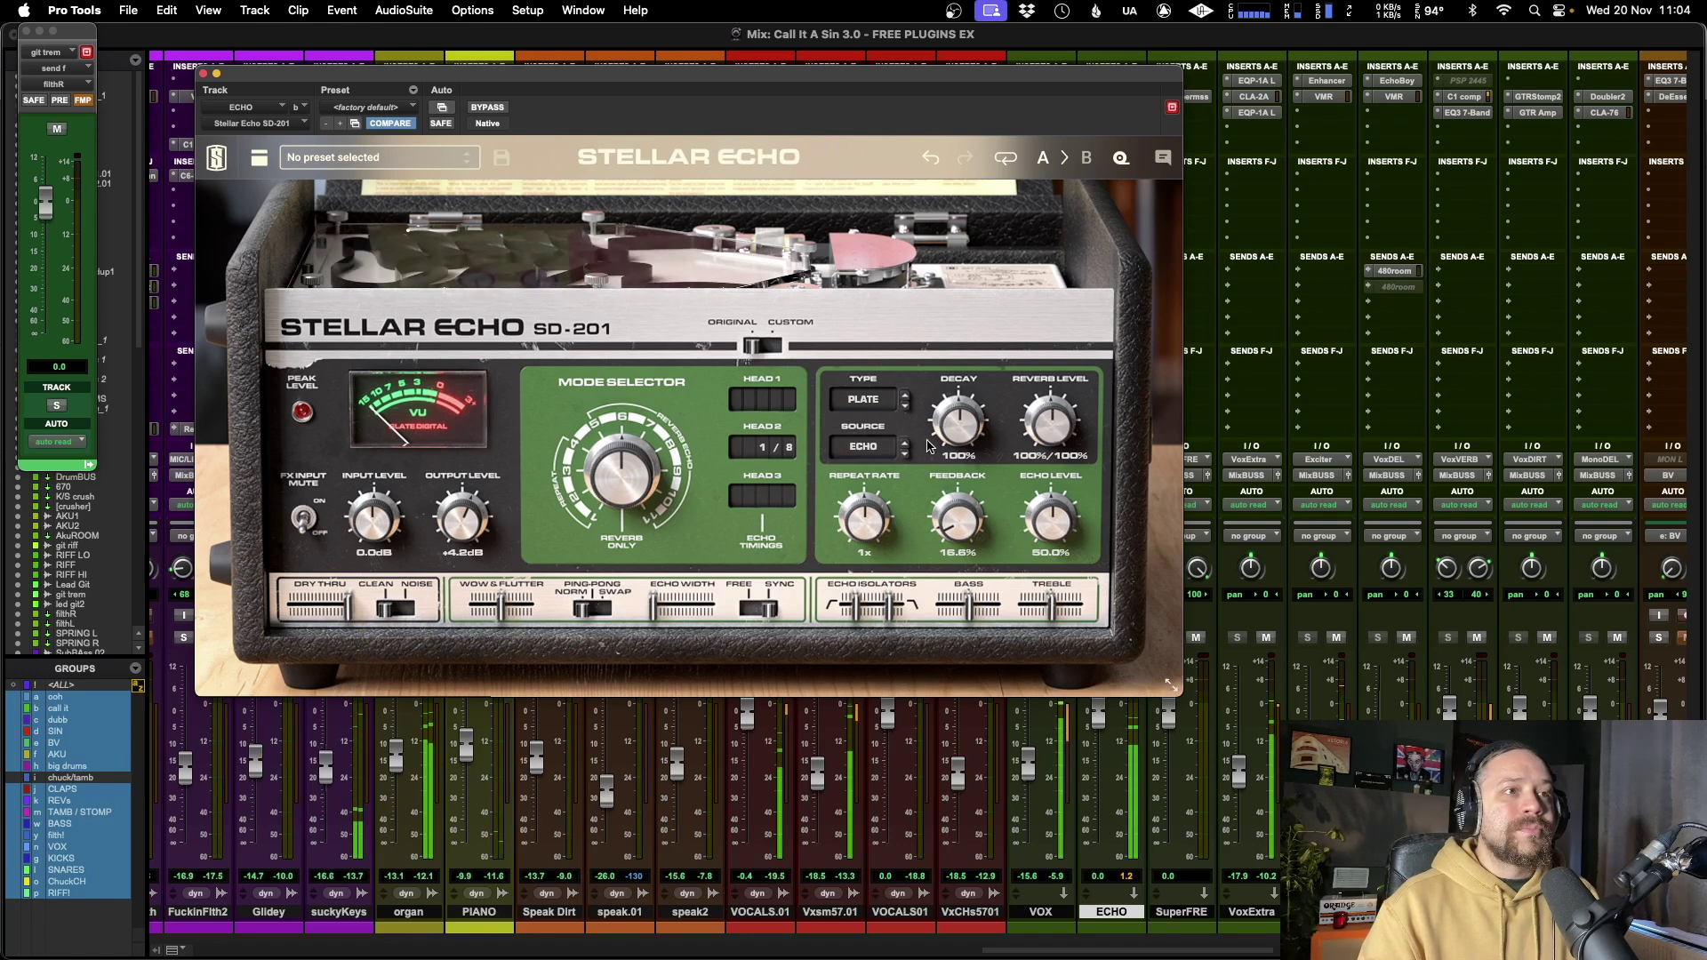
{"action": "left_click", "coordinate": [906, 406]}
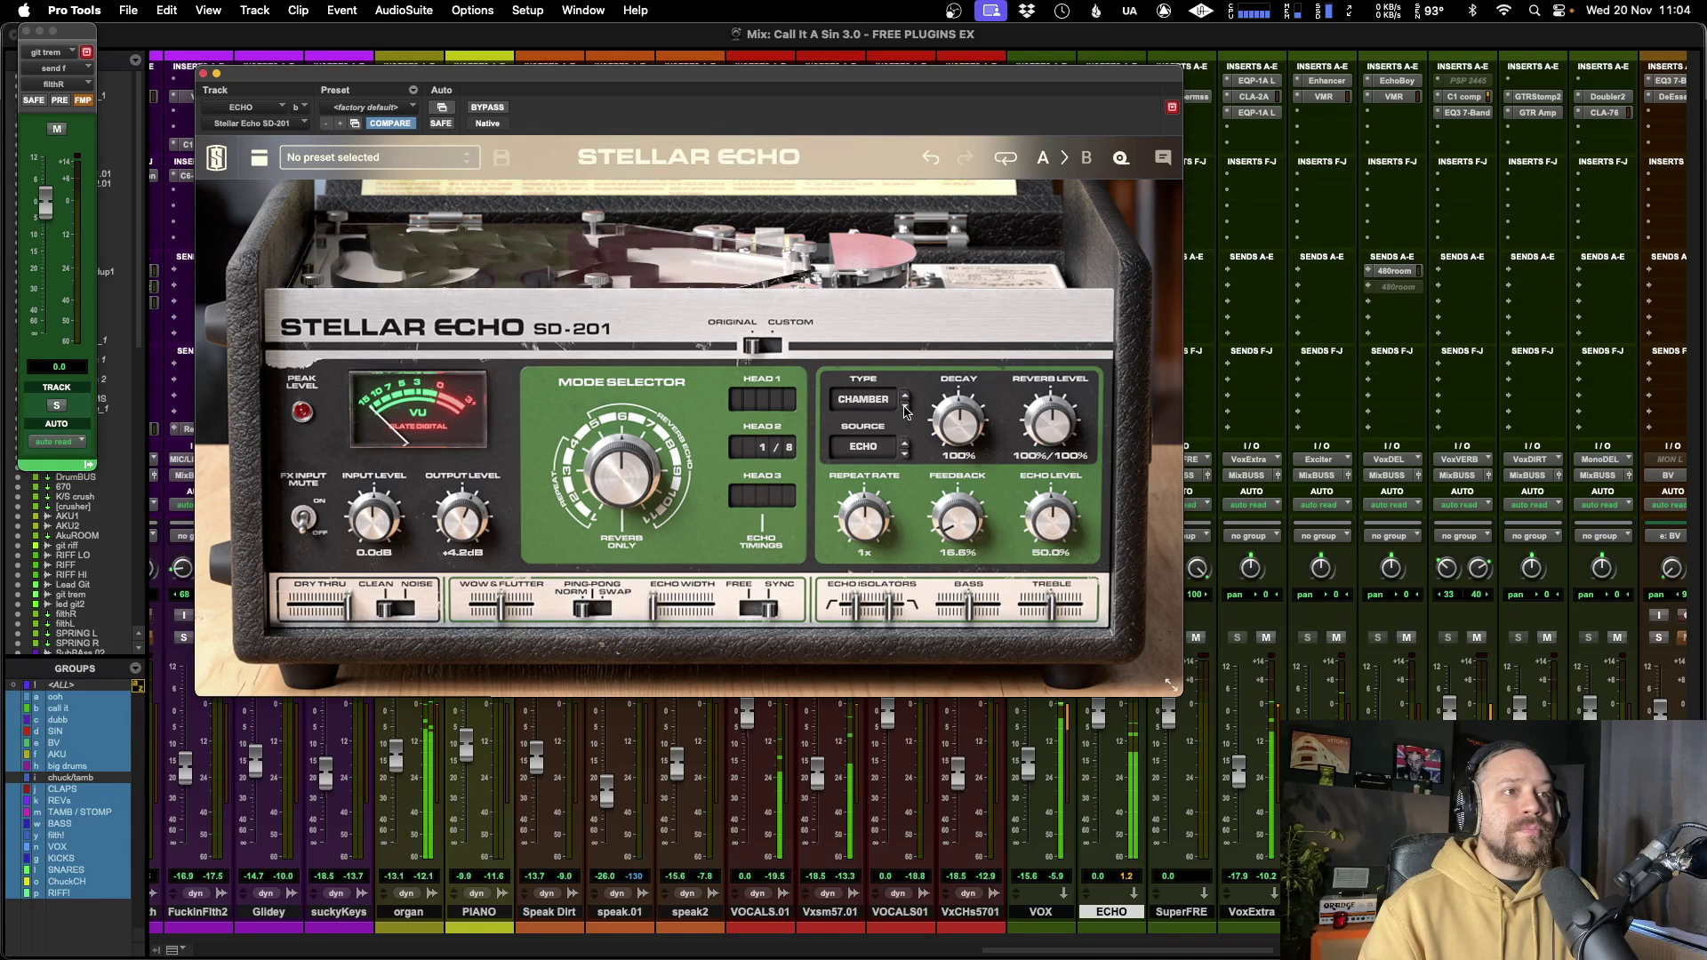
{"action": "left_click", "coordinate": [905, 407]}
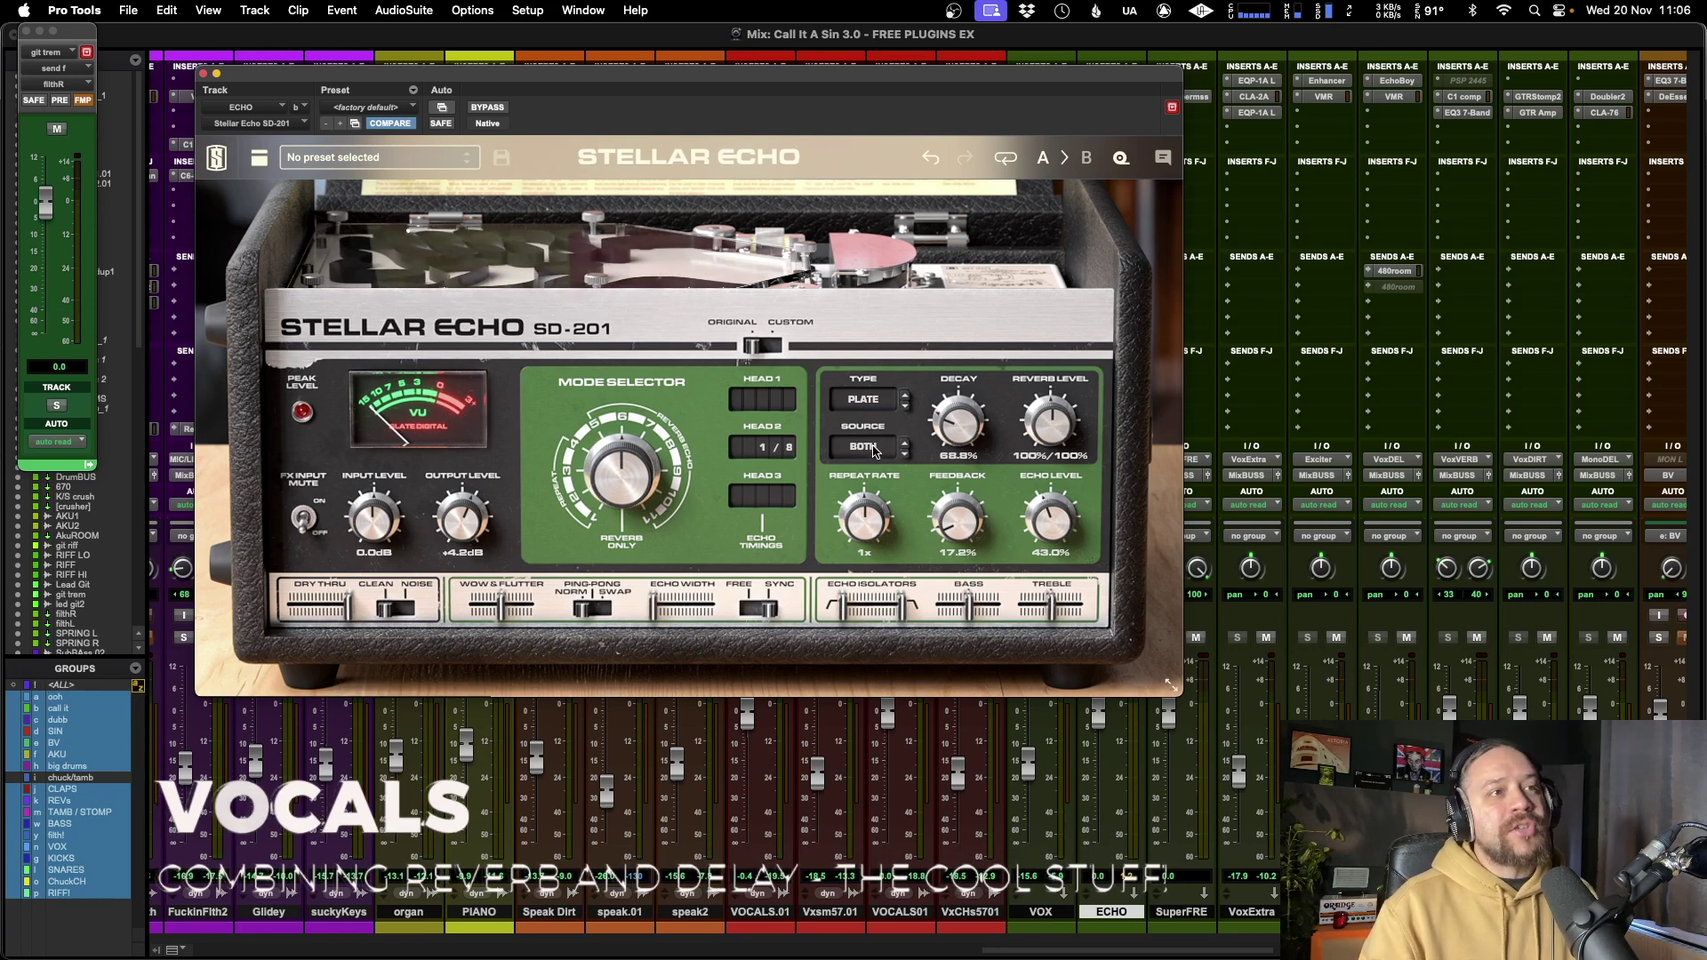
Set the reverb source to Input and turn the echo level down to 0.0% to isolate the plate reverb
{"action": "left_click", "coordinate": [869, 451]}
{"action": "left_click", "coordinate": [868, 411]}
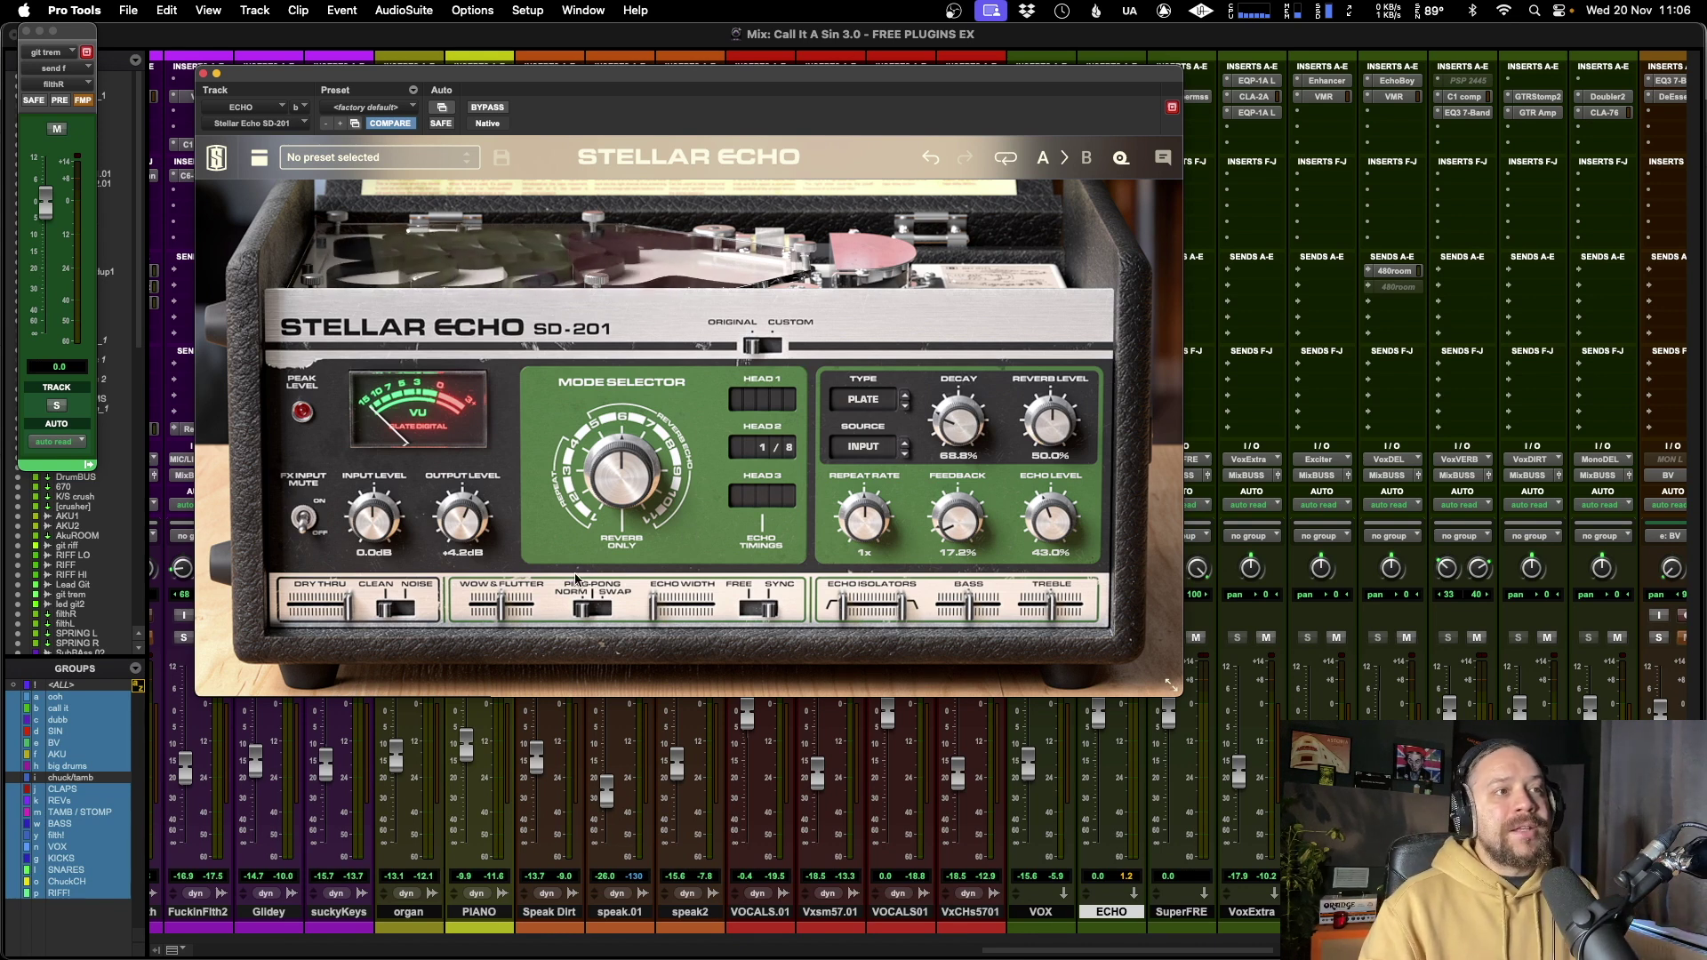
{"action": "mouse_move", "coordinate": [654, 612]}
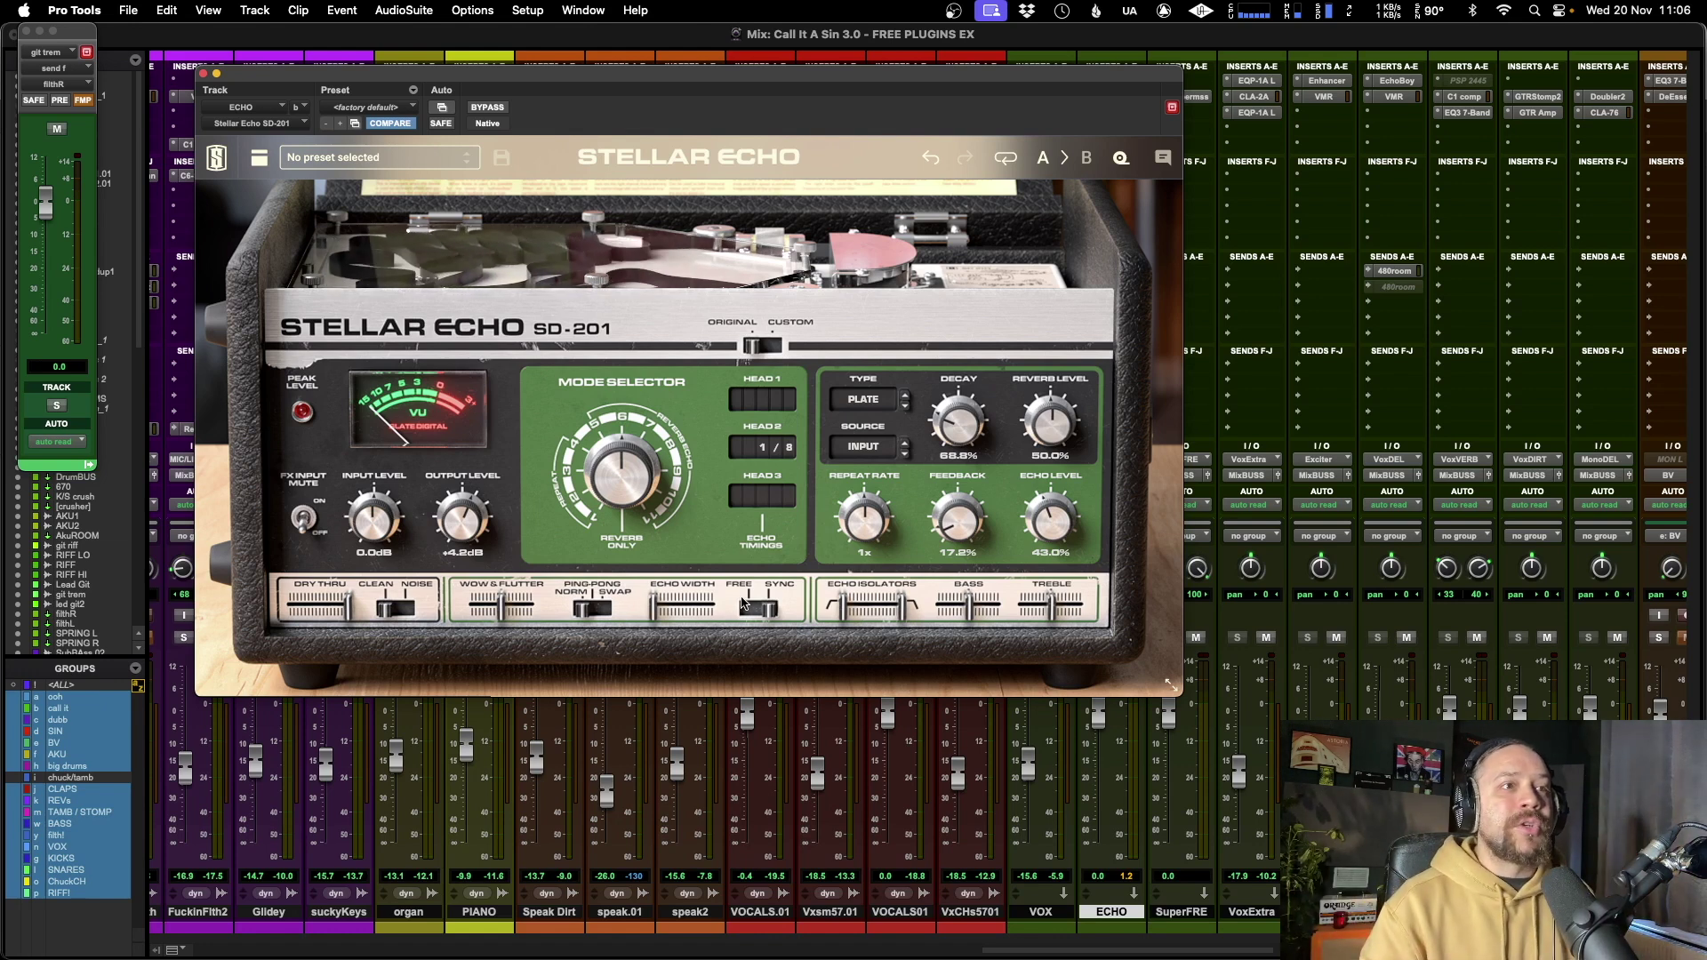
{"action": "left_click_drag", "start_coordinate": [1070, 529], "coordinate": [1039, 583]}
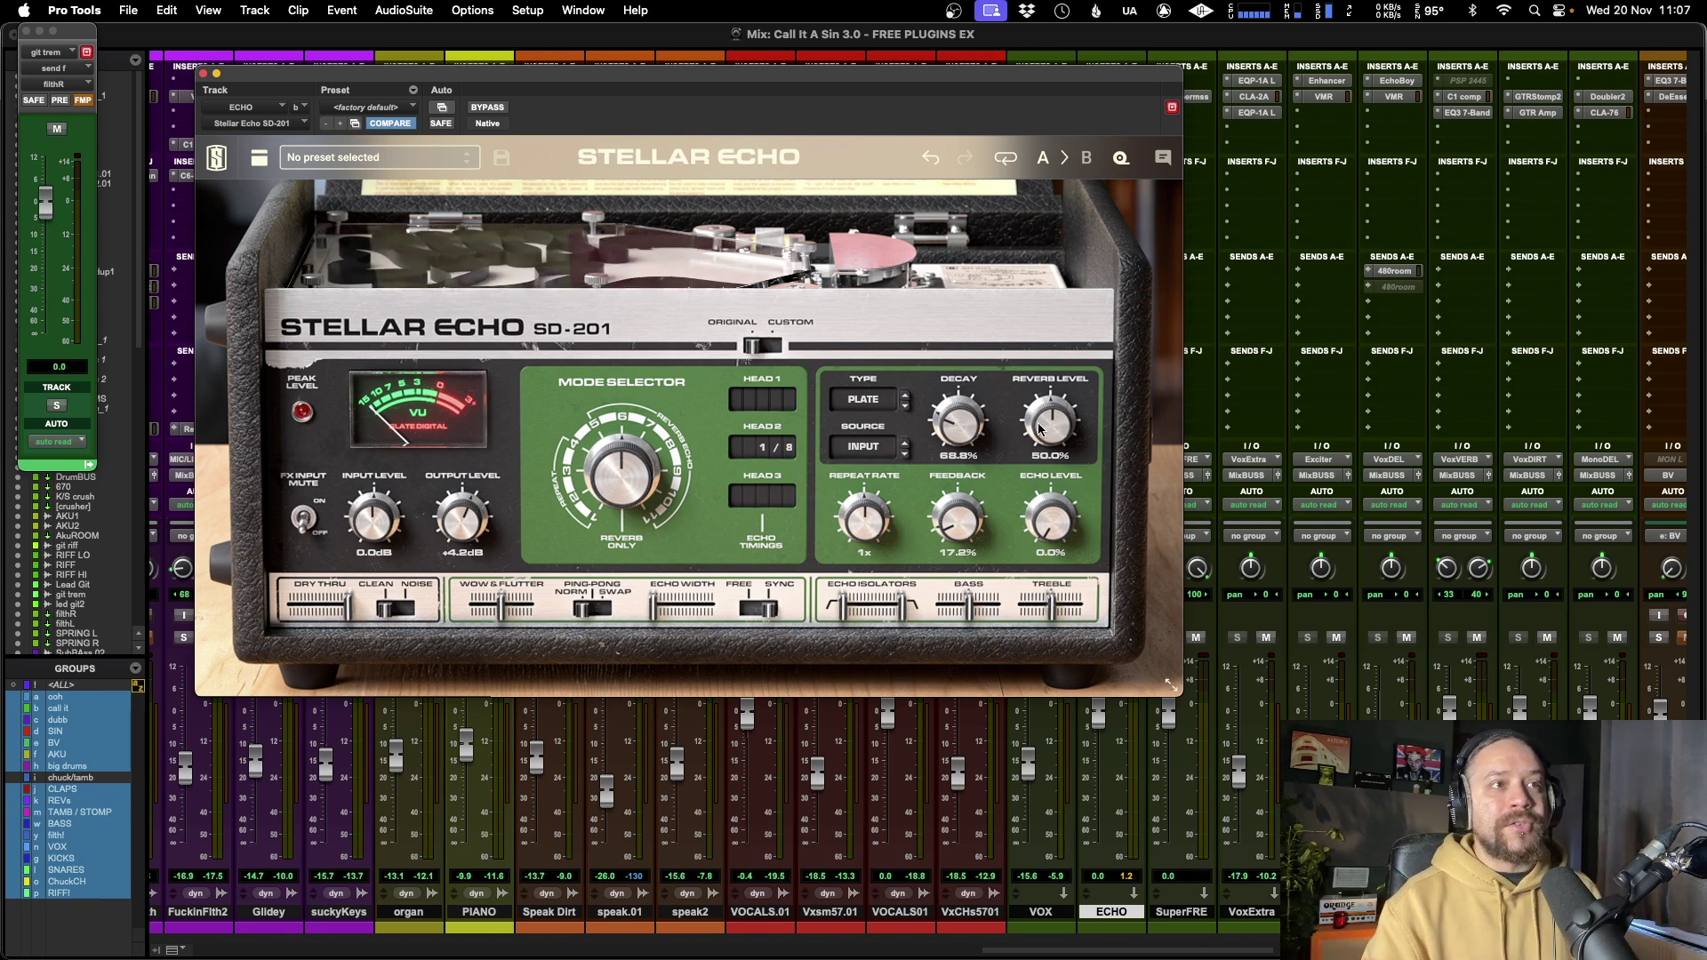
Set the reverb decay to 67.2% and reset the echo level to 50.0%
{"action": "mouse_move", "coordinate": [970, 462]}
{"action": "left_mouse_down"}
{"action": "mouse_move", "coordinate": [969, 427]}
{"action": "mouse_move", "coordinate": [956, 484]}
{"action": "mouse_move", "coordinate": [949, 442]}
{"action": "left_mouse_up"}
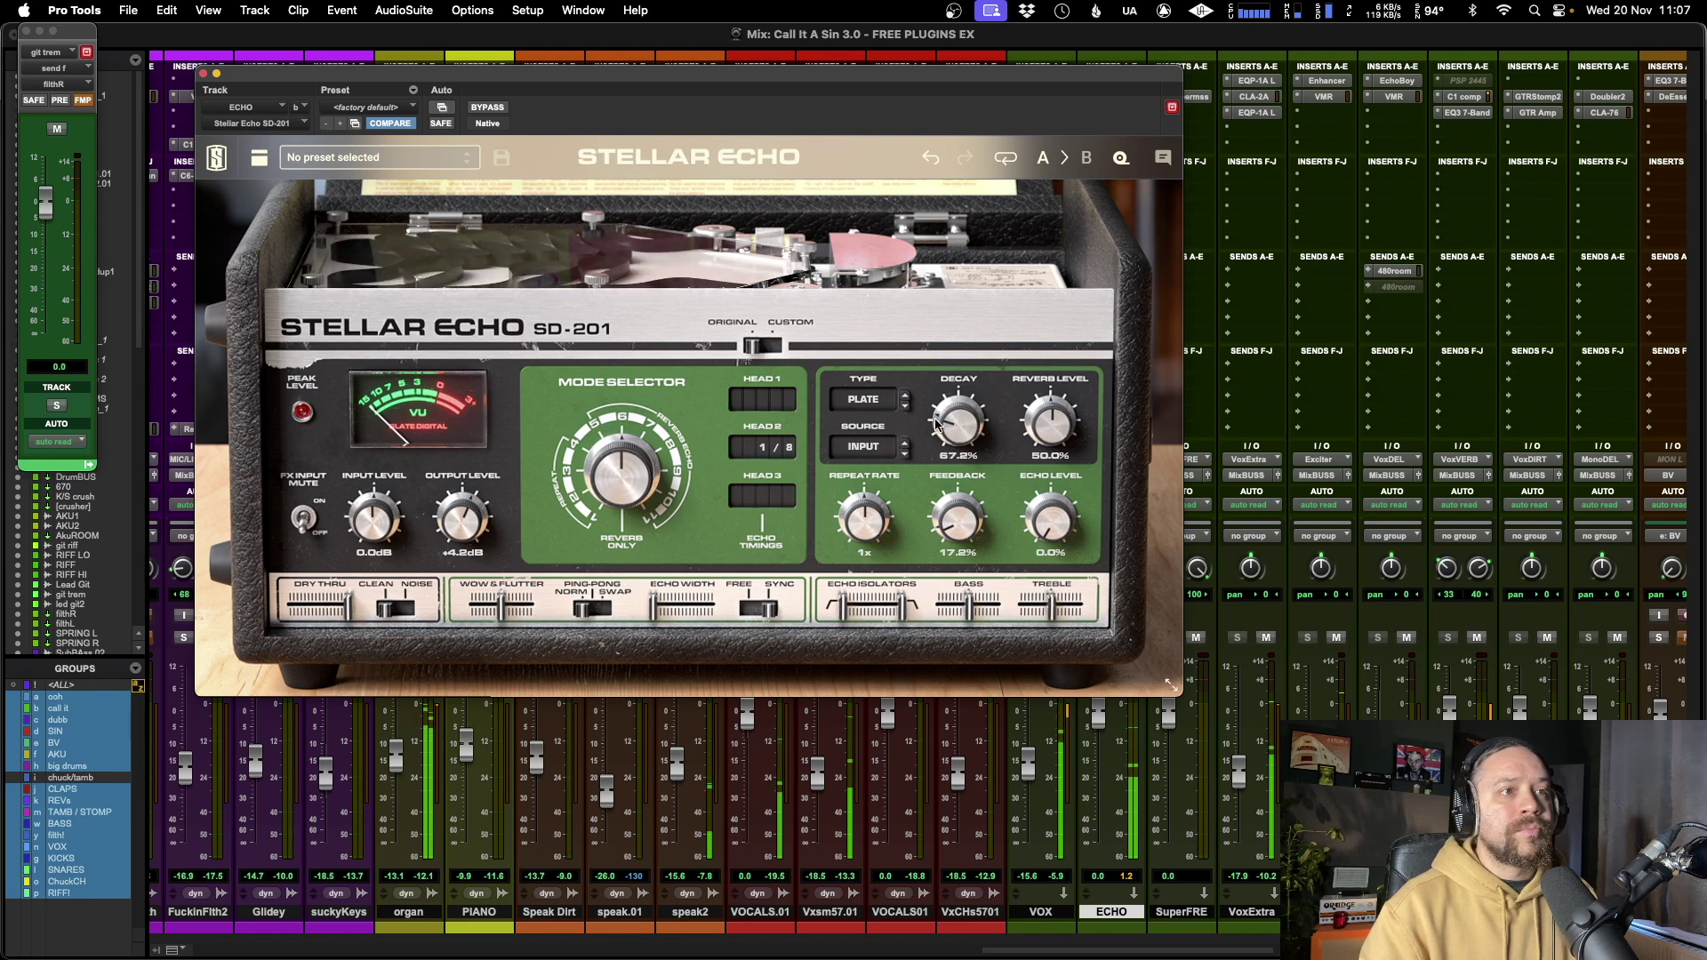
{"action": "left_click", "coordinate": [1053, 529], "text": "alt"}
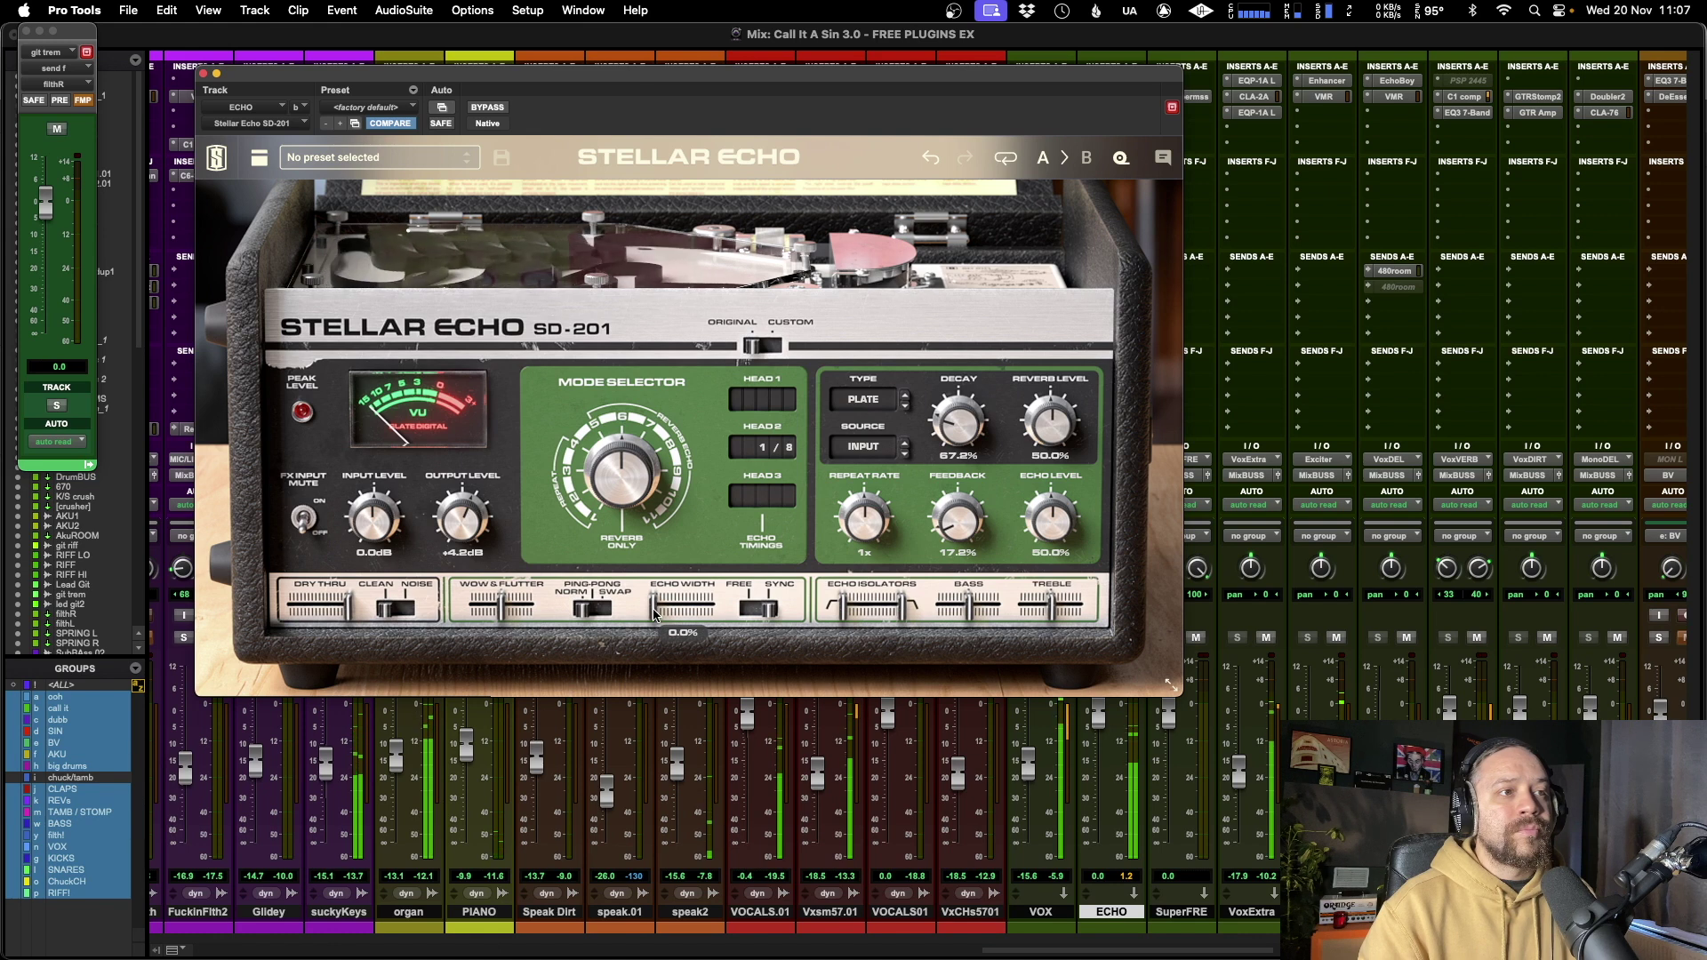
Widen the echo to maximum echo width and lower the echo level to about 28.8% to blend it with the reverb
{"action": "left_click_drag", "start_coordinate": [653, 615], "coordinate": [722, 615]}
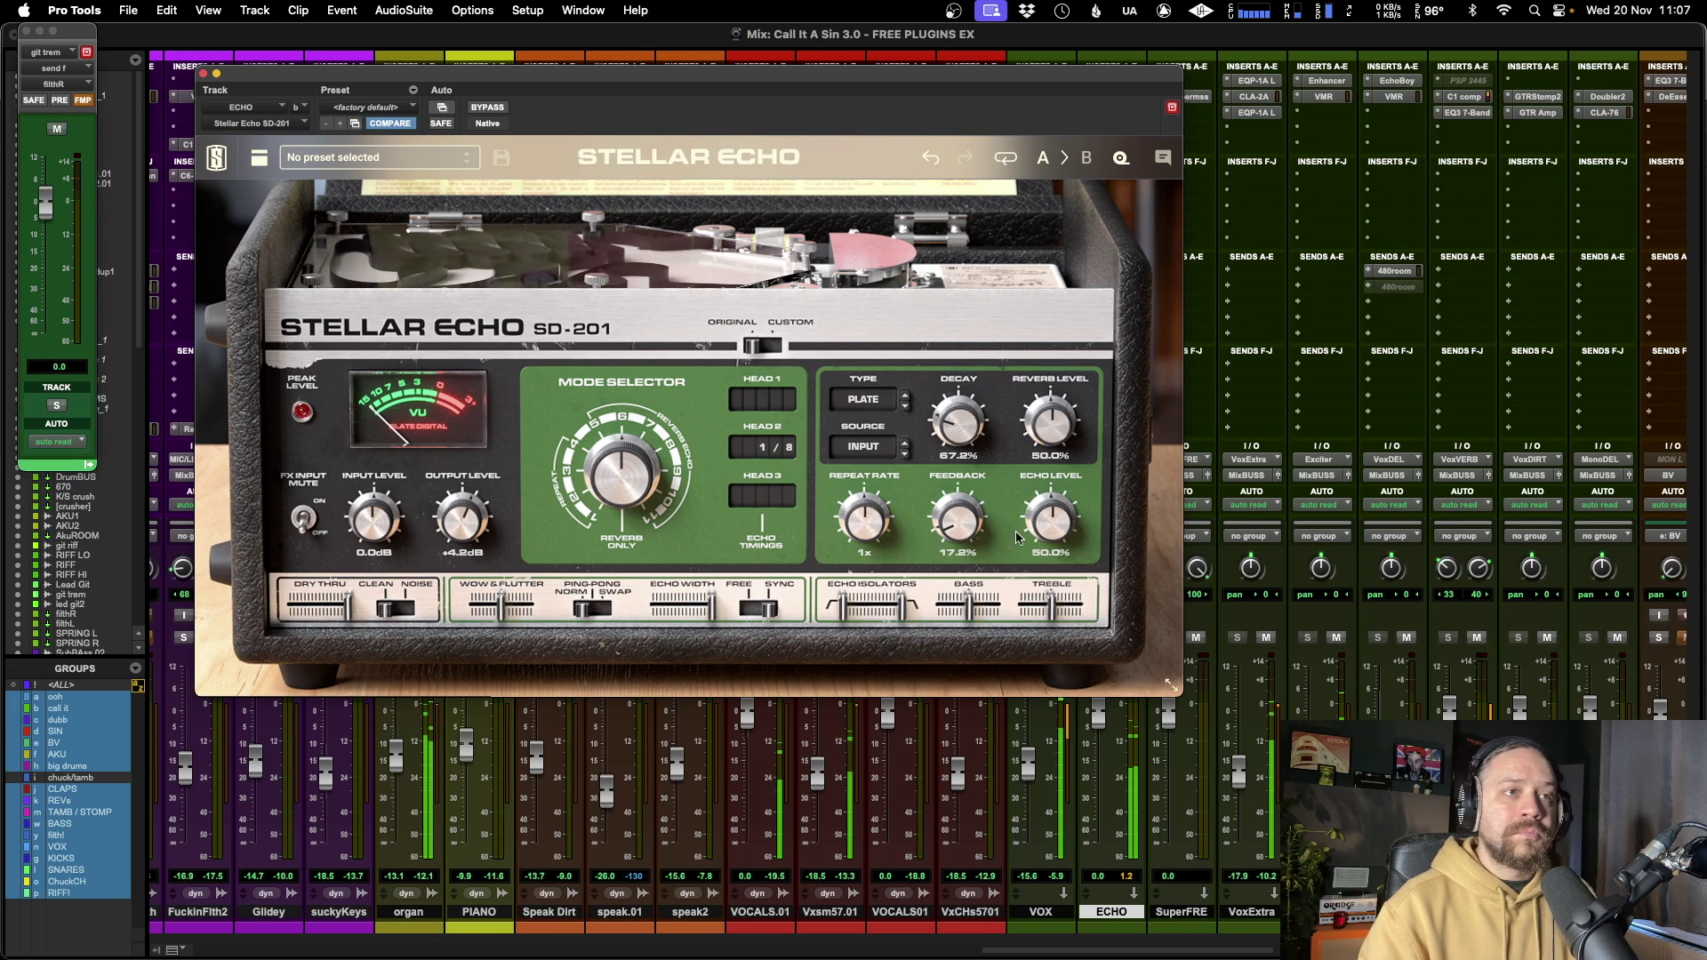
{"action": "mouse_move", "coordinate": [1048, 520]}
{"action": "left_mouse_down"}
{"action": "mouse_move", "coordinate": [1048, 556]}
{"action": "mouse_move", "coordinate": [1047, 521]}
{"action": "mouse_move", "coordinate": [1044, 540]}
{"action": "left_mouse_up"}
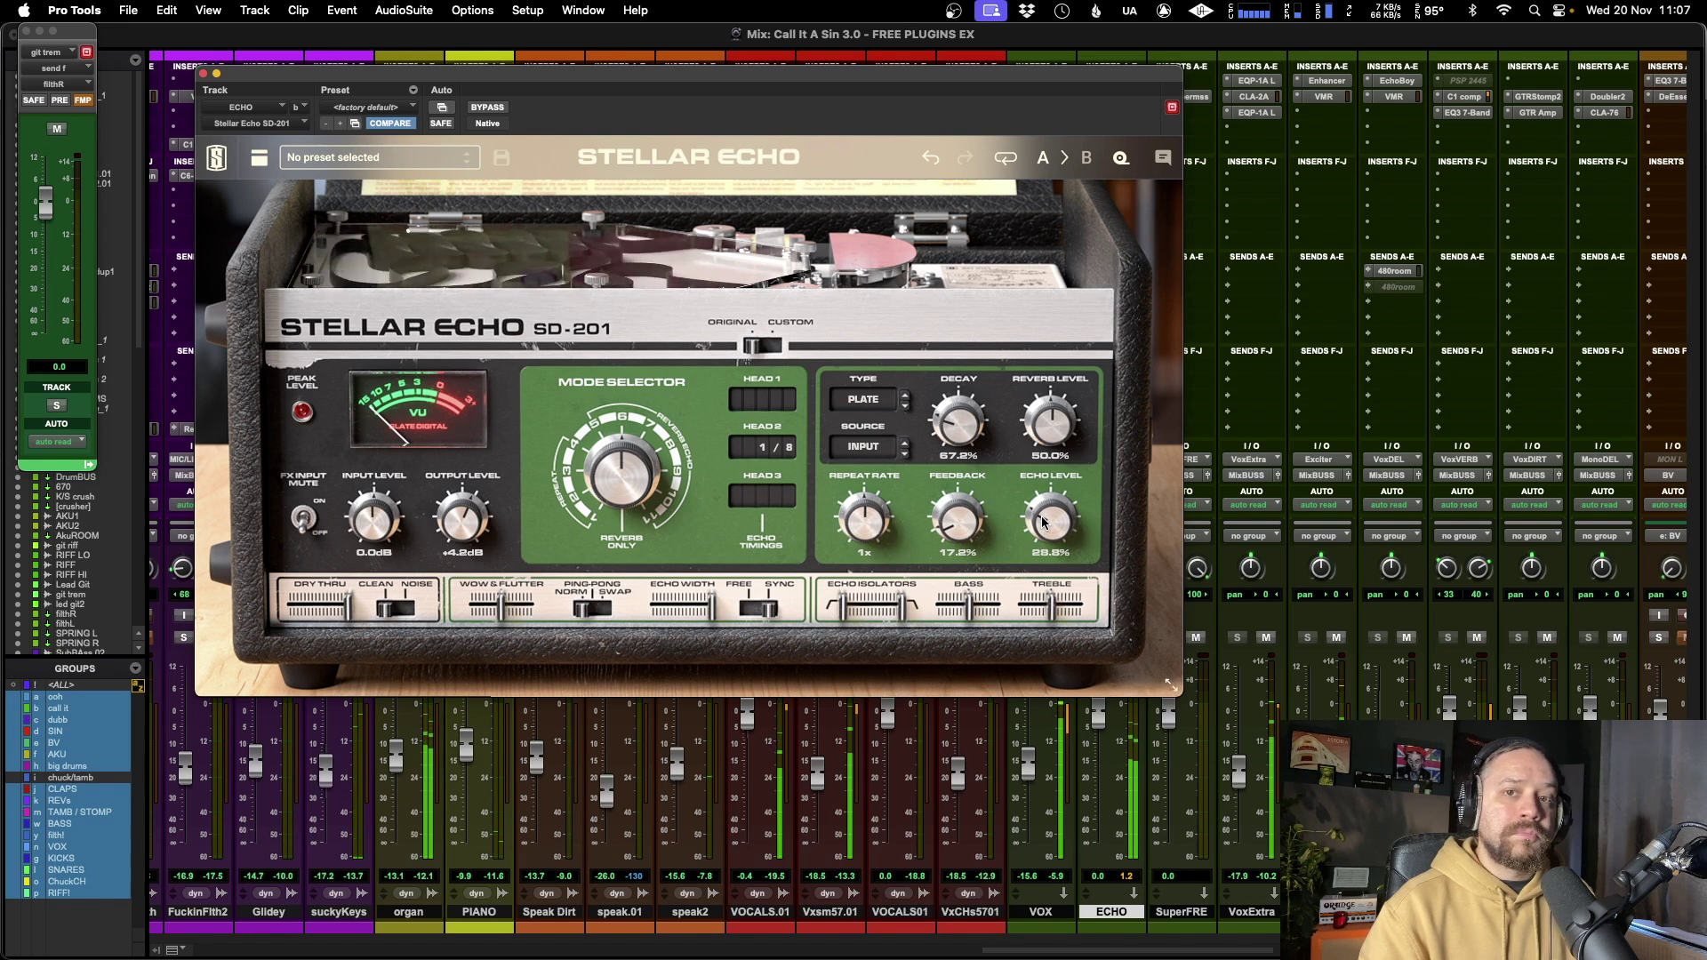
{"action": "left_click_drag", "start_coordinate": [1044, 523], "coordinate": [1046, 534]}
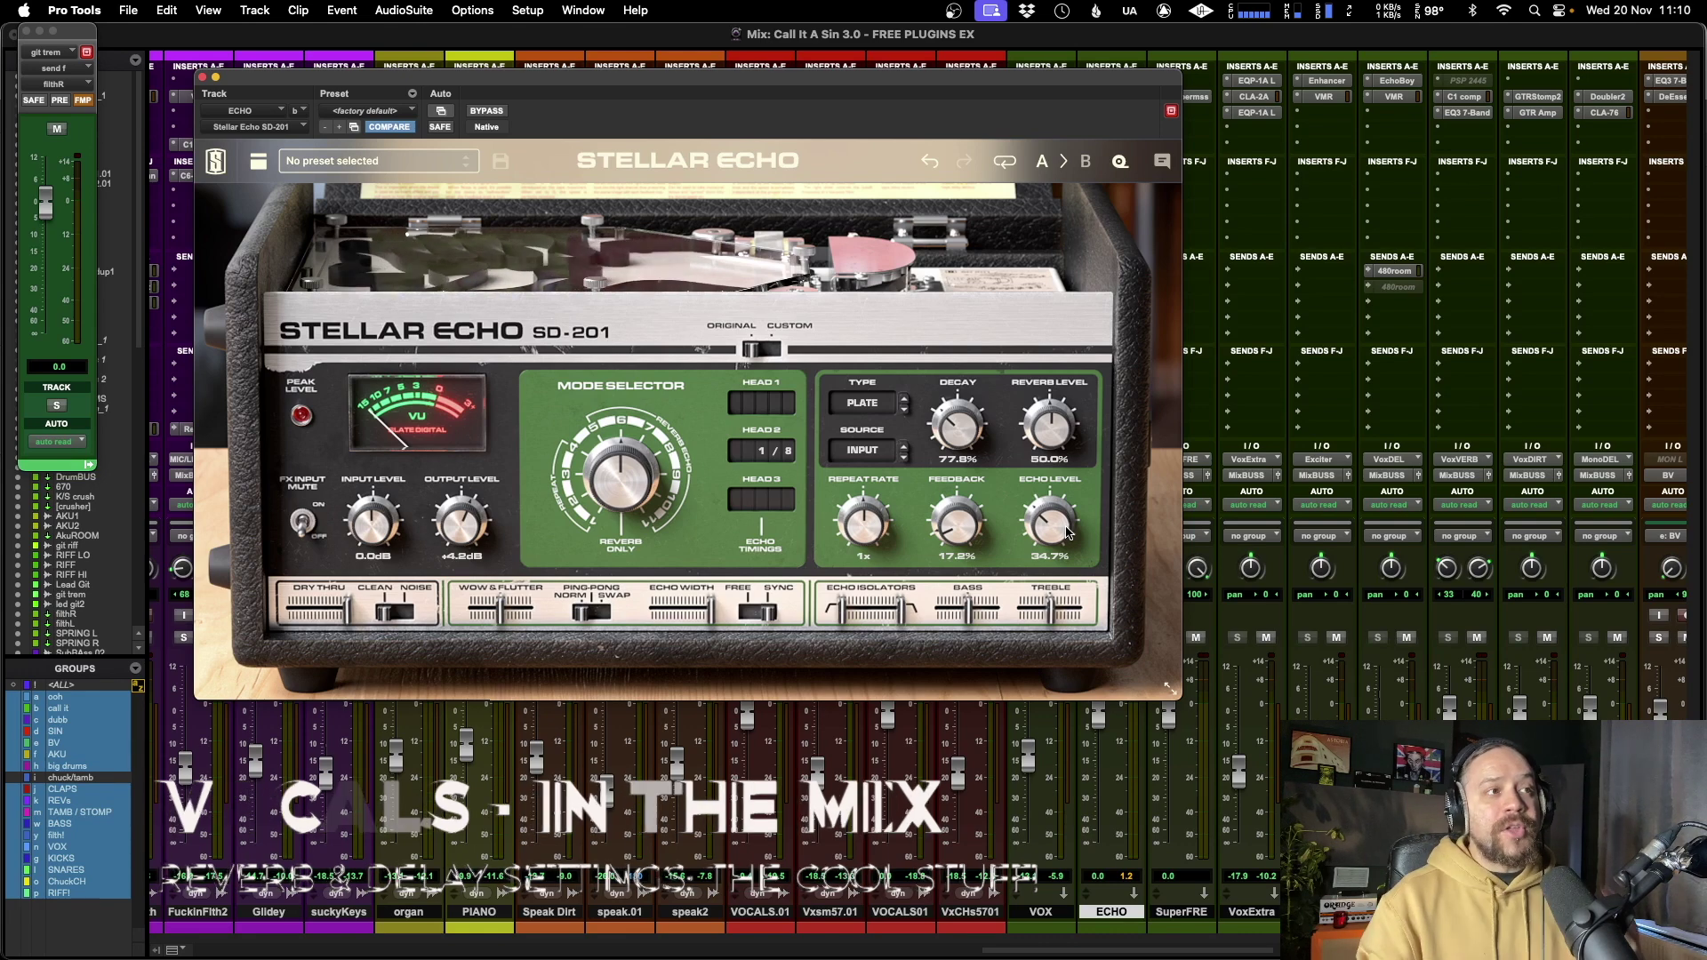
Toggle the FX input mute, and lower the echo level to 31.7% with the mix playing
{"action": "left_click", "coordinate": [307, 532]}
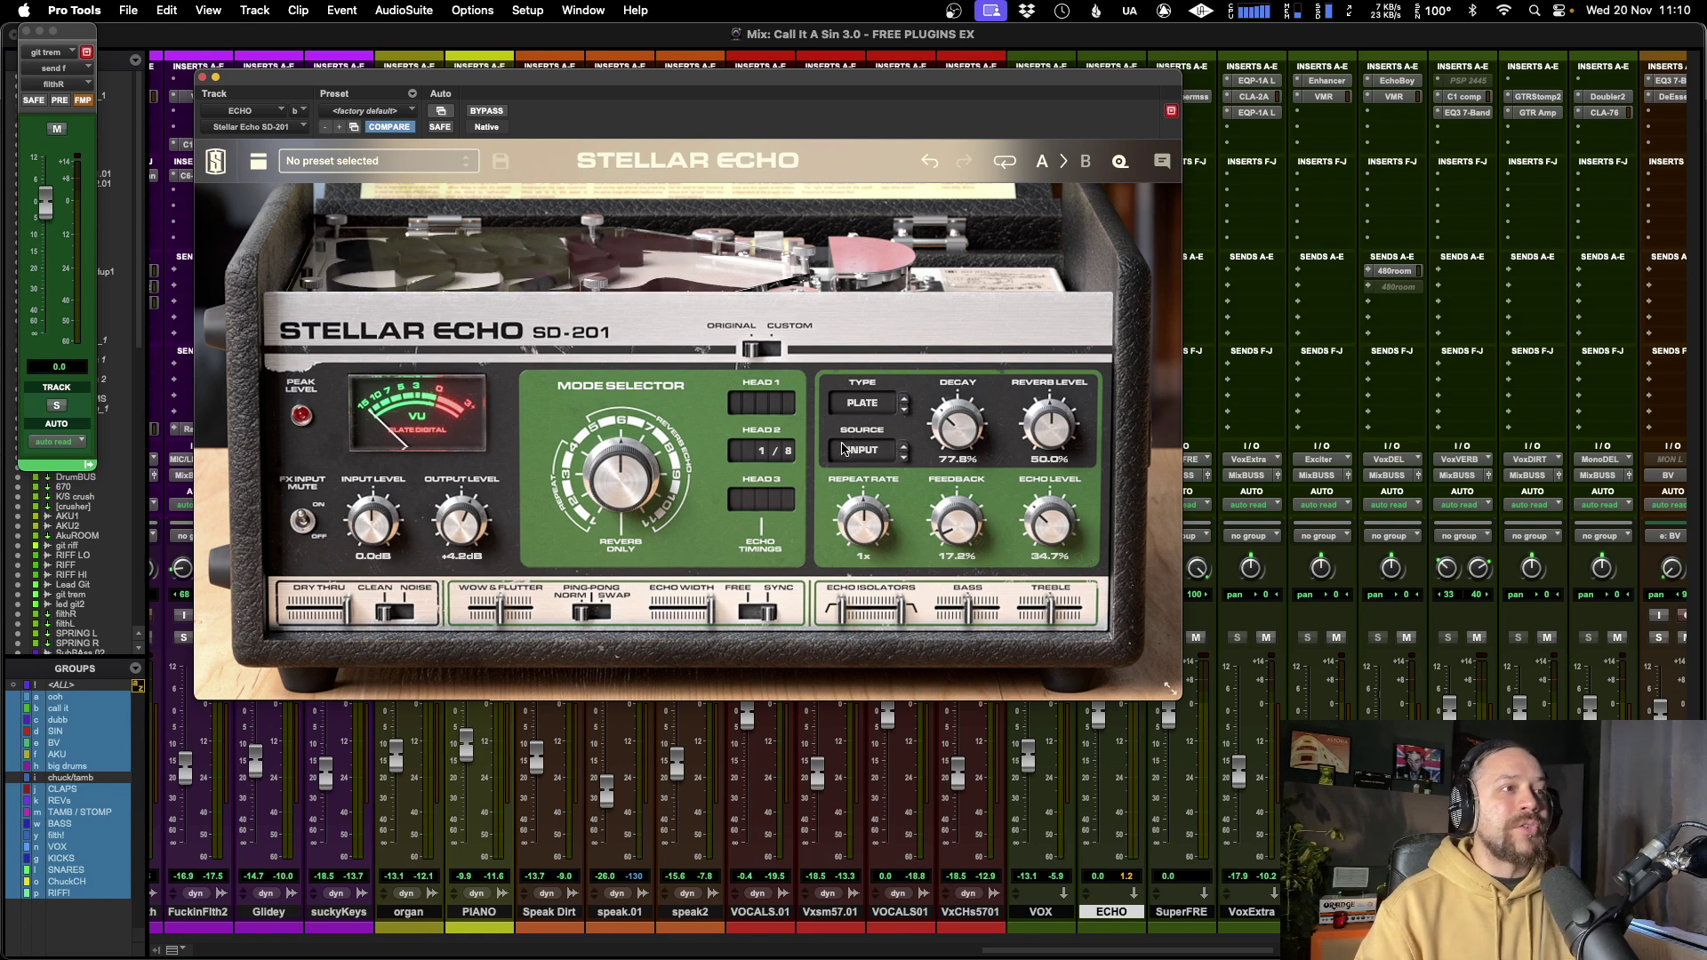
{"action": "key", "text": "space"}
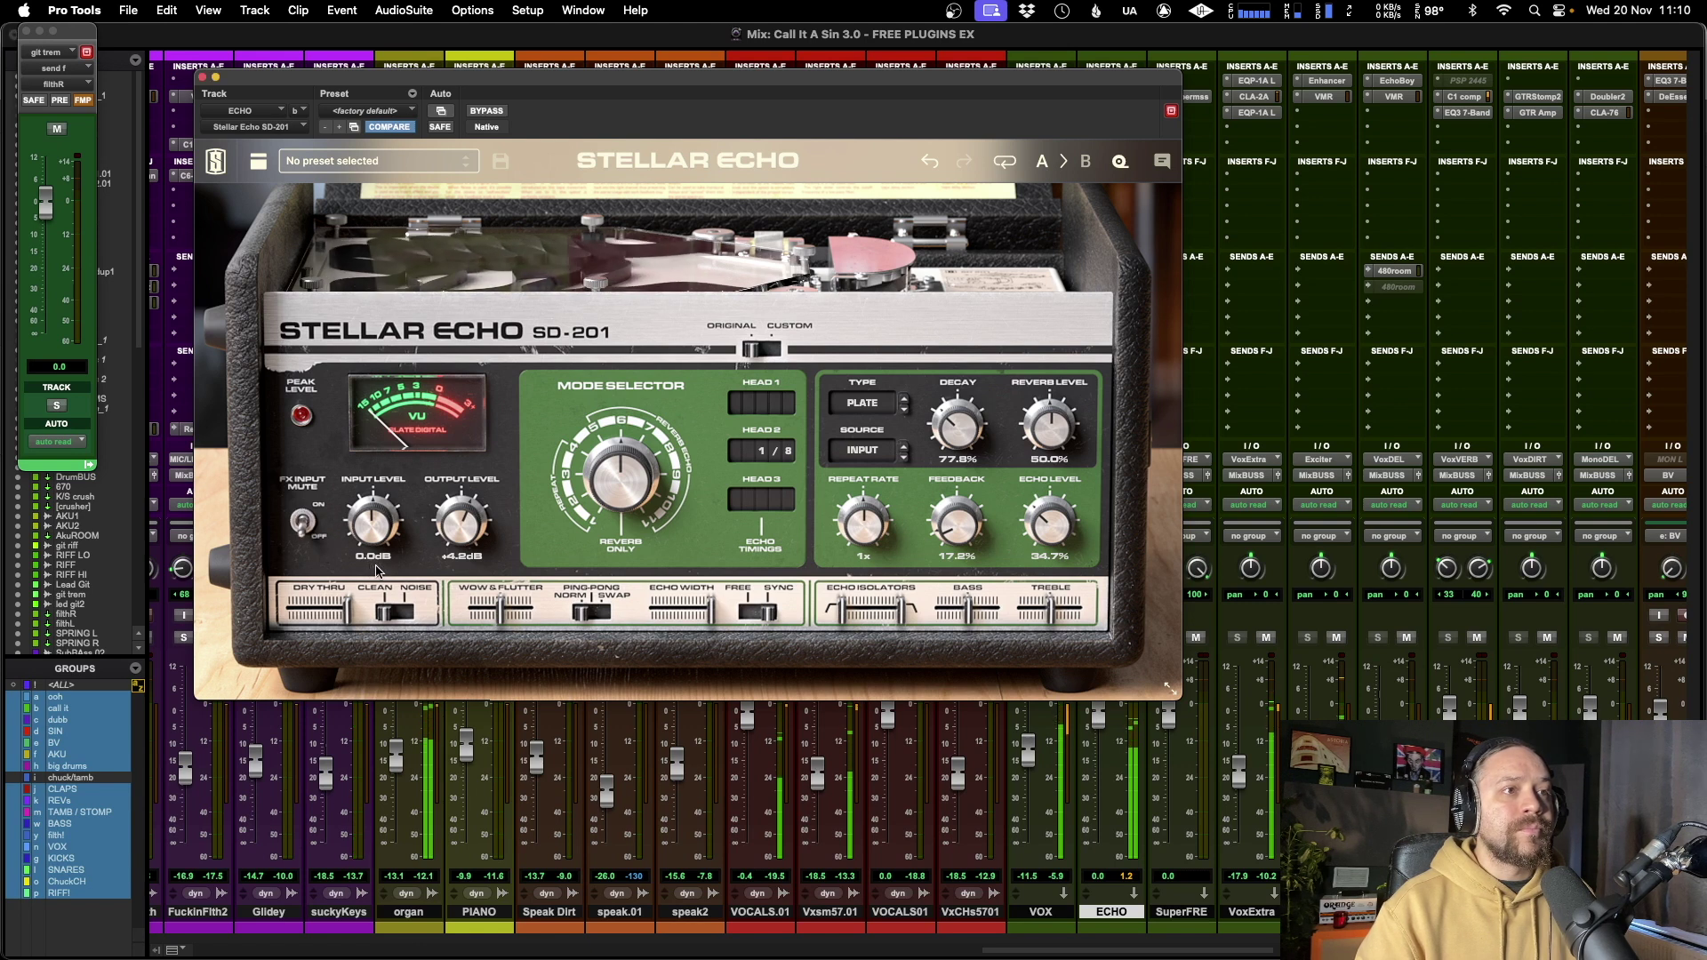
{"action": "mouse_move", "coordinate": [1048, 528]}
{"action": "left_mouse_down"}
{"action": "mouse_move", "coordinate": [1051, 487]}
{"action": "mouse_move", "coordinate": [1043, 531]}
{"action": "left_mouse_up"}
Set the reverb source to Echo and fine-tune the echo level to 32.2%
{"action": "left_click", "coordinate": [867, 452]}
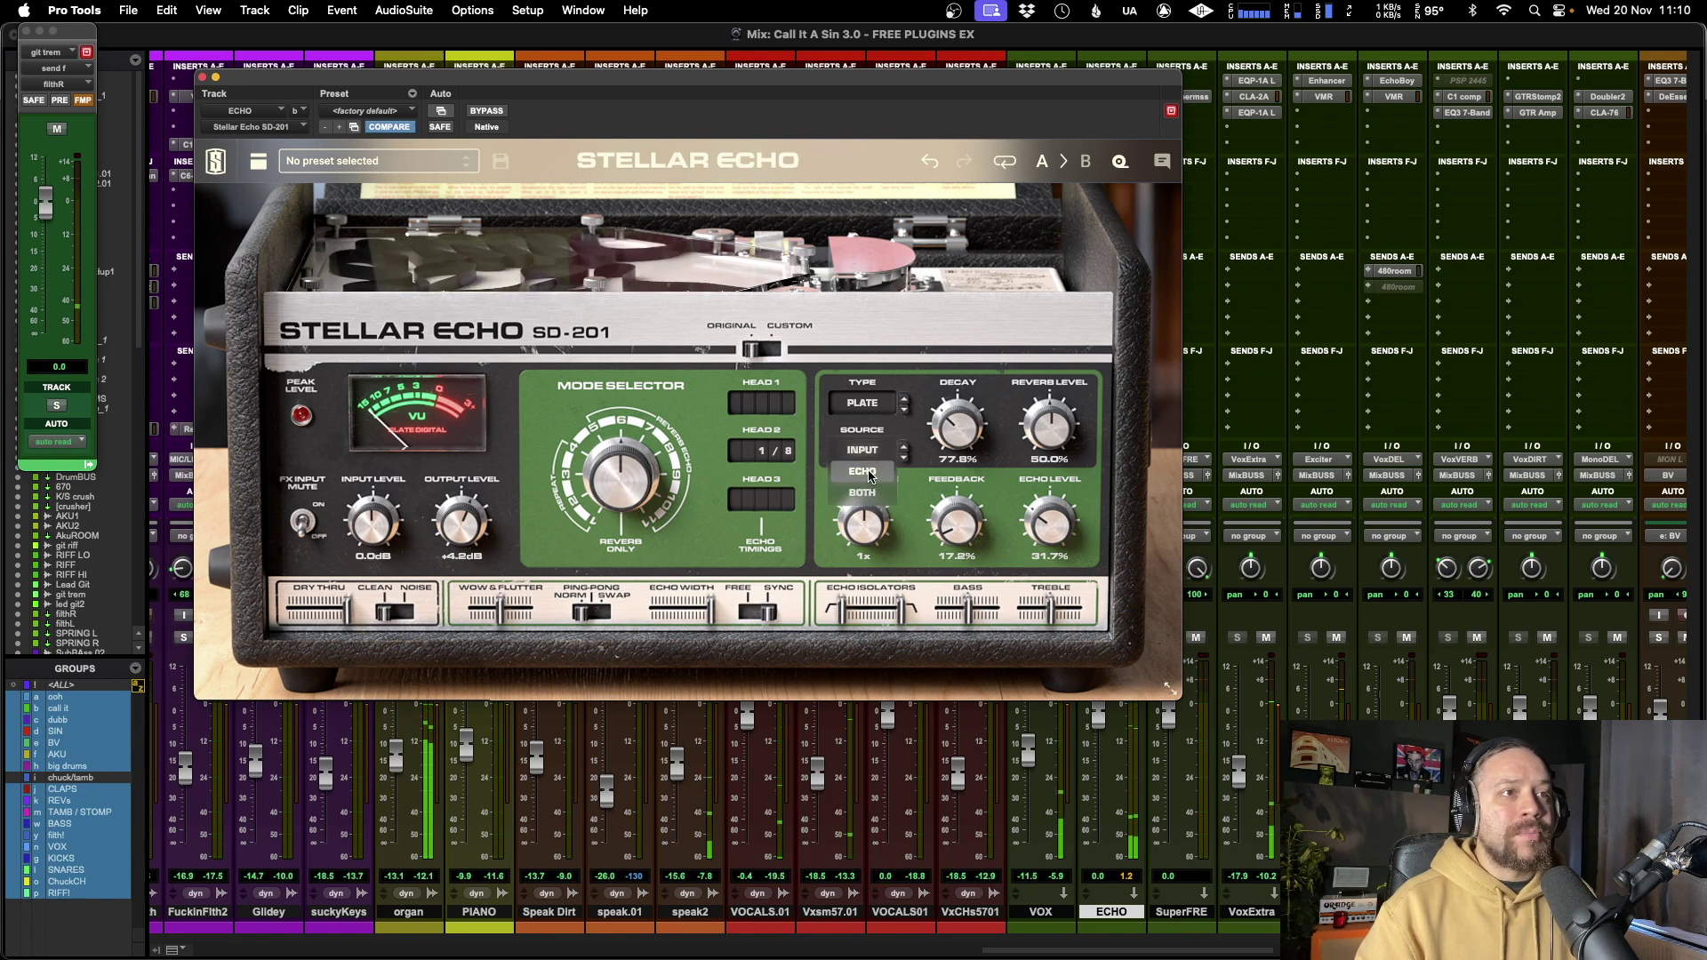
{"action": "left_click", "coordinate": [870, 474]}
{"action": "left_click_drag", "start_coordinate": [1050, 524], "coordinate": [1046, 534]}
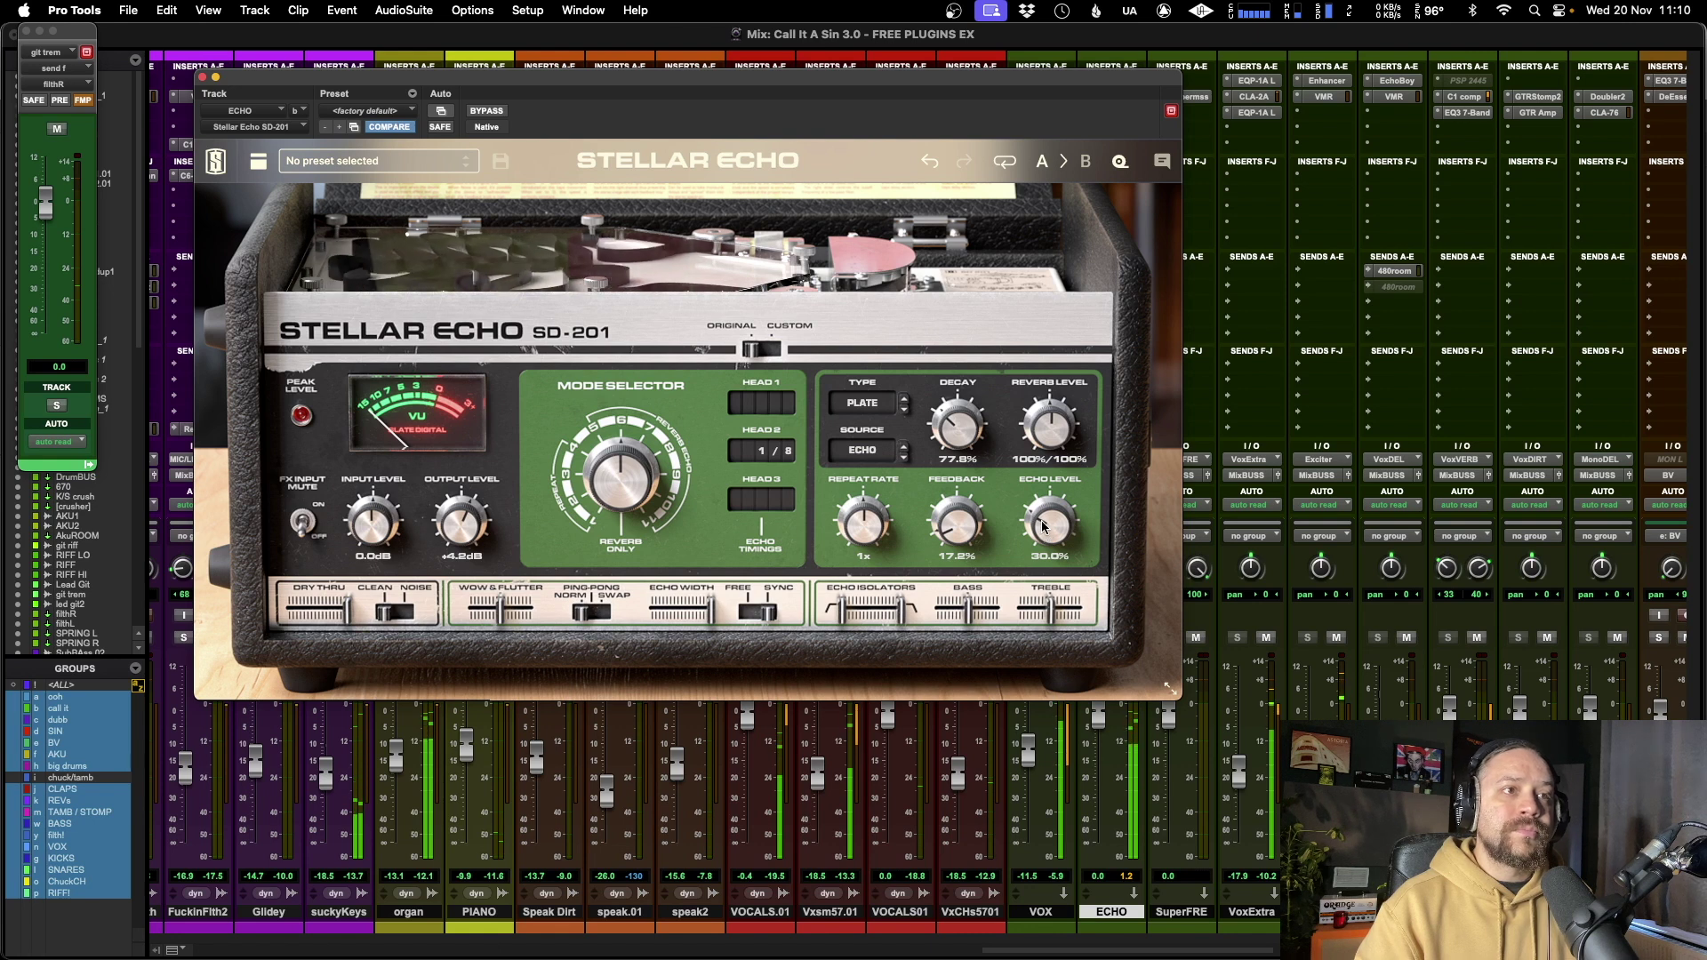
{"action": "left_click_drag", "start_coordinate": [1044, 526], "coordinate": [1046, 518]}
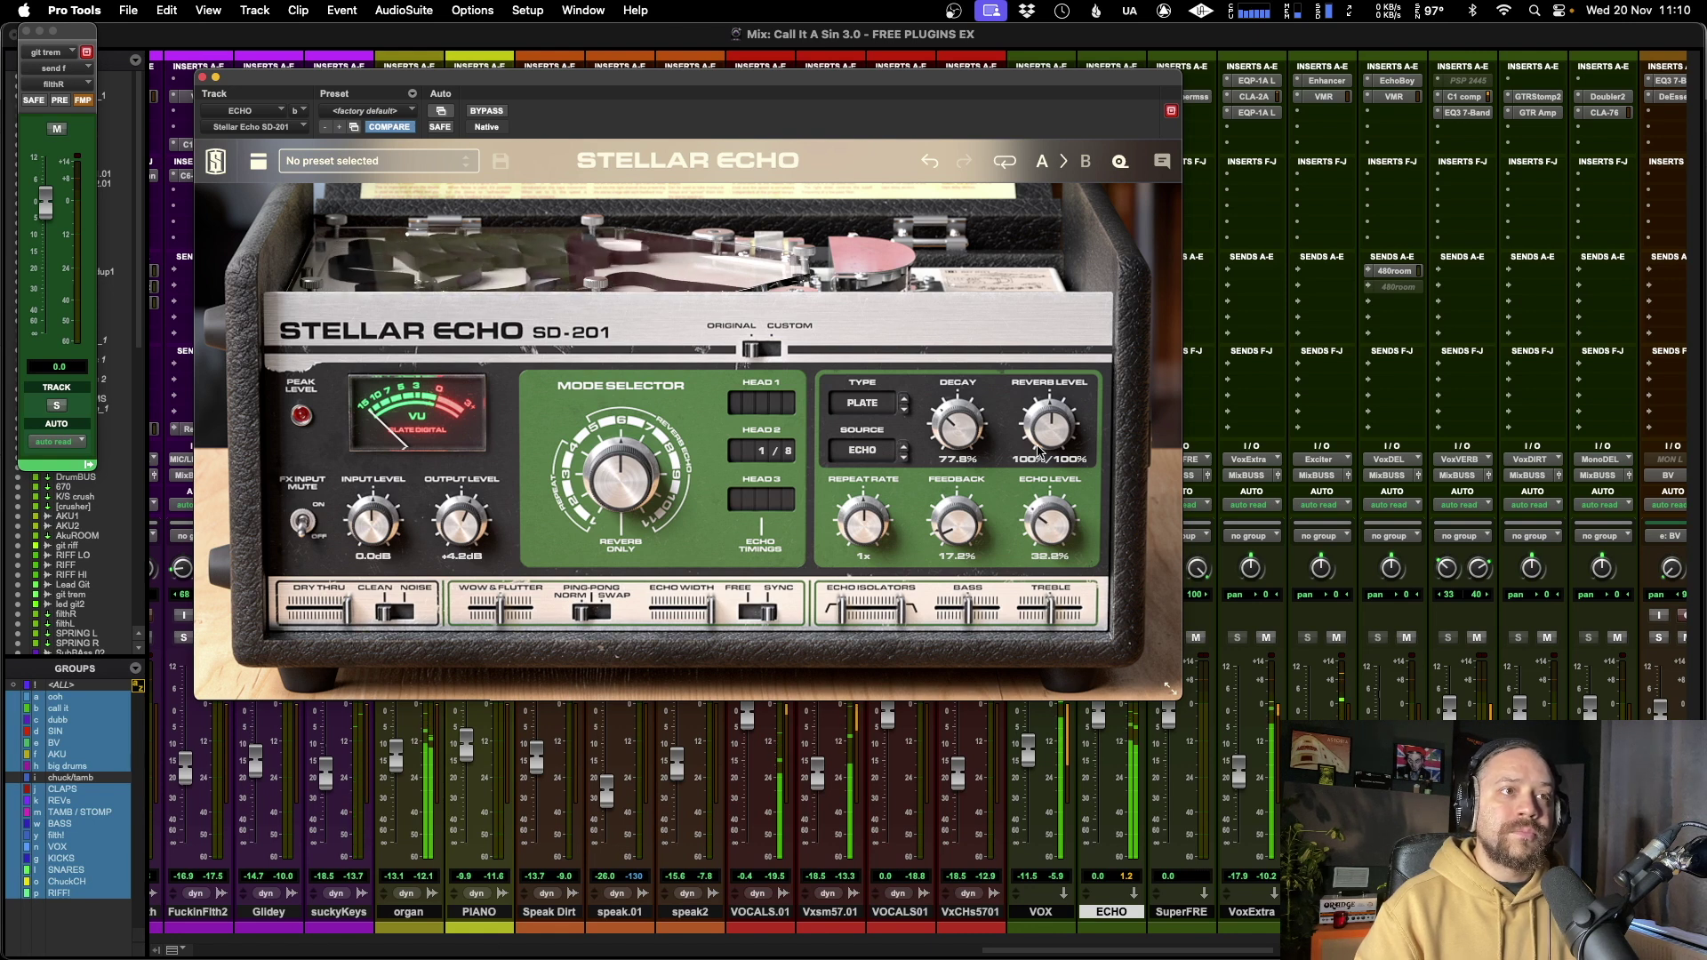
Adjust the reverb level on the echoes by ear, settling at 100%/82%
{"action": "left_click_drag", "start_coordinate": [1048, 435], "coordinate": [1046, 454]}
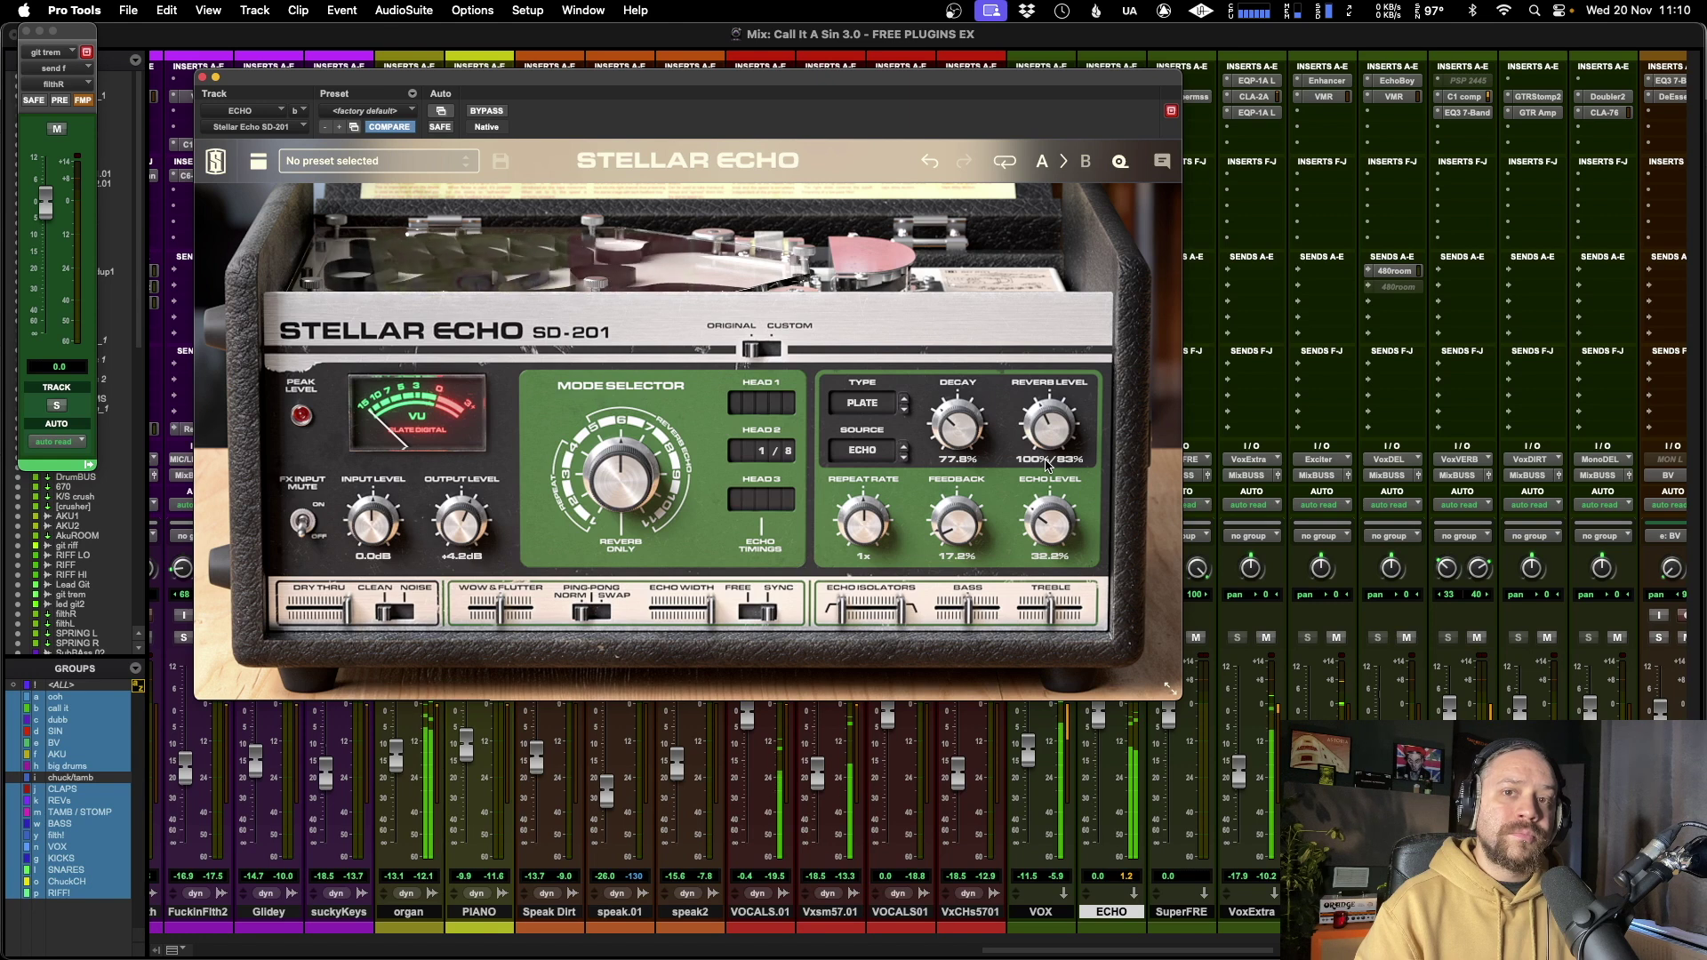
{"action": "left_click_drag", "start_coordinate": [1047, 464], "coordinate": [1124, 455]}
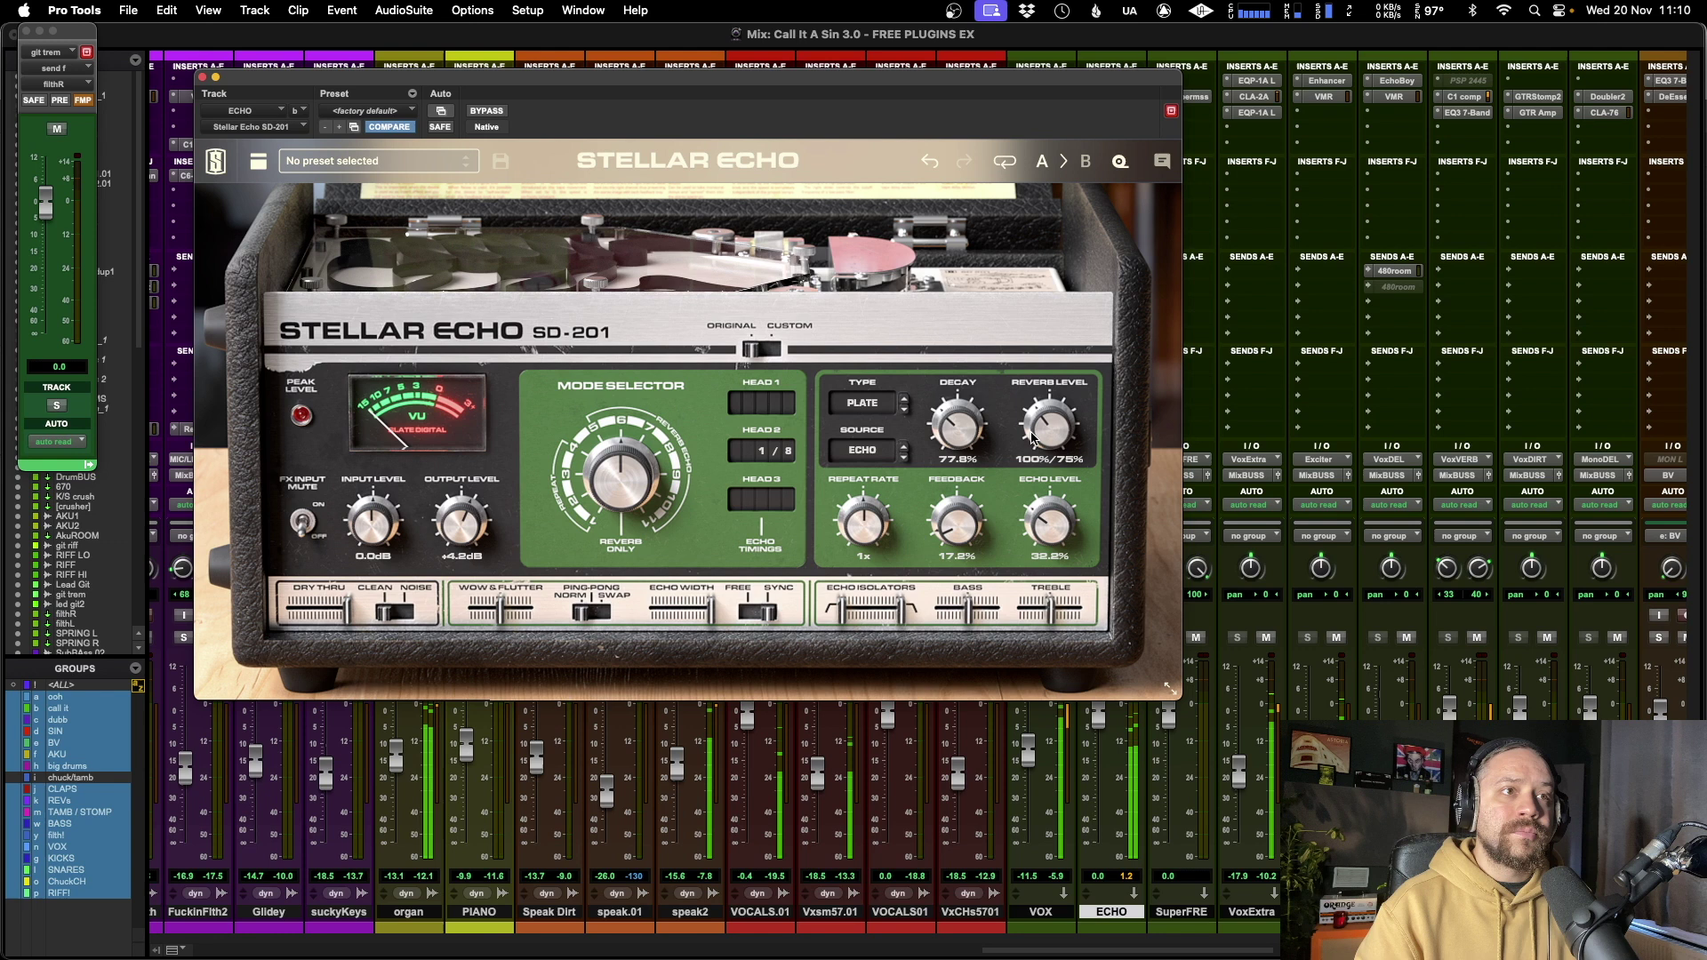
{"action": "left_click_drag", "start_coordinate": [1042, 430], "coordinate": [1045, 415]}
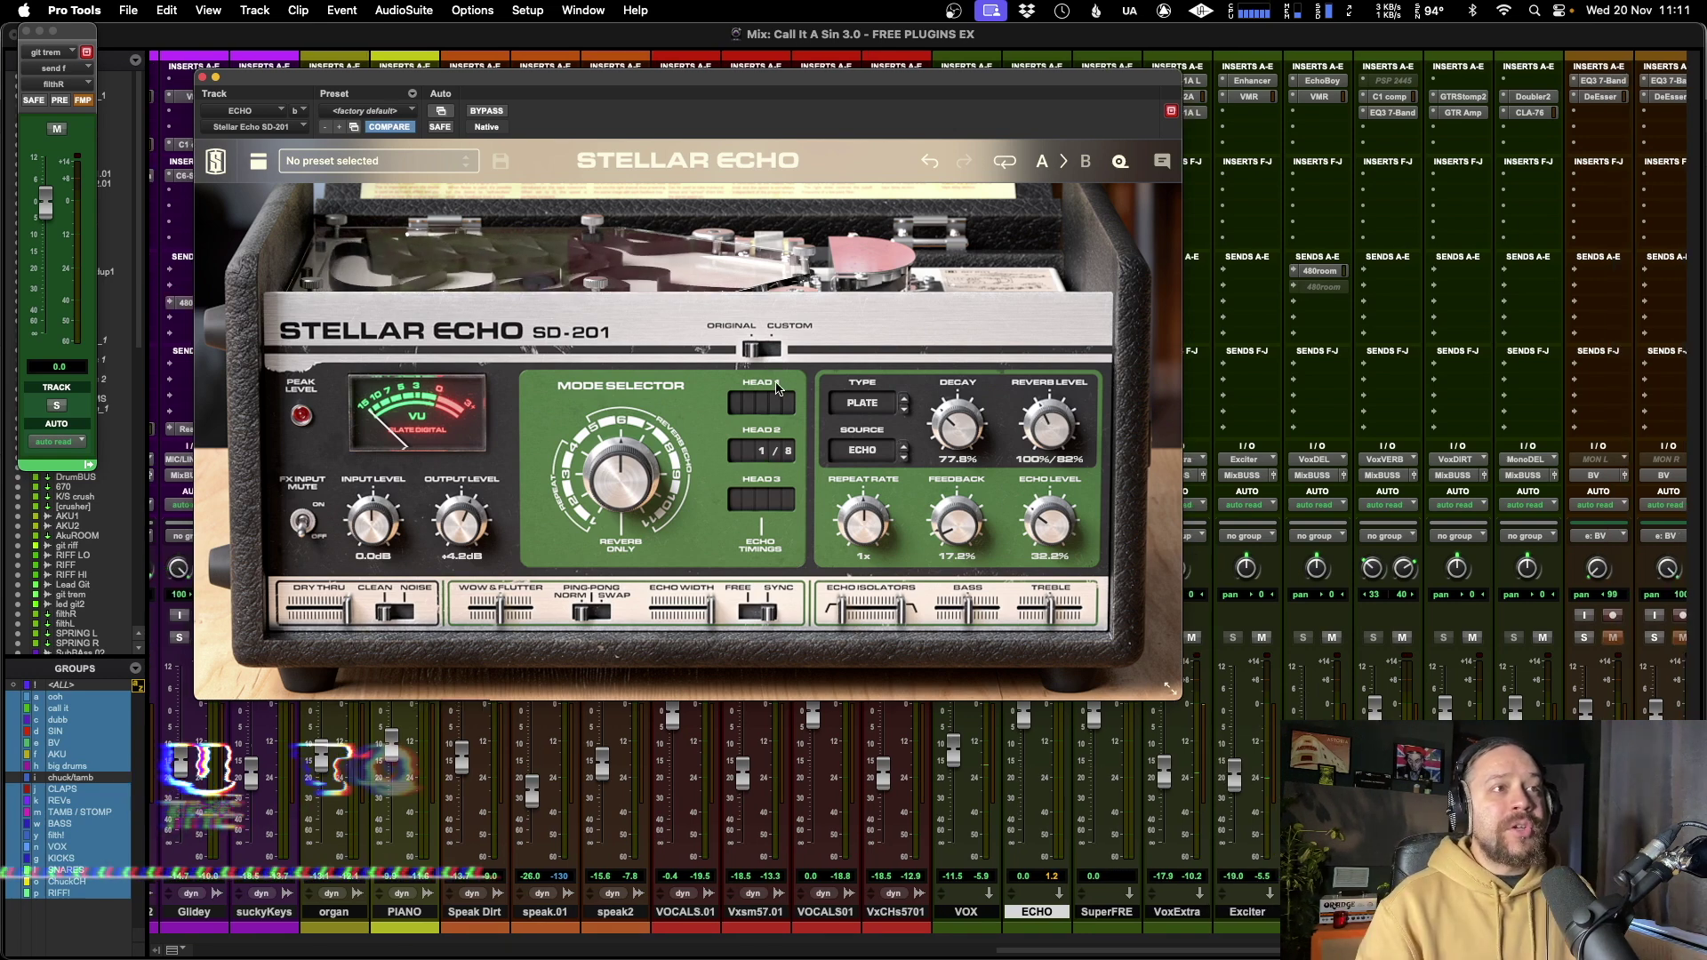
Switch the echo heads to custom mode and set the second, third and fourth head positions to 1/4, 1/2 and 1/1
{"action": "left_click", "coordinate": [767, 349]}
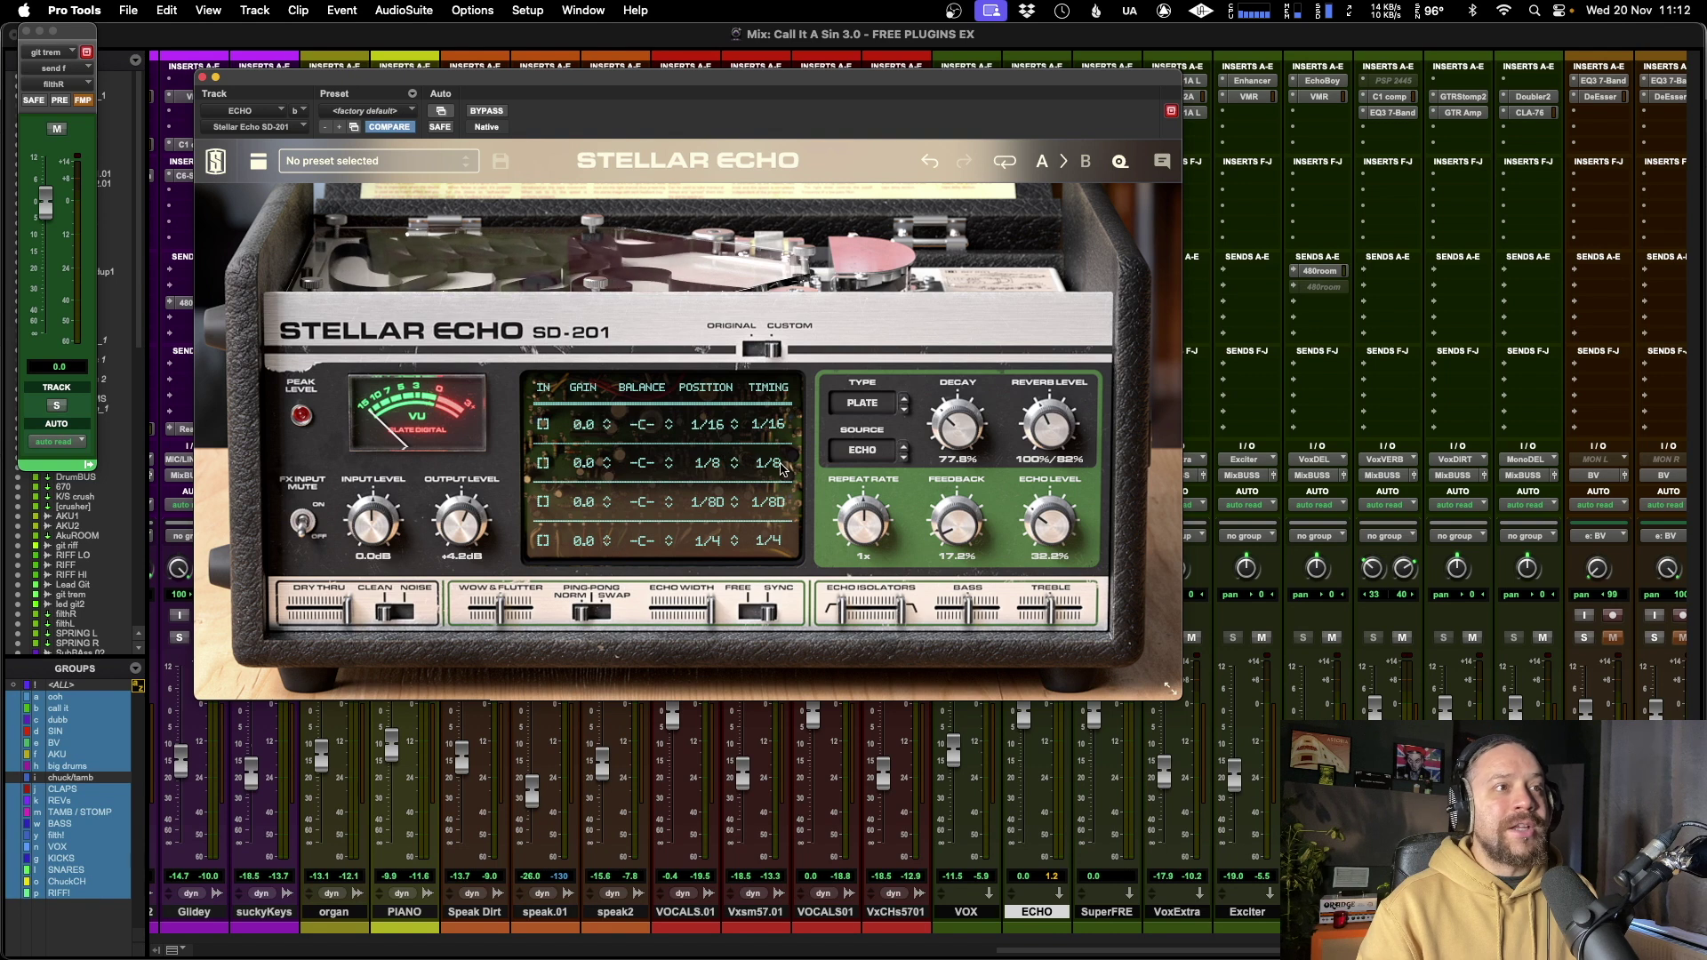
{"action": "left_click_drag", "start_coordinate": [737, 463], "coordinate": [736, 412]}
{"action": "left_click_drag", "start_coordinate": [735, 503], "coordinate": [735, 424]}
{"action": "left_click_drag", "start_coordinate": [727, 538], "coordinate": [734, 395]}
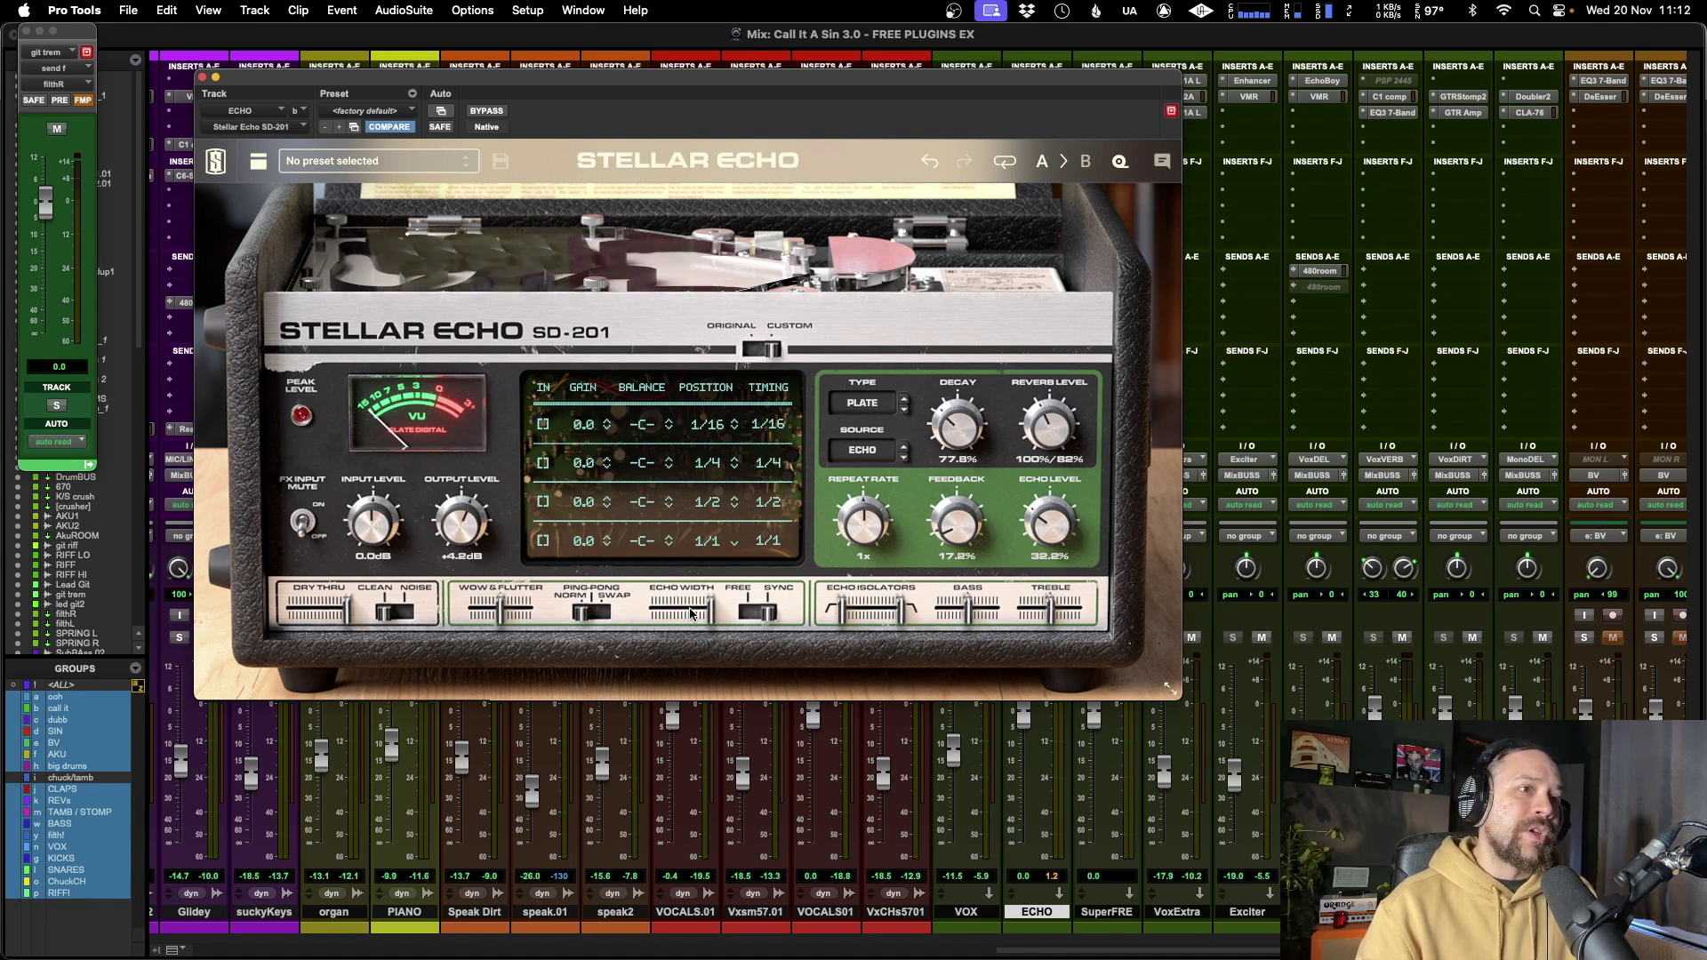
Turn the reverb level down to 100%/0% and raise the echo level to 70.5% during playback
{"action": "left_click_drag", "start_coordinate": [1067, 430], "coordinate": [1065, 480]}
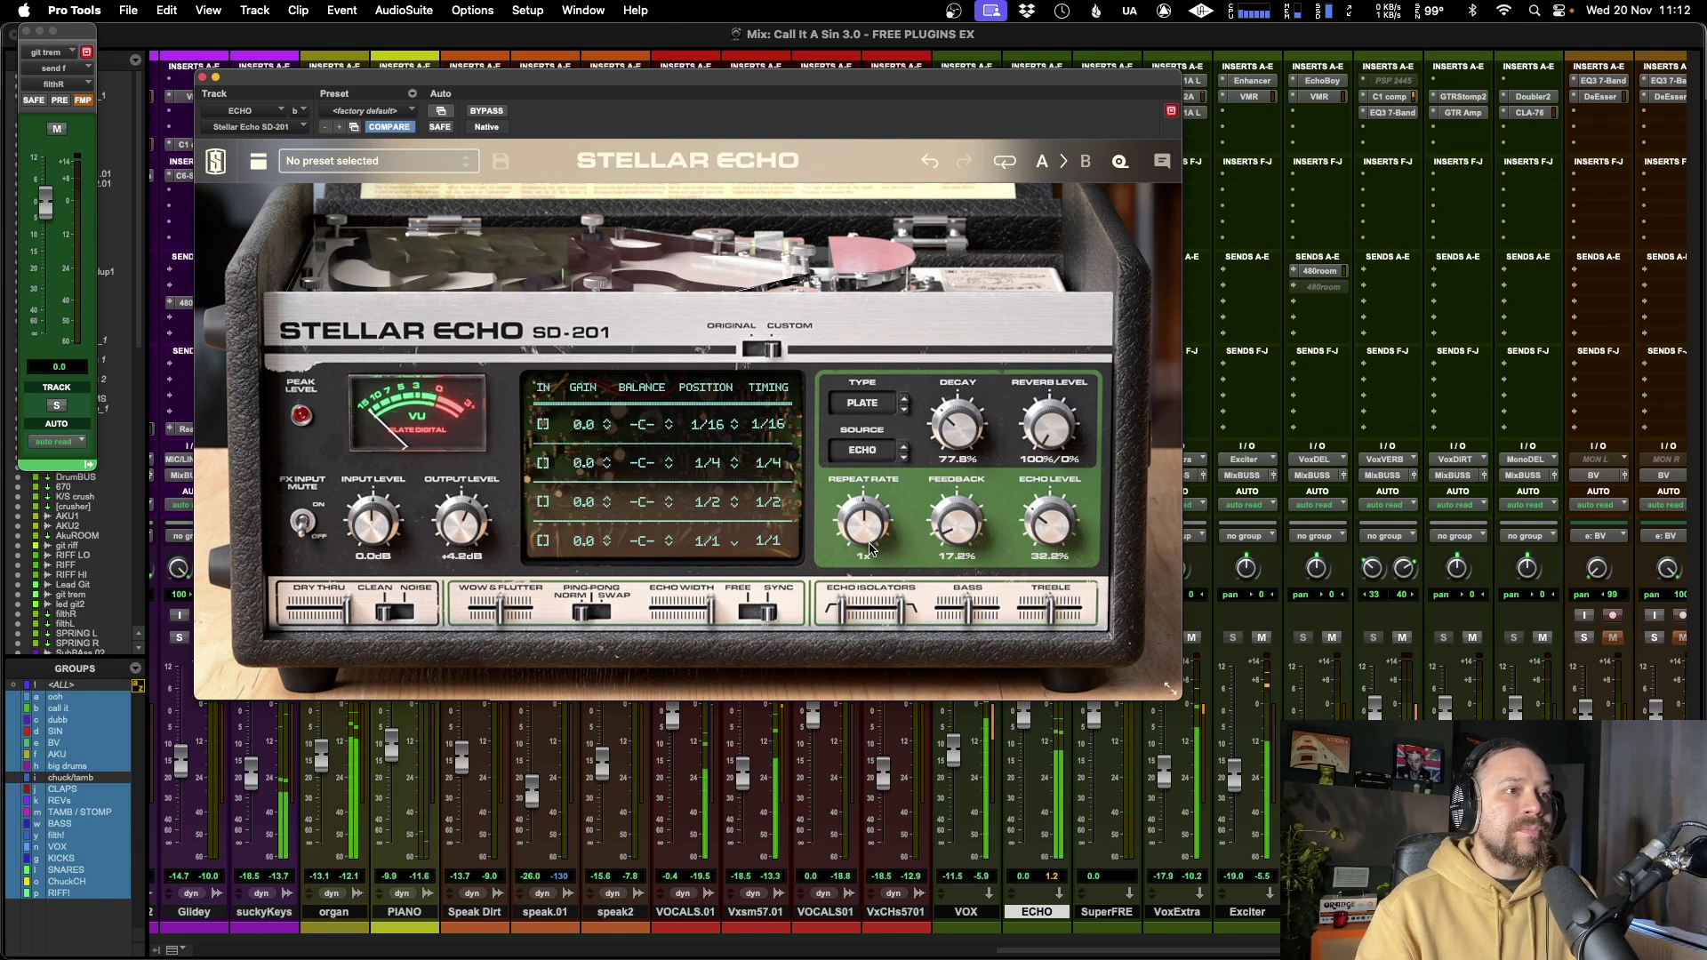
{"action": "left_click_drag", "start_coordinate": [1009, 533], "coordinate": [1043, 395]}
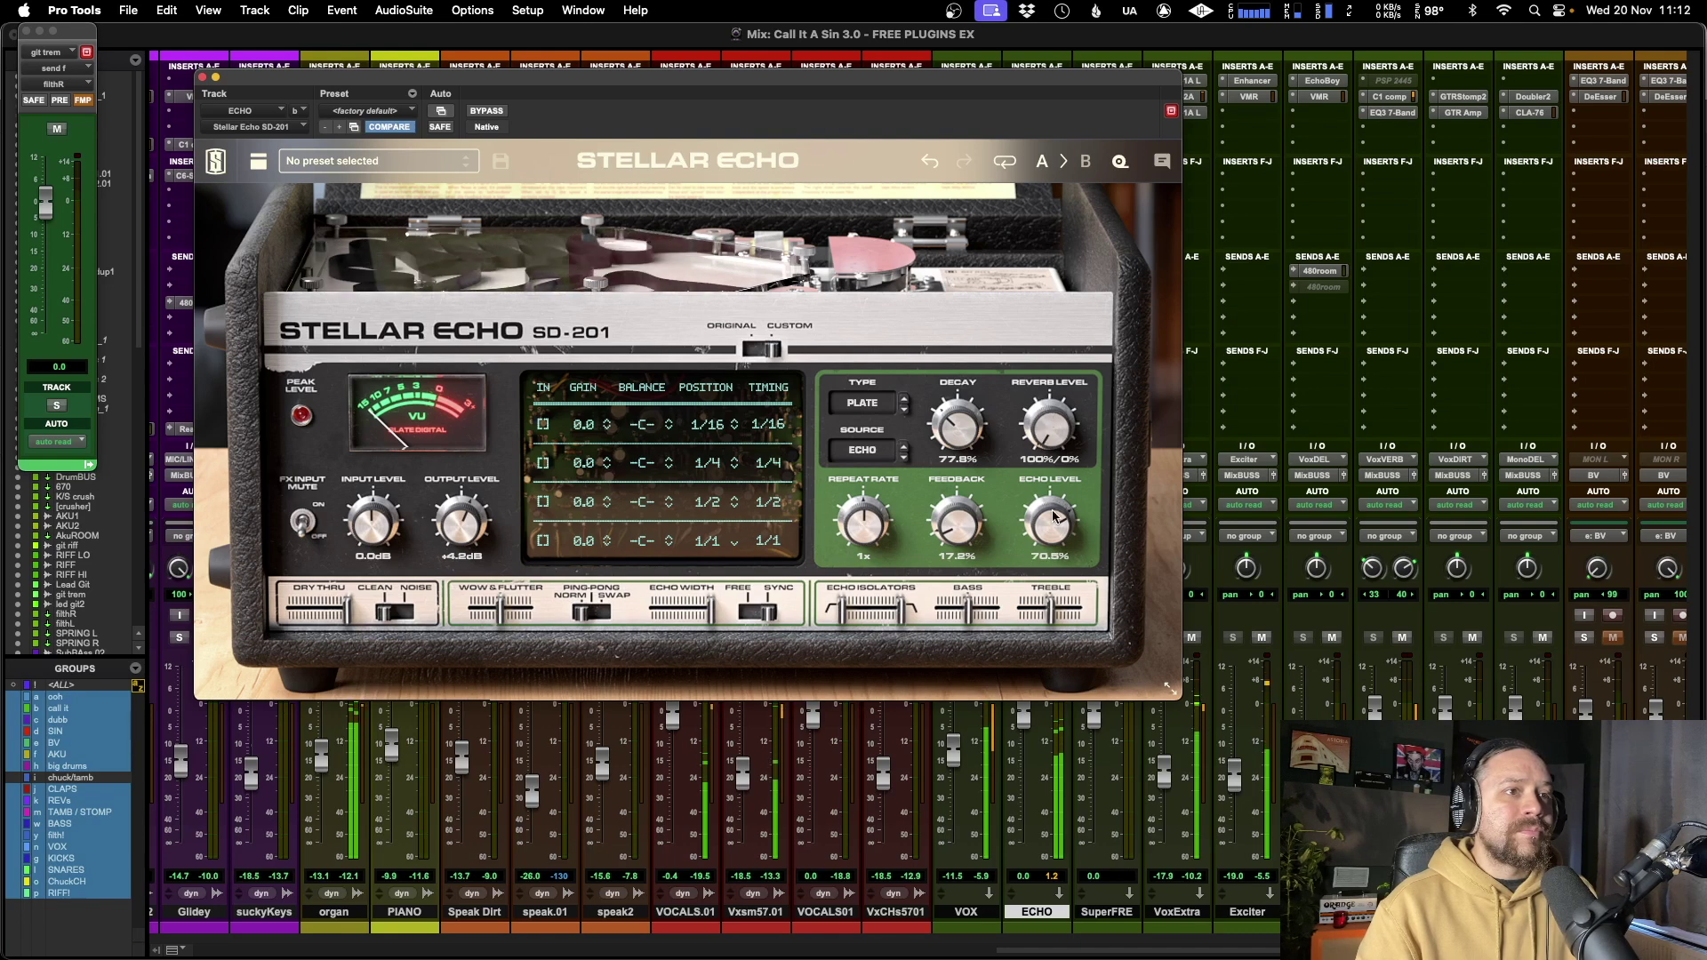
Push the feedback up to 109%, bring it back to 41.6%, and adjust the second head's position
{"action": "left_click_drag", "start_coordinate": [1055, 487], "coordinate": [963, 460]}
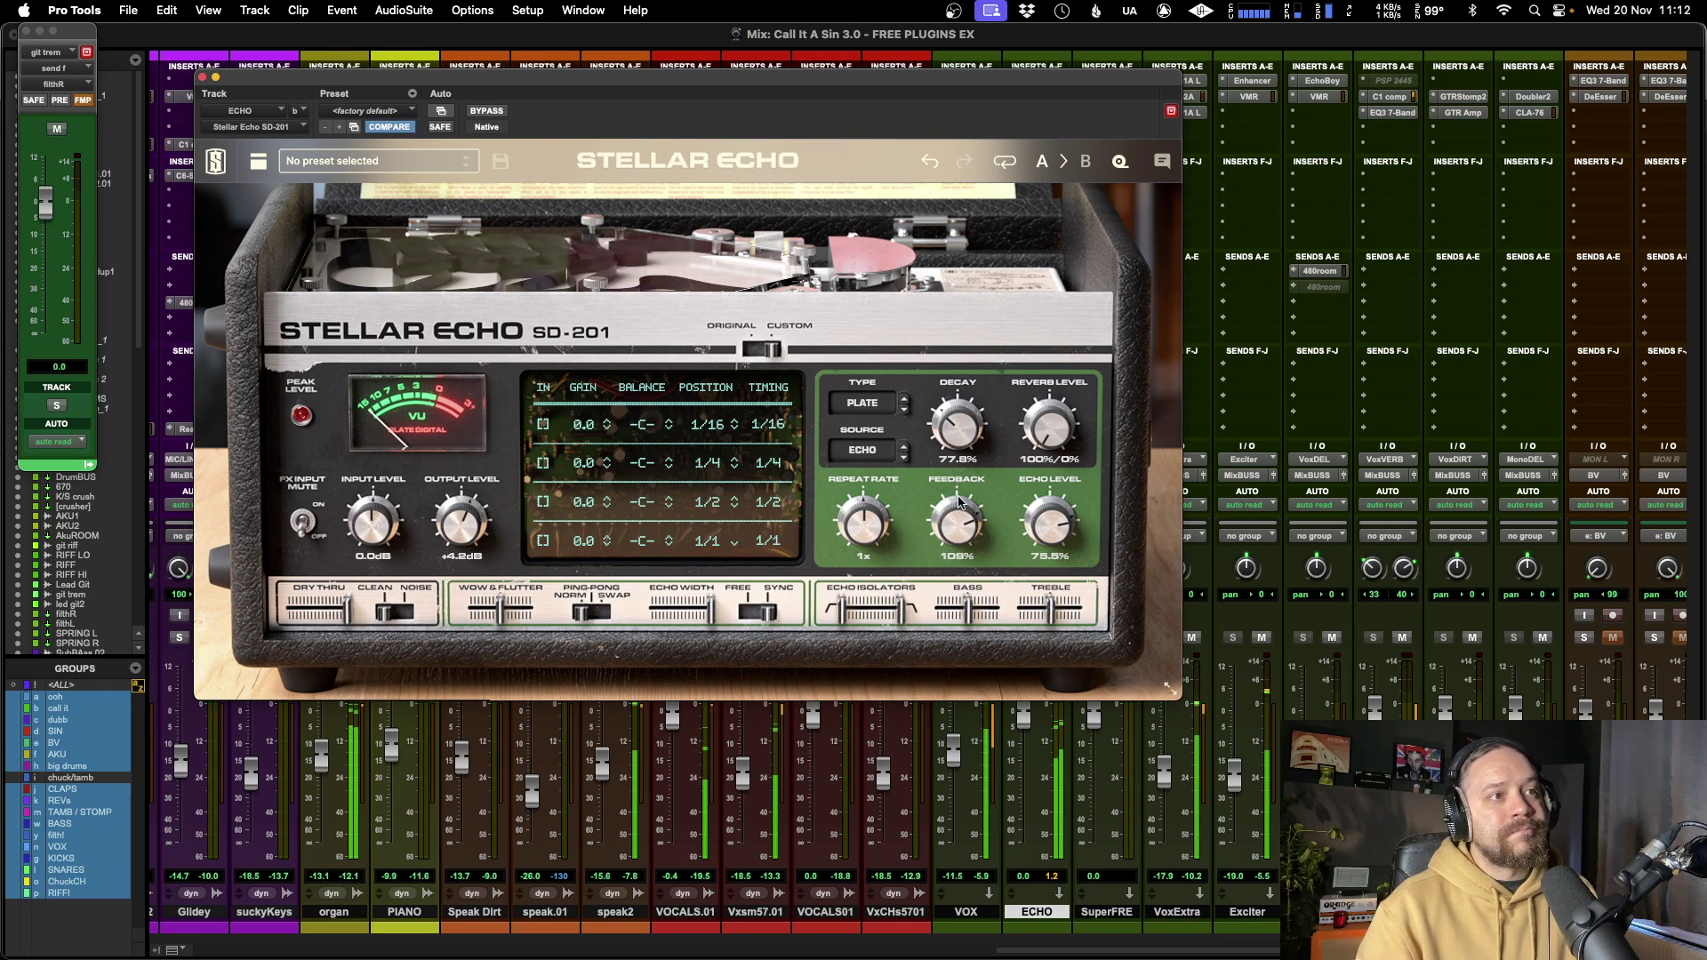
{"action": "left_click_drag", "start_coordinate": [963, 521], "coordinate": [974, 641]}
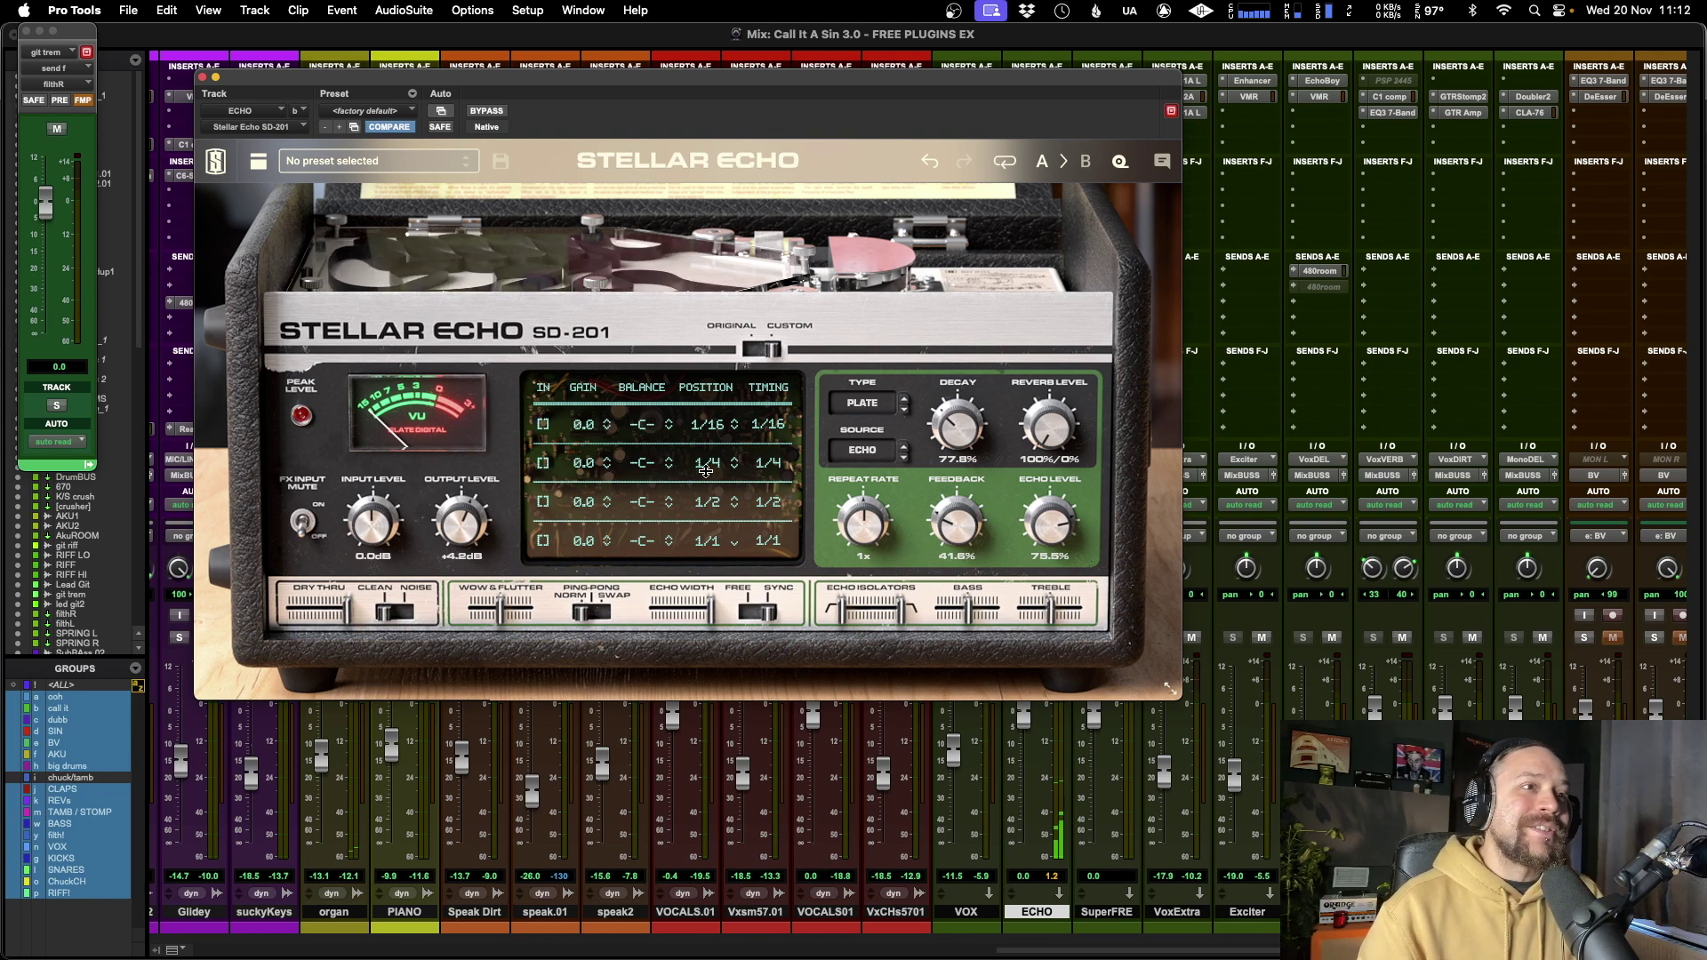
{"action": "left_click", "coordinate": [733, 466]}
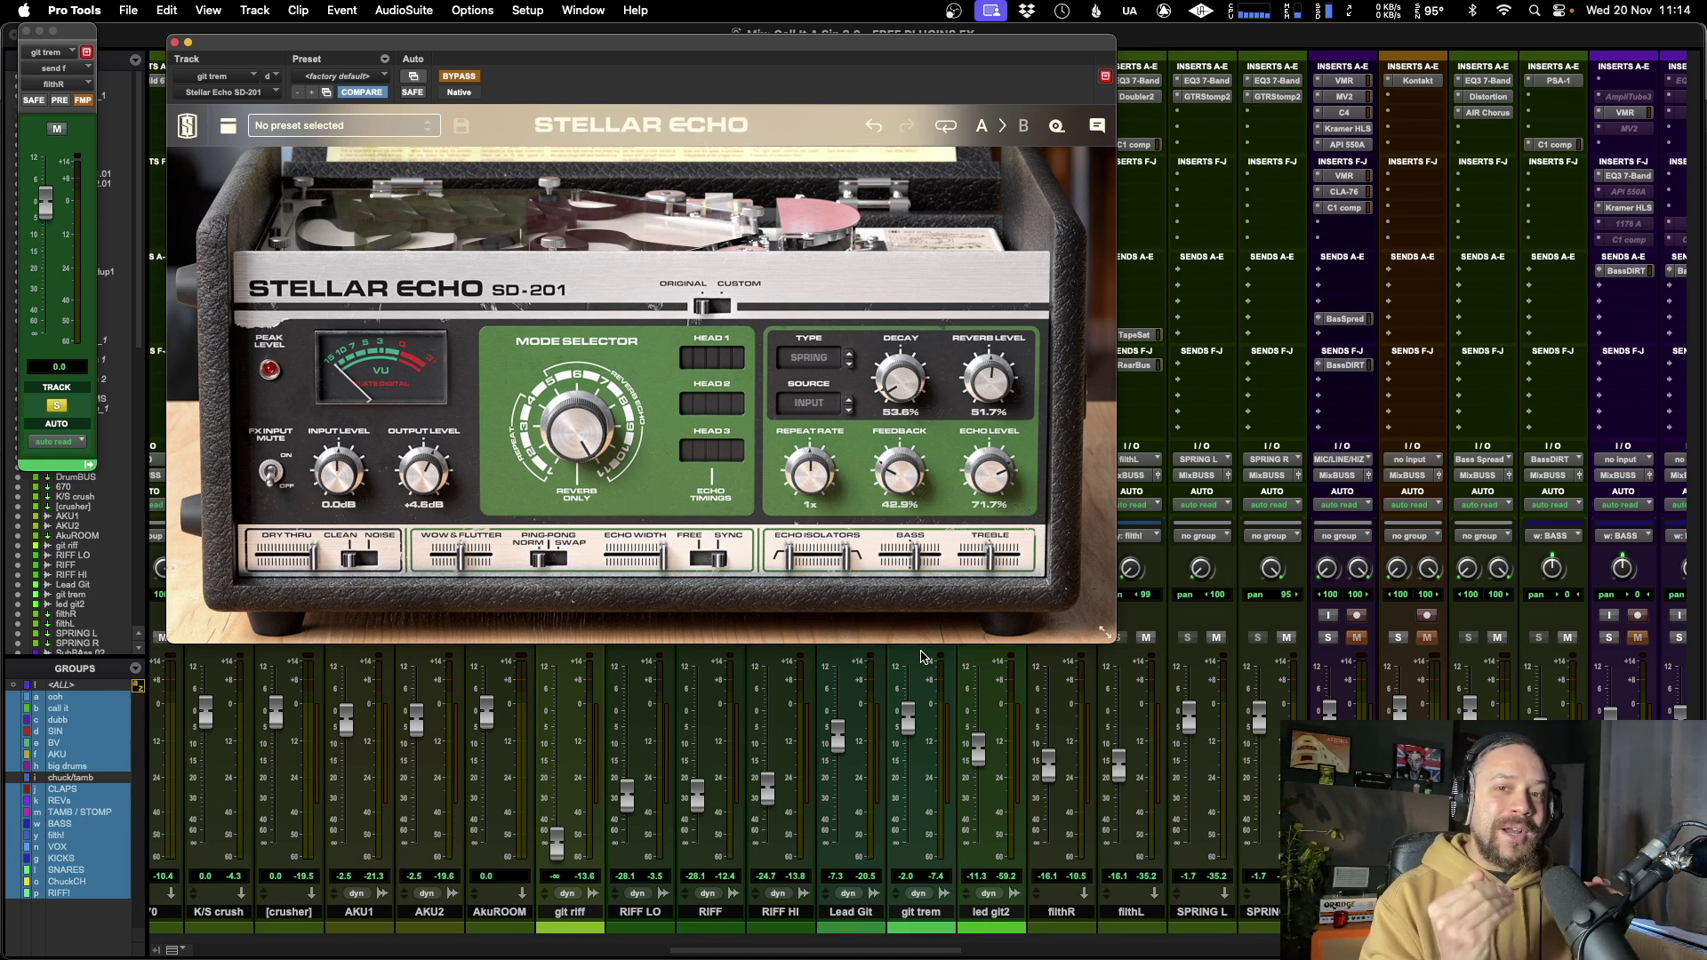
Play the soloed git trem track and take its echo plugin out of bypass
{"action": "key", "text": "space"}
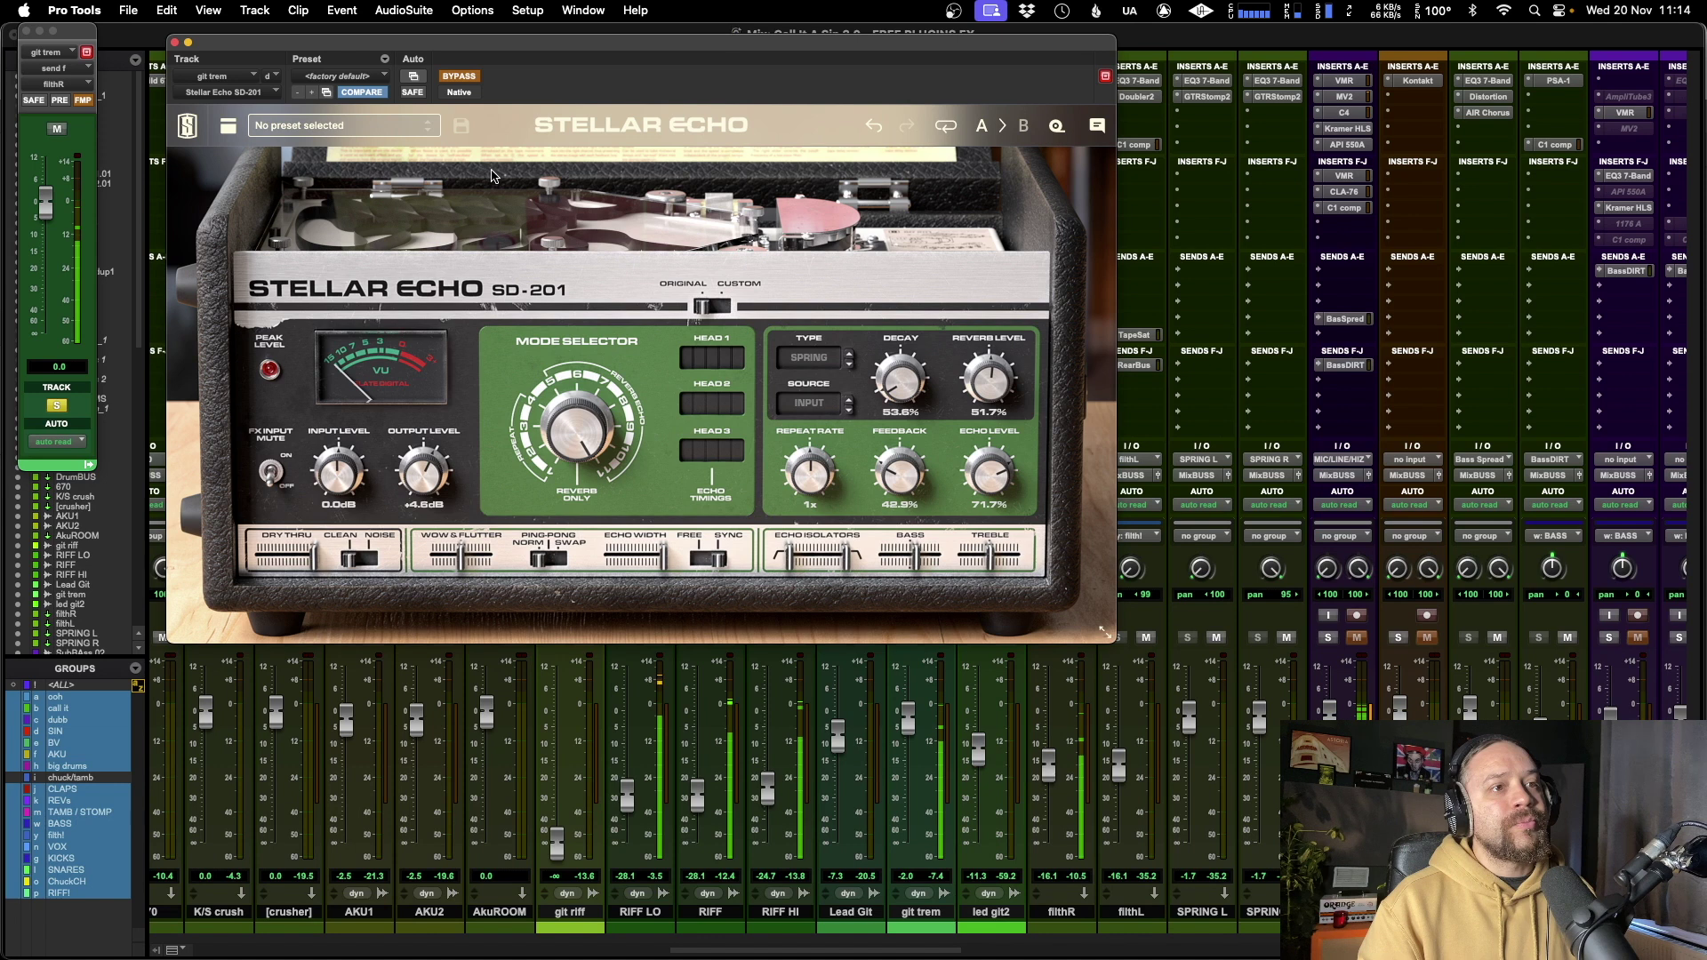
{"action": "left_click", "coordinate": [460, 76]}
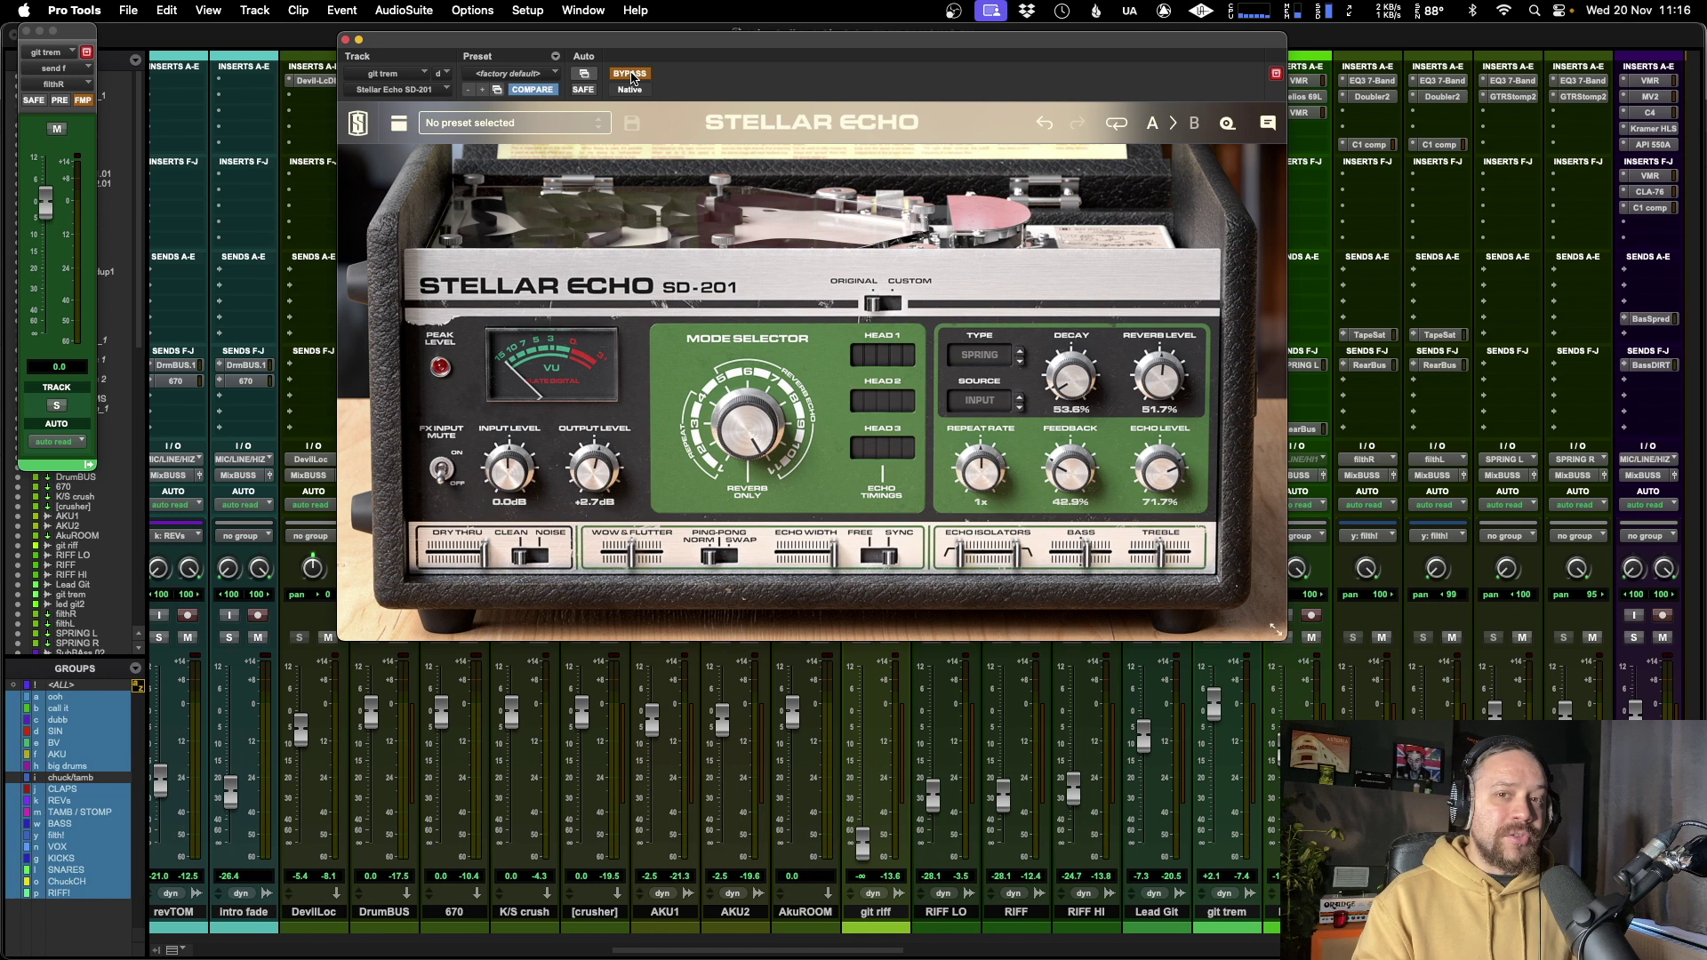
Play the full mix and disable the echo plugin's bypass on the git trem track to compare the sound
{"action": "key", "text": "space"}
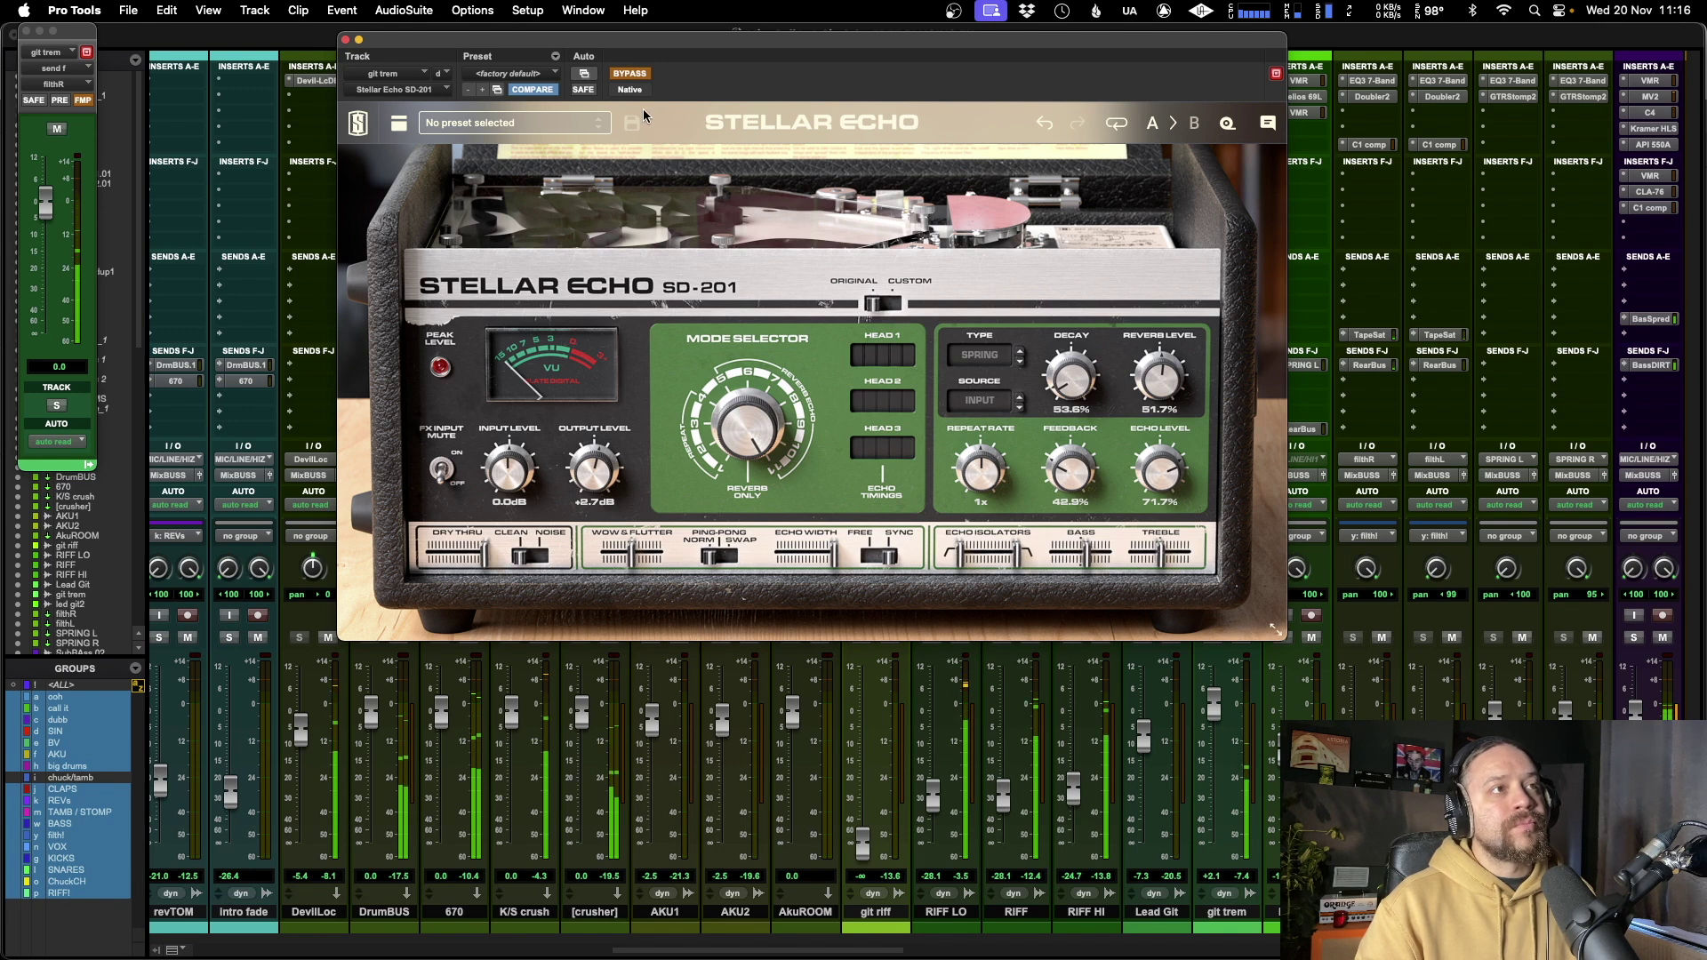
{"action": "left_click", "coordinate": [634, 74]}
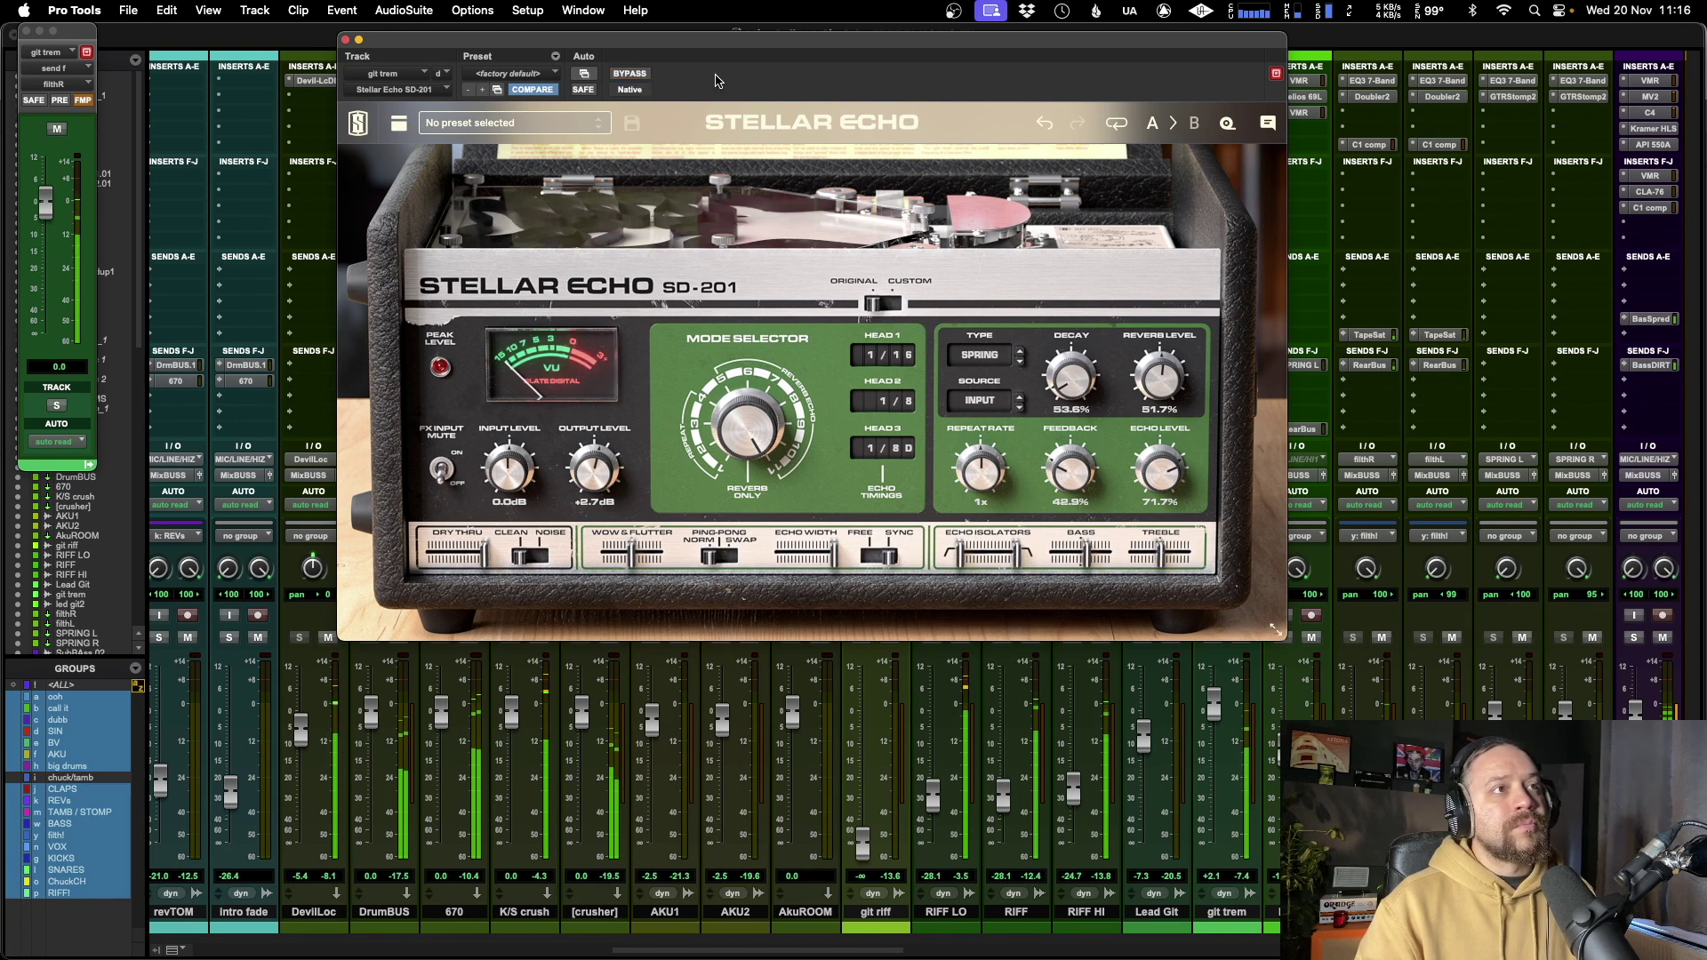